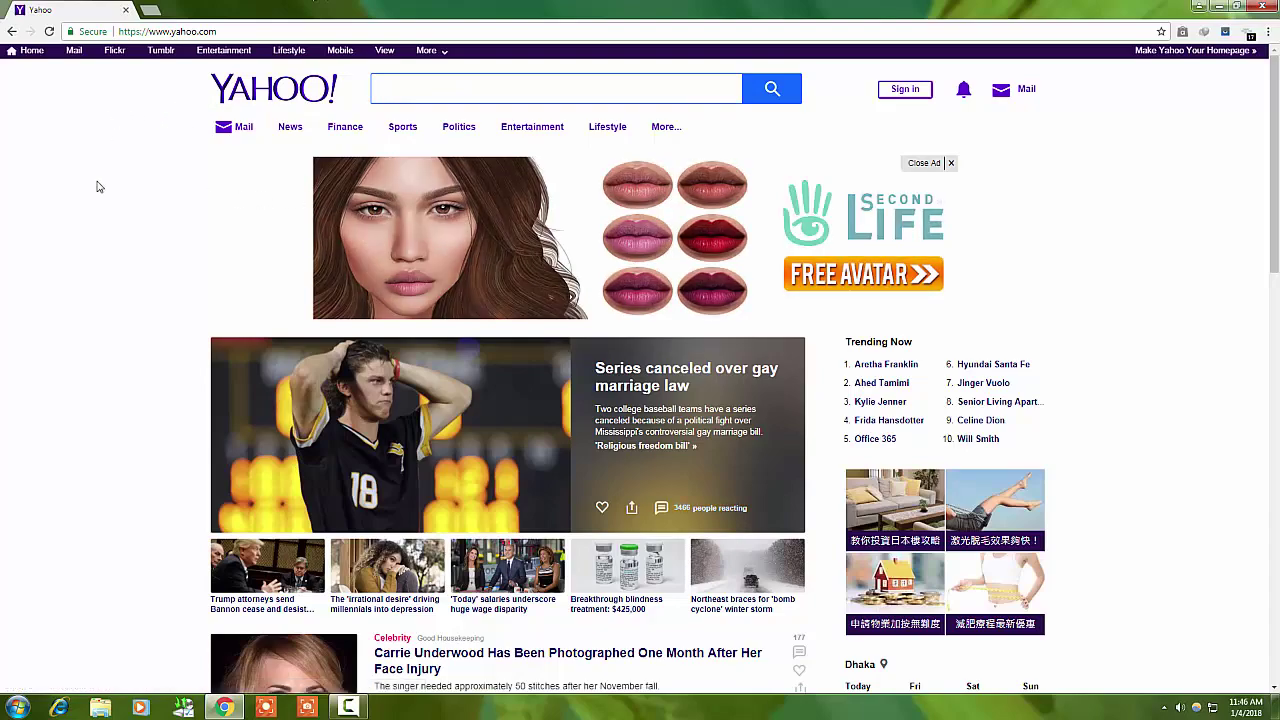
# Step: Scroll the Yahoo homepage and follow the Mail link
pyautogui.scroll(-8, 531, 362)
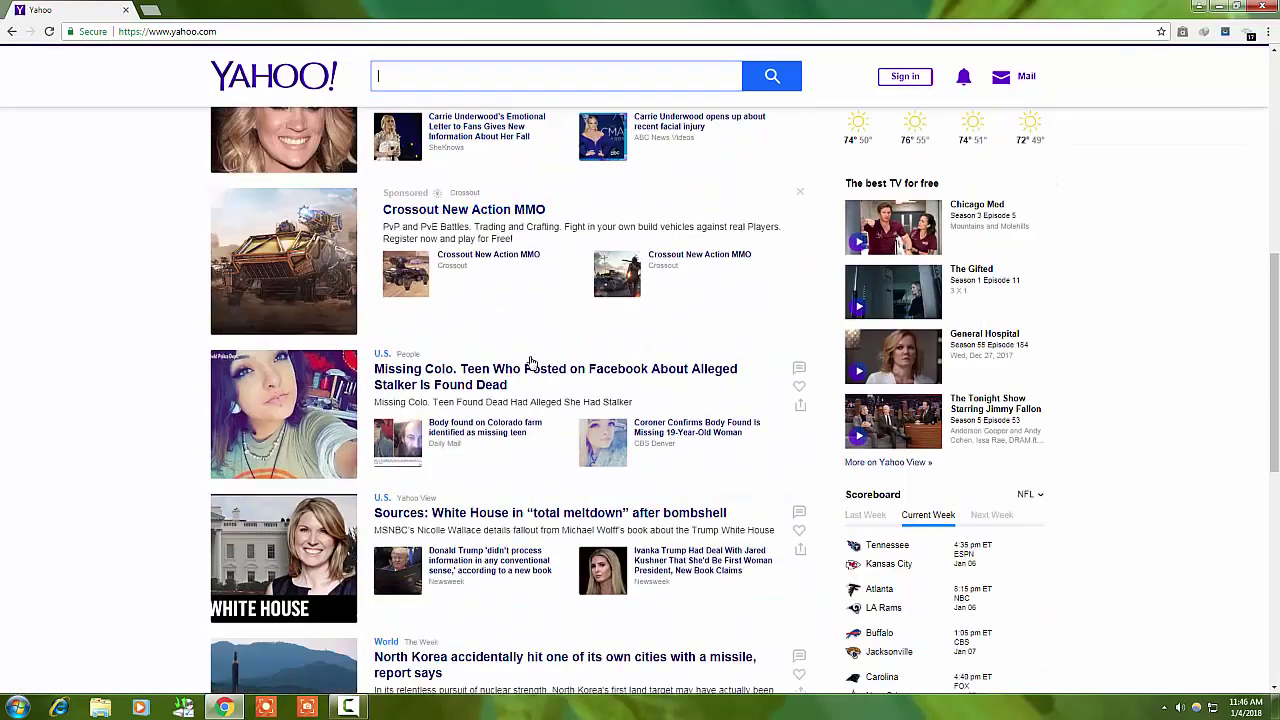
pyautogui.scroll(-15, 531, 362)
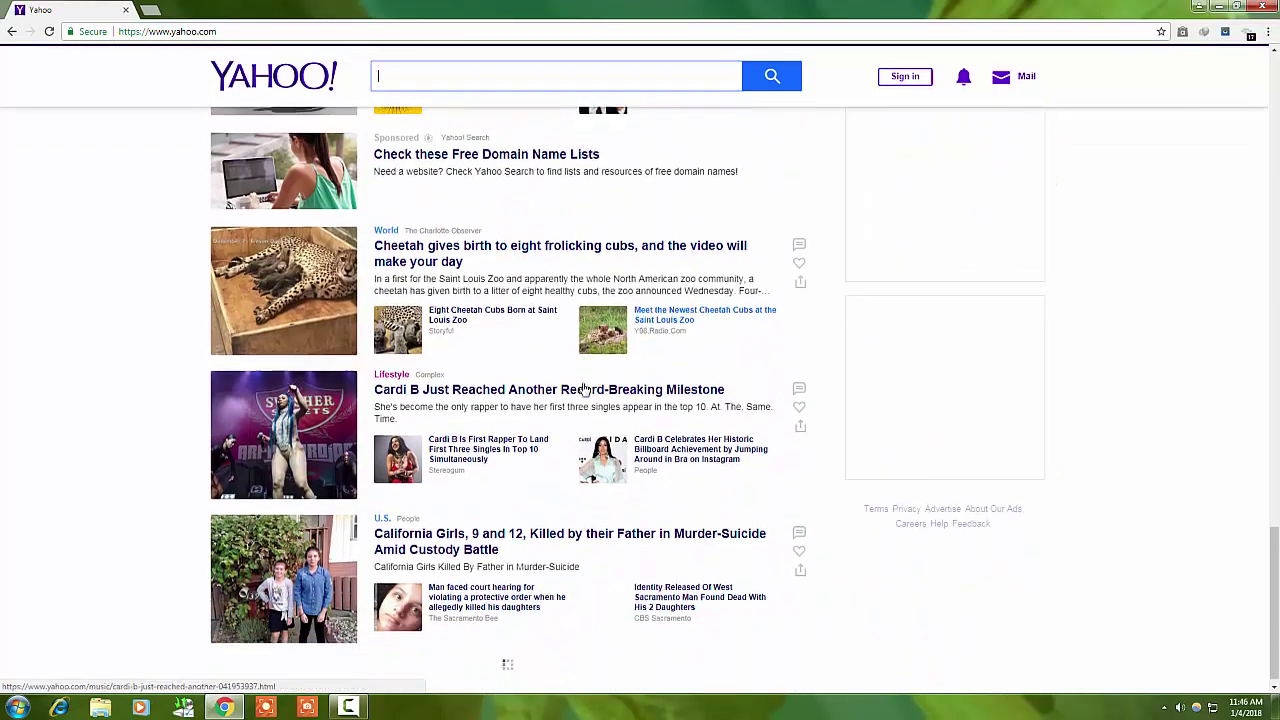
pyautogui.scroll(-5, 585, 390)
pyautogui.scroll(16, 600, 370)
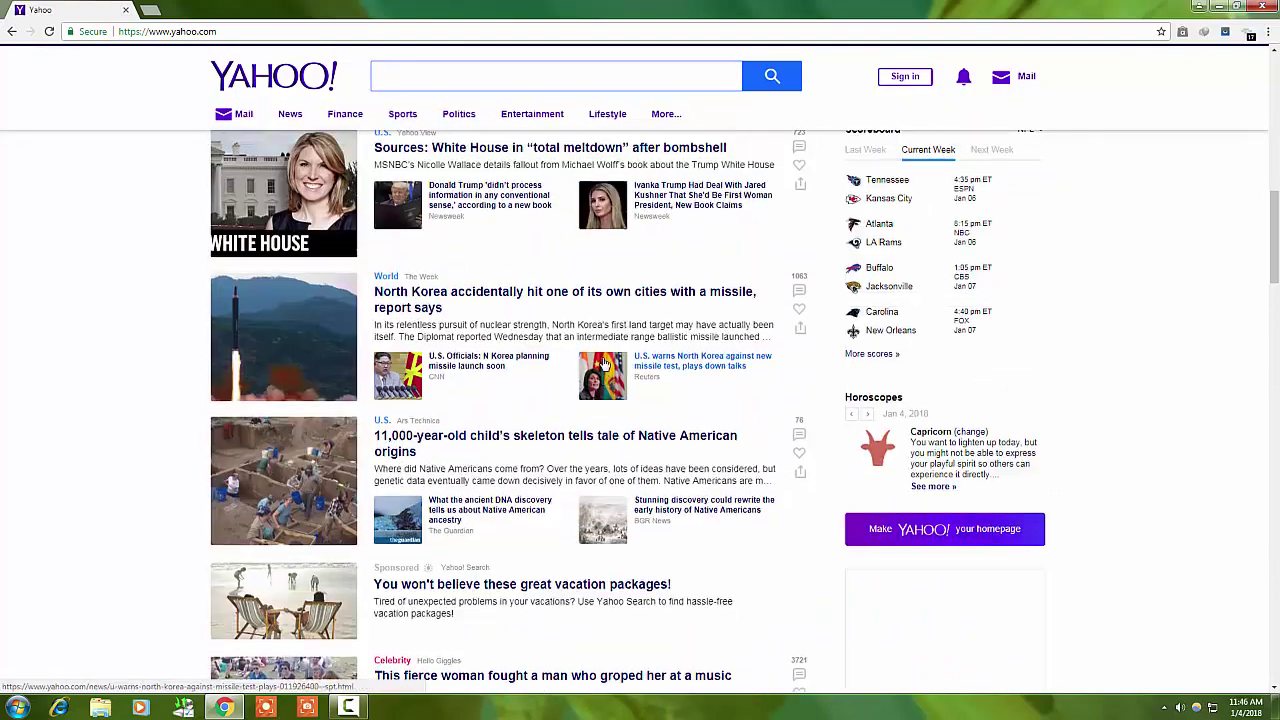
pyautogui.scroll(10, 603, 365)
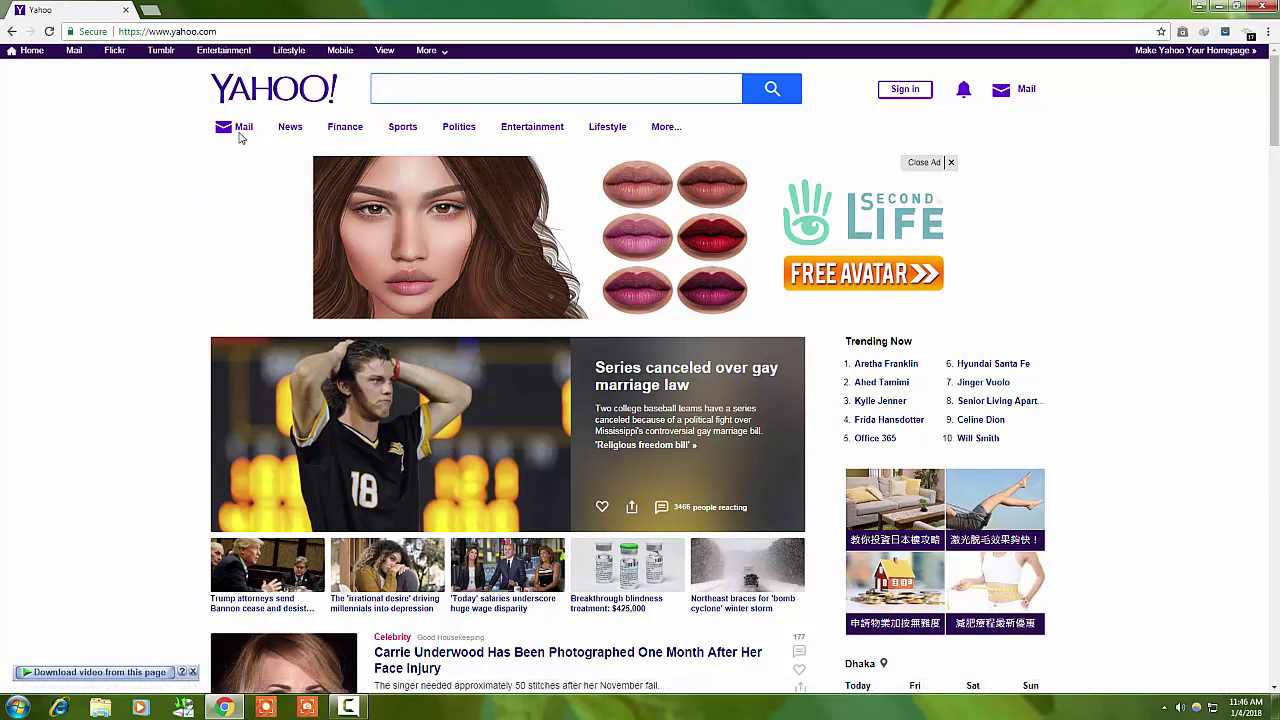
pyautogui.click(242, 131)
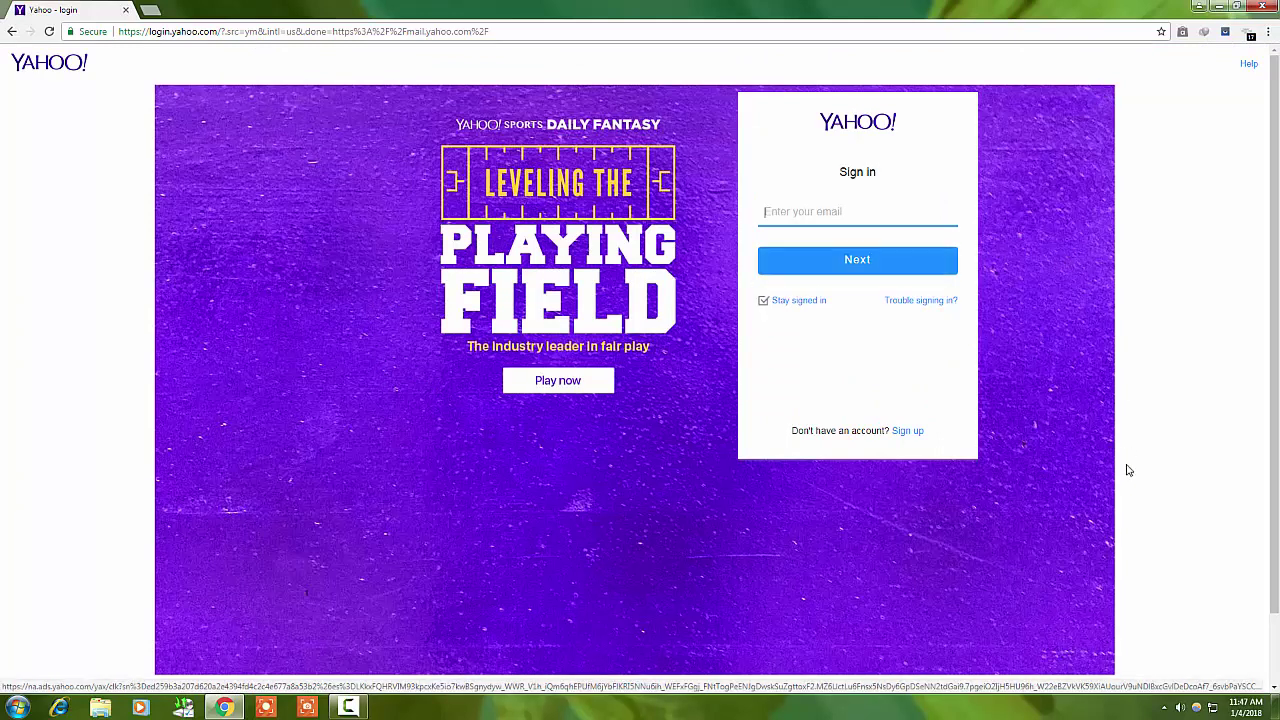
# Step: Bring the browser with the Yahoo Mail sign-in page back into focus
pyautogui.click(355, 707)
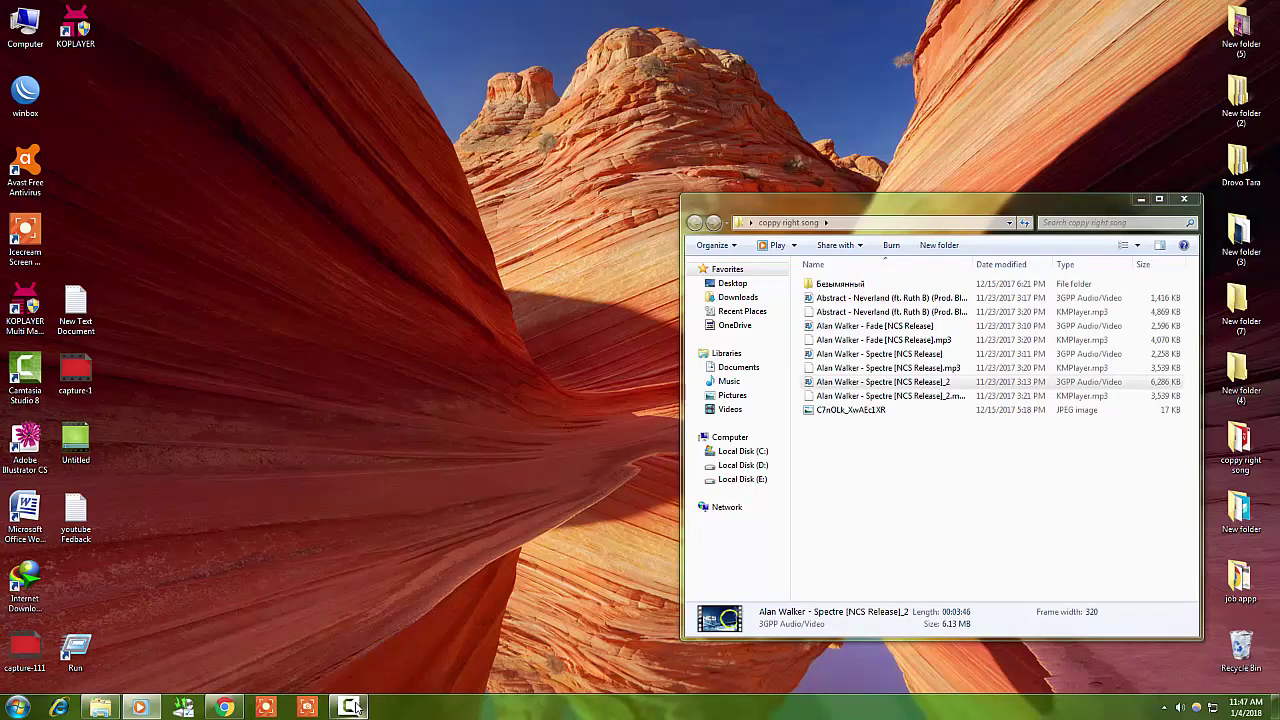
pyautogui.click(355, 707)
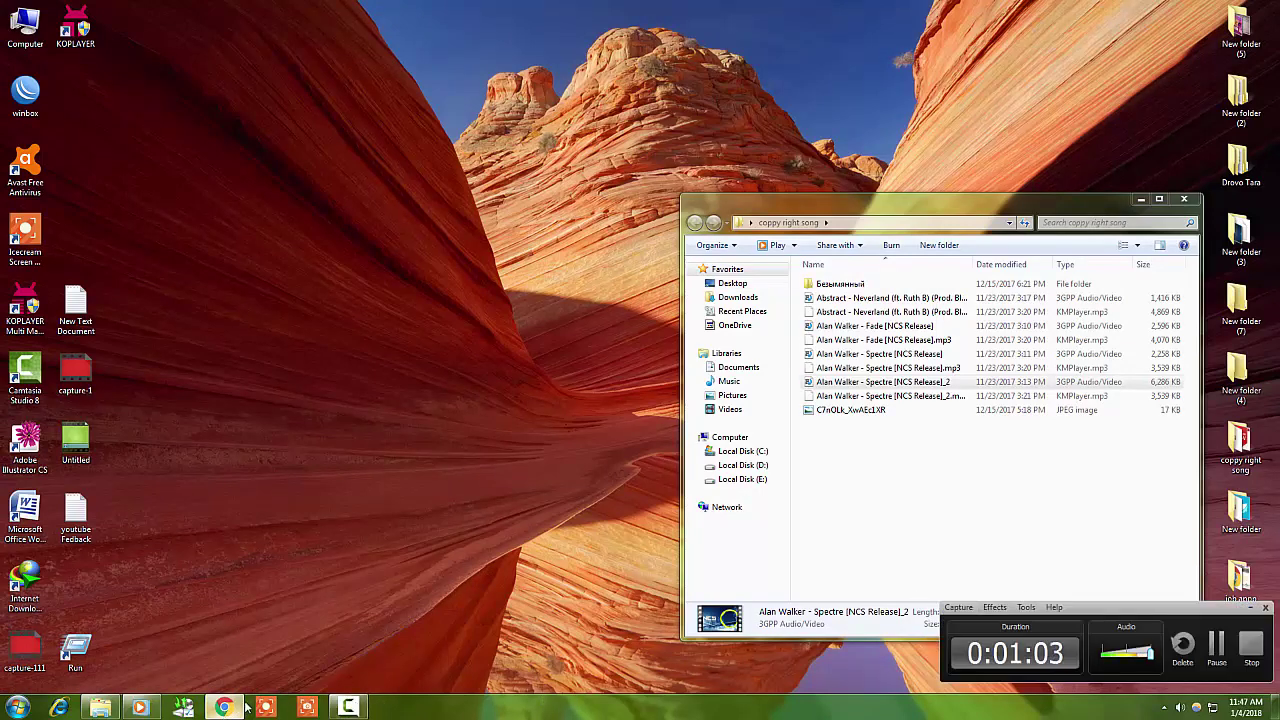
pyautogui.click(225, 707)
pyautogui.click(1250, 607)
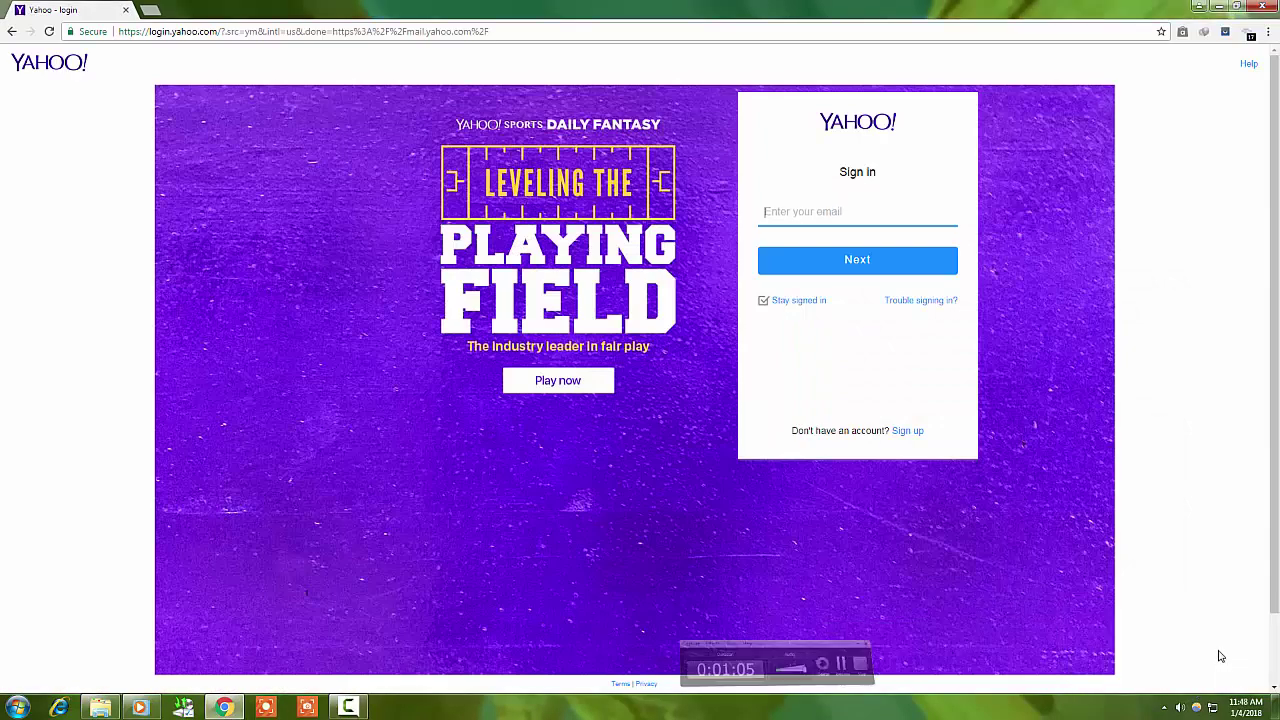
# Step: Open the Sign up form and enter the user's first and last name
pyautogui.click(906, 432)
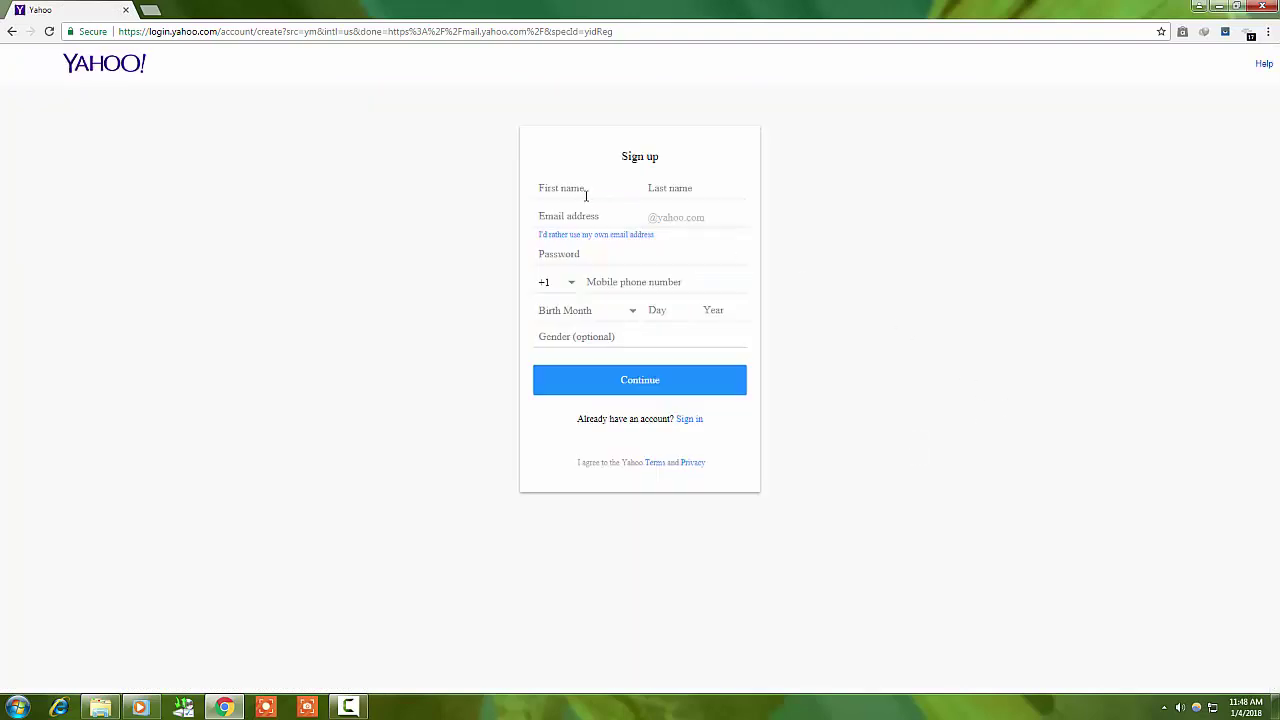
pyautogui.click(586, 196)
pyautogui.click(685, 183)
# Step: Enter the wanted Yahoo email address in the Email address field
pyautogui.click(581, 218)
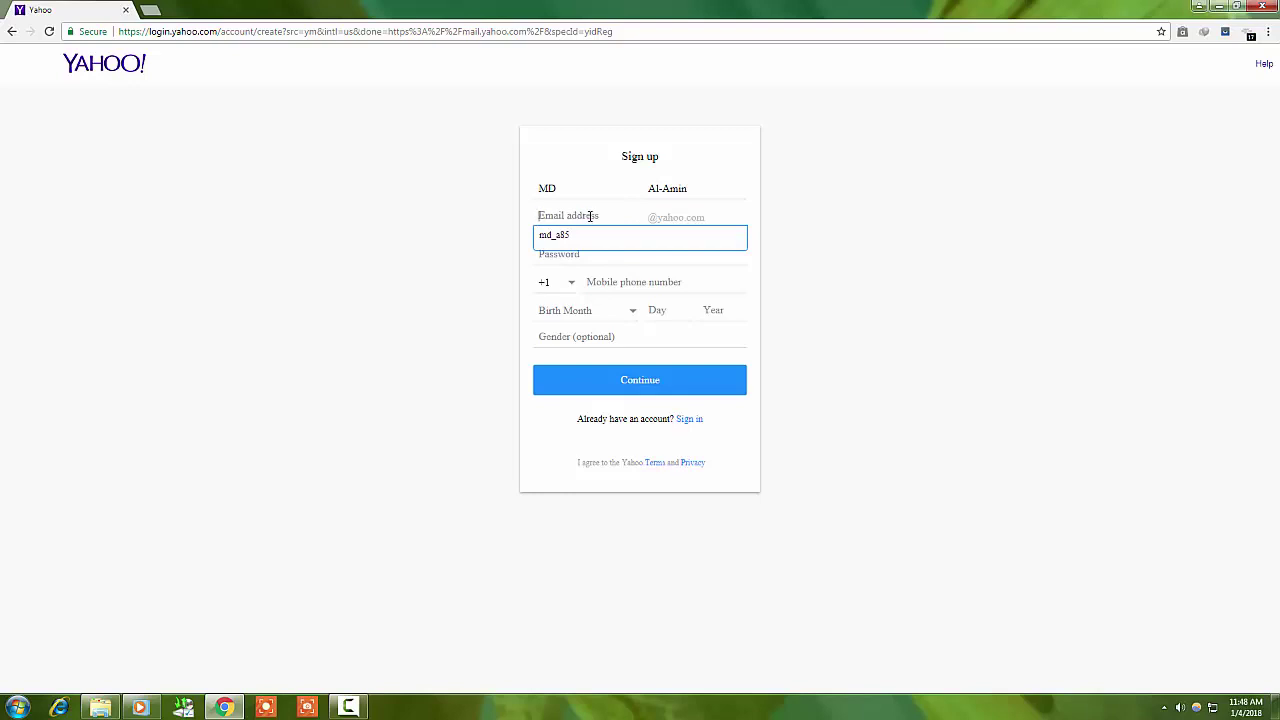
pyautogui.write('N')
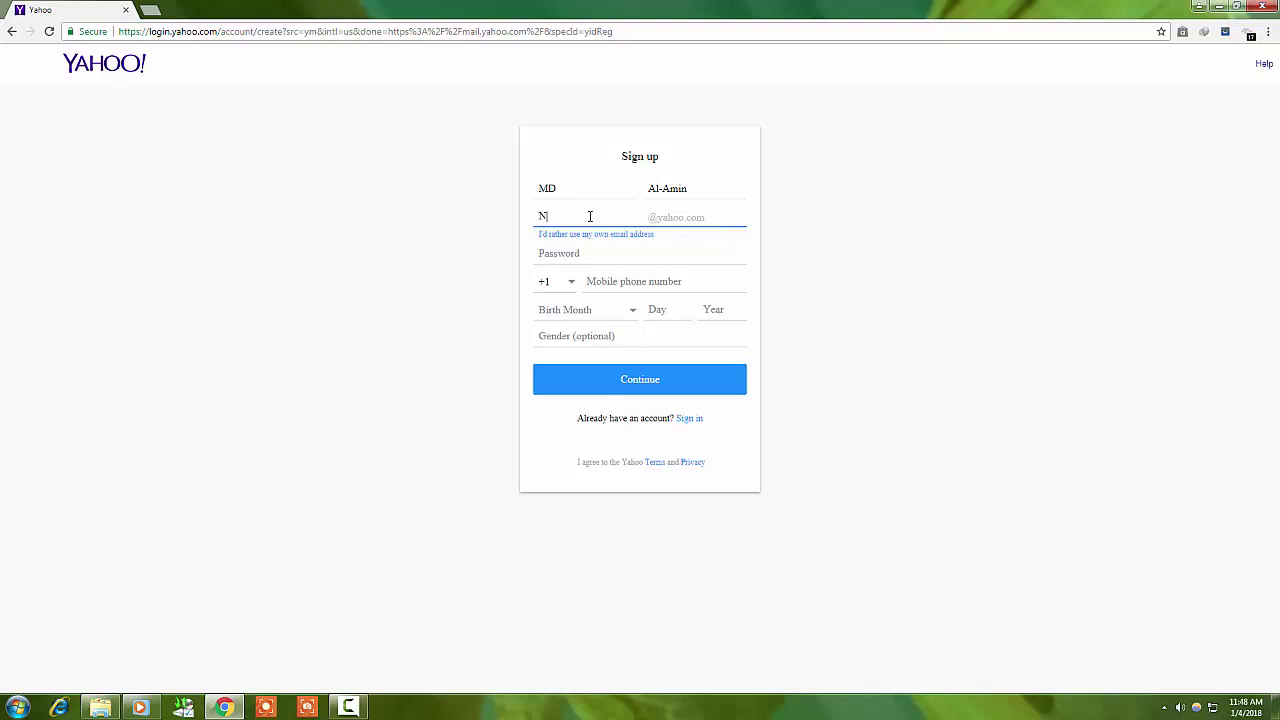
pyautogui.press('BackSpace')
pyautogui.write('n')
pyautogui.press('BackSpace')
pyautogui.write('m')
pyautogui.press('BackSpace')
pyautogui.press('BackSpace')
pyautogui.press('BackSpace')
pyautogui.press('BackSpace')
pyautogui.click(580, 254)
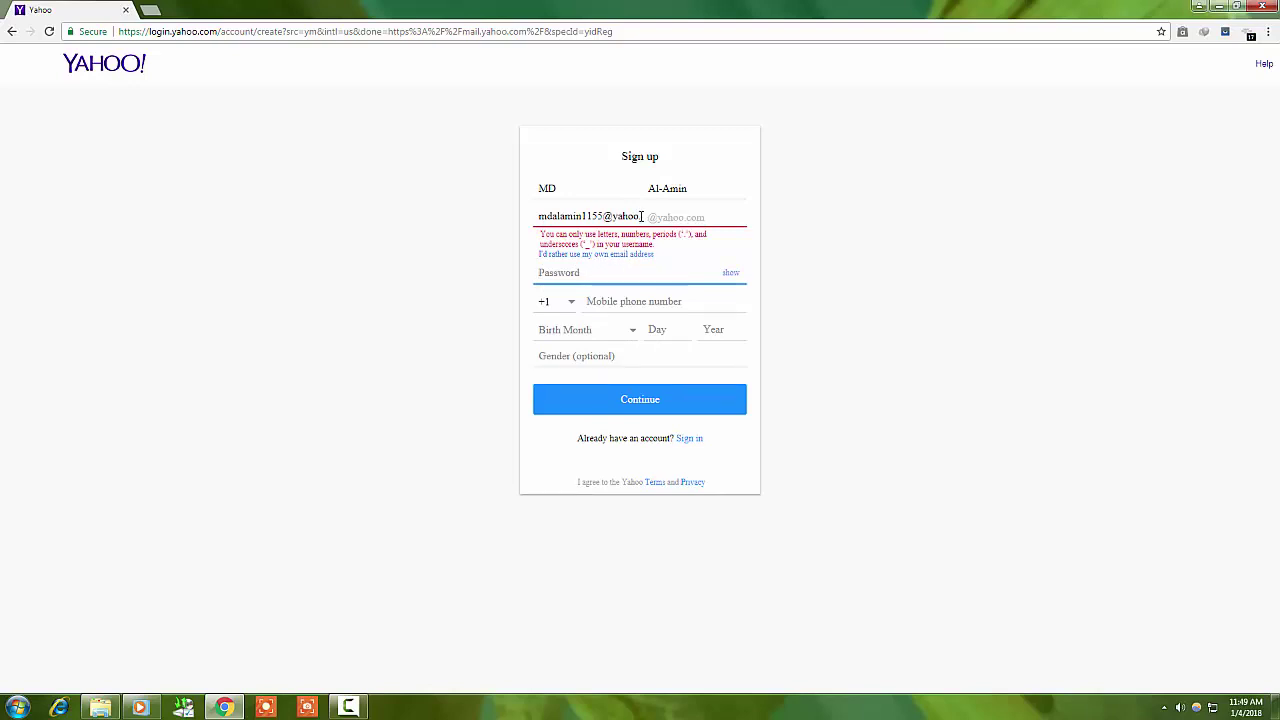
pyautogui.click(553, 216)
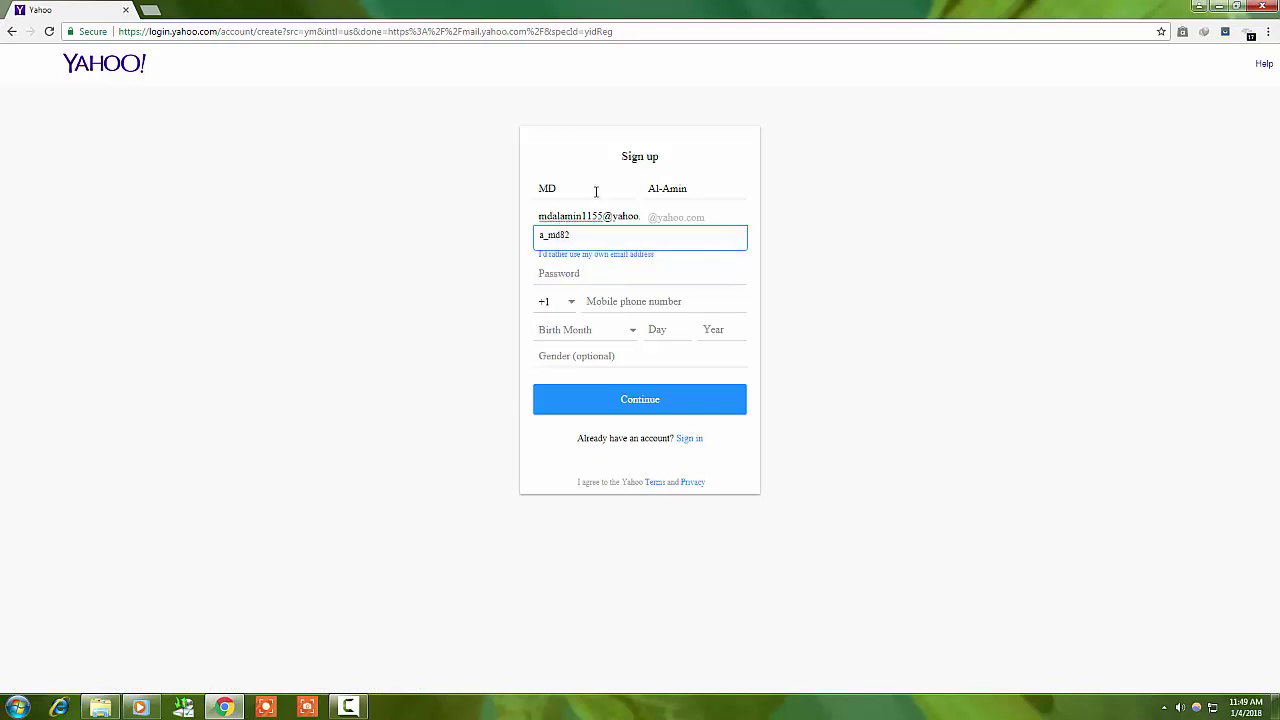
pyautogui.write('-')
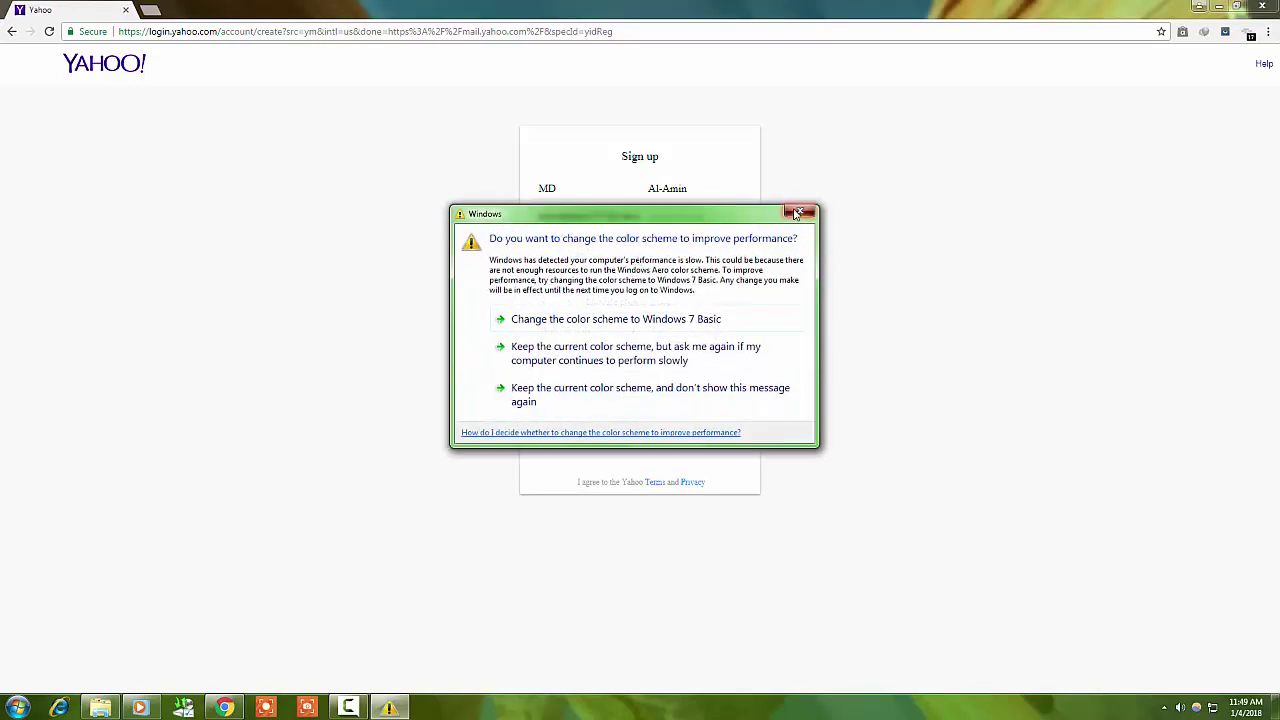
pyautogui.click(797, 214)
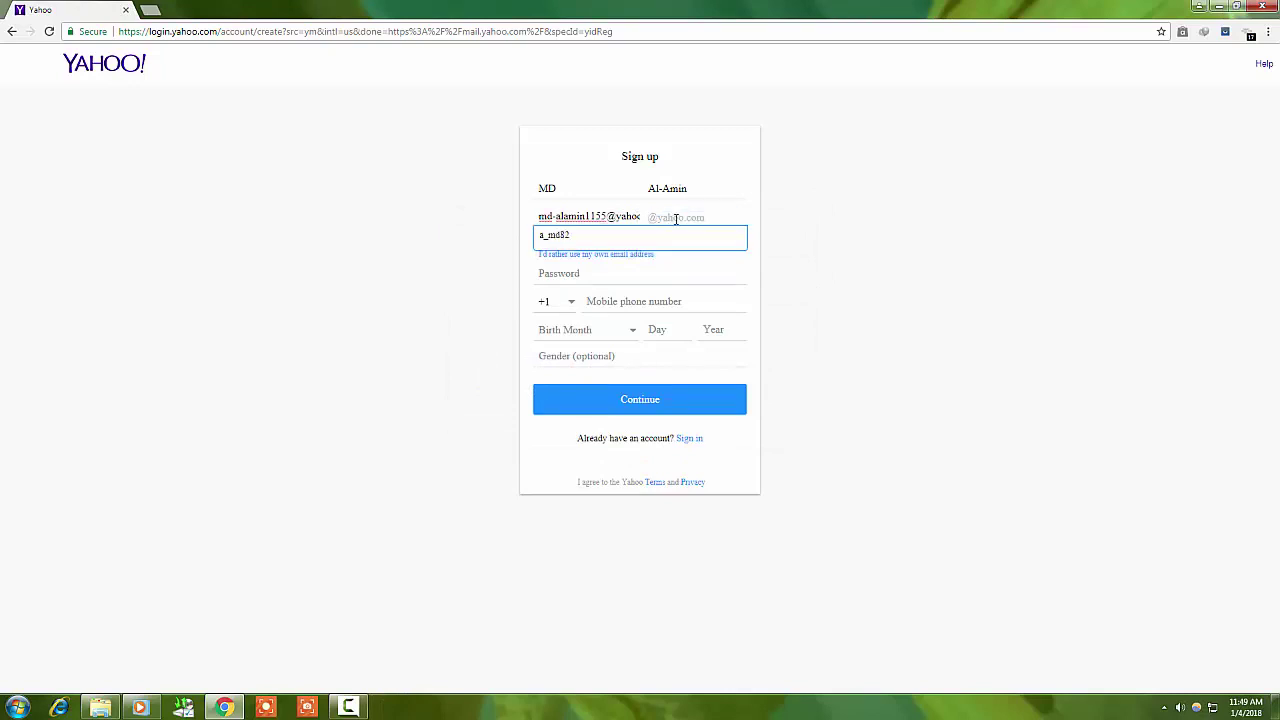
pyautogui.click(640, 216)
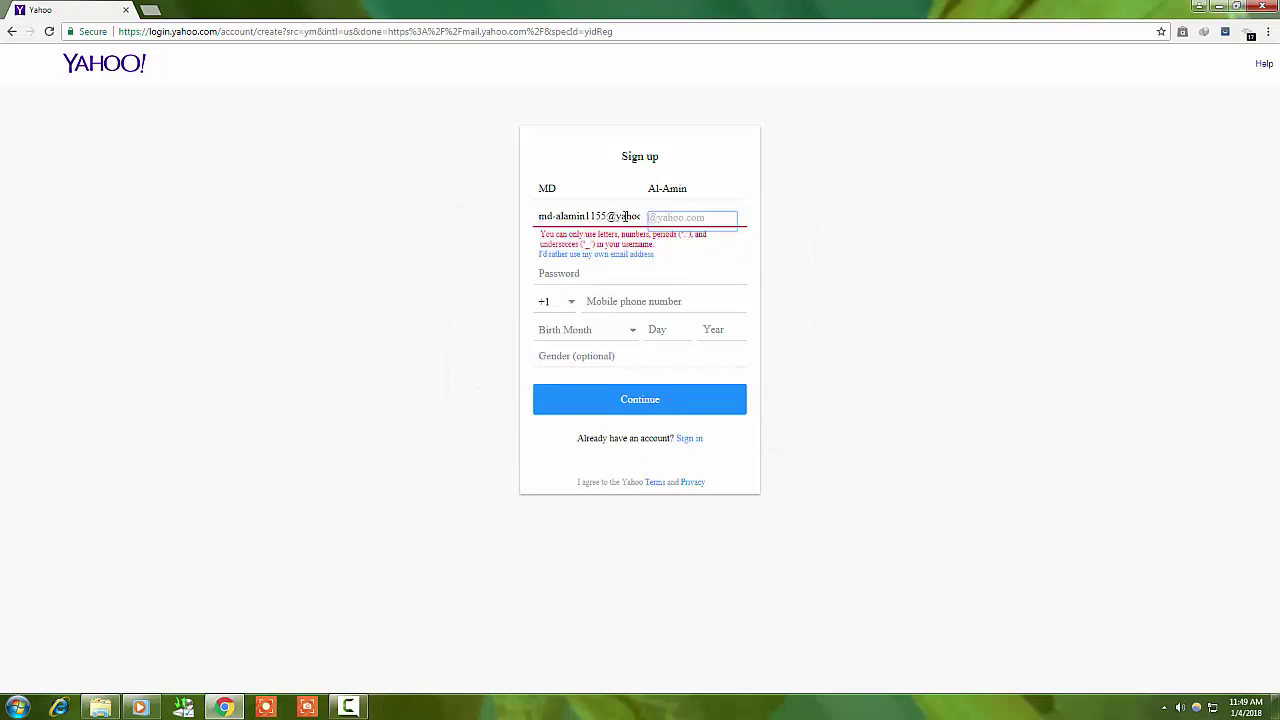
pyautogui.moveTo(610, 216); pyautogui.dragTo(655, 219)
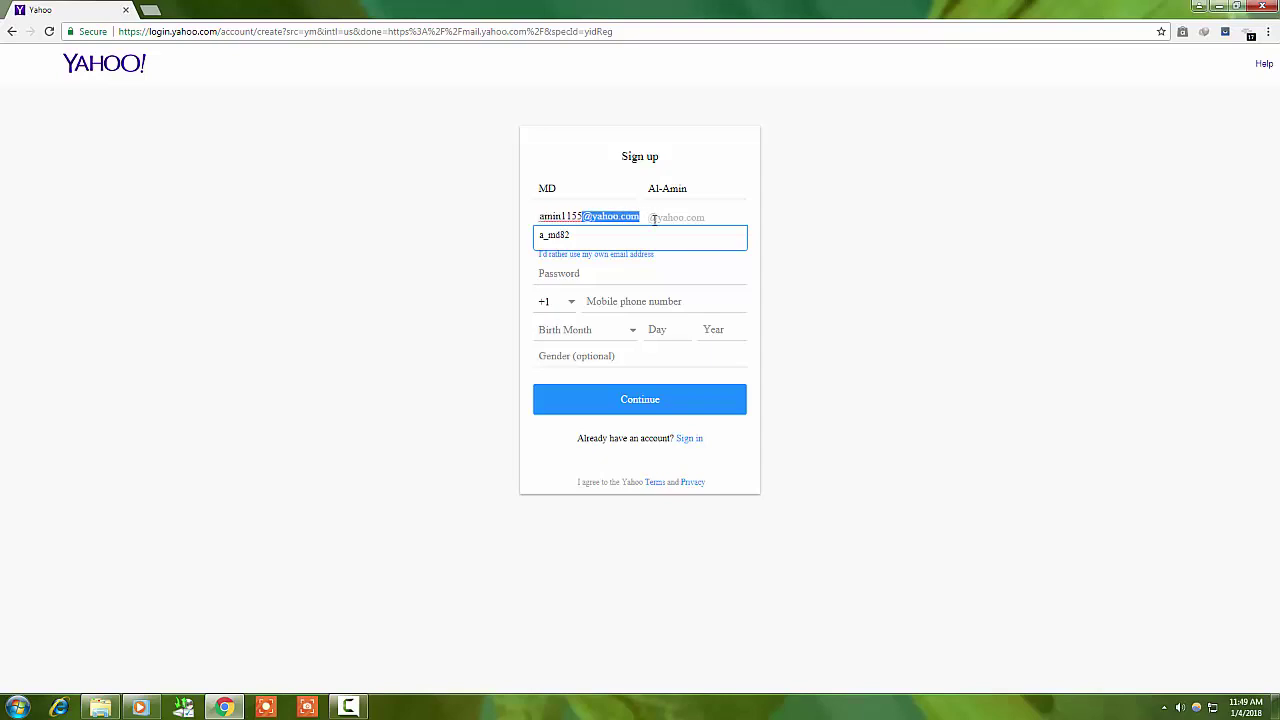
pyautogui.press('BackSpace')
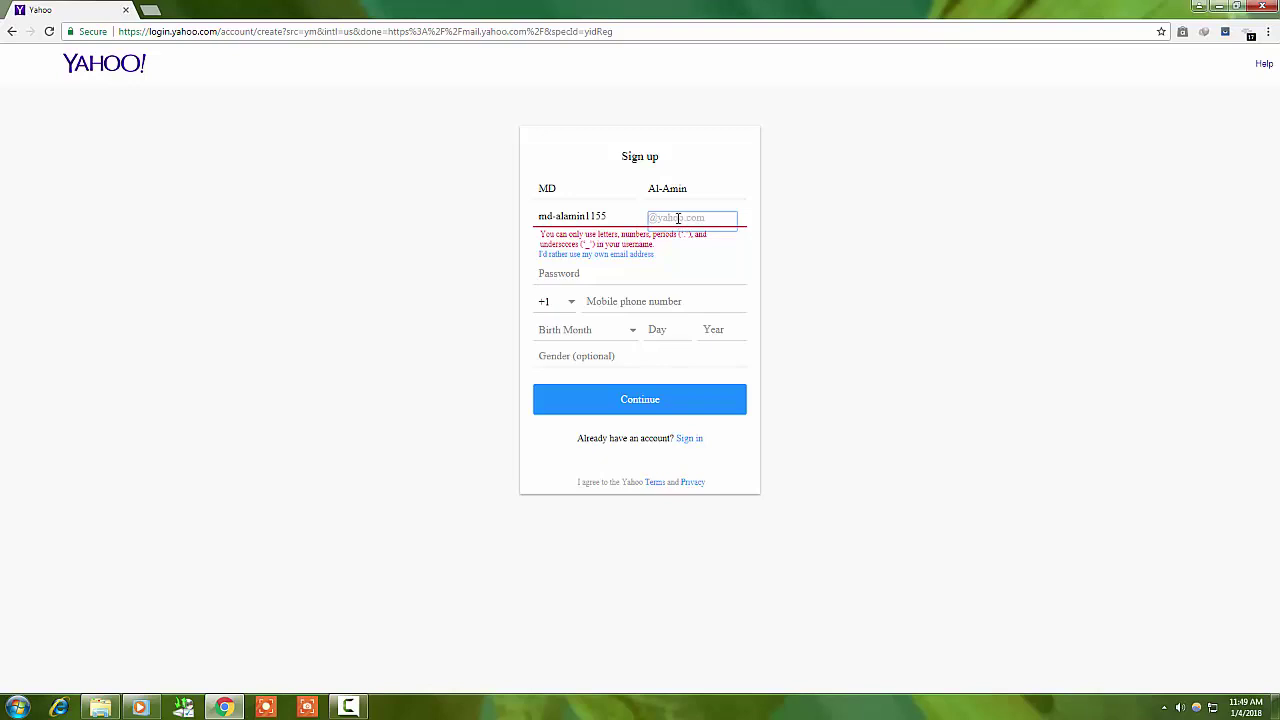
pyautogui.doubleClick(683, 218)
pyautogui.click(689, 218)
pyautogui.click(636, 273)
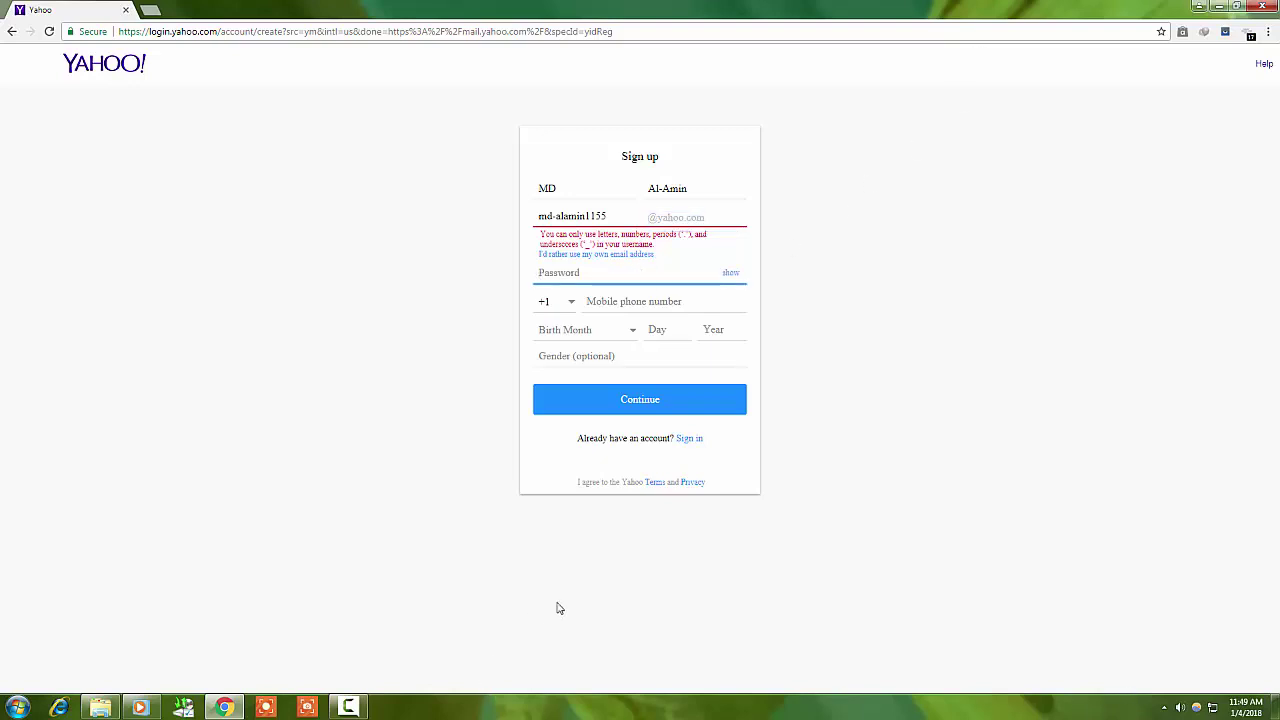
pyautogui.click(349, 708)
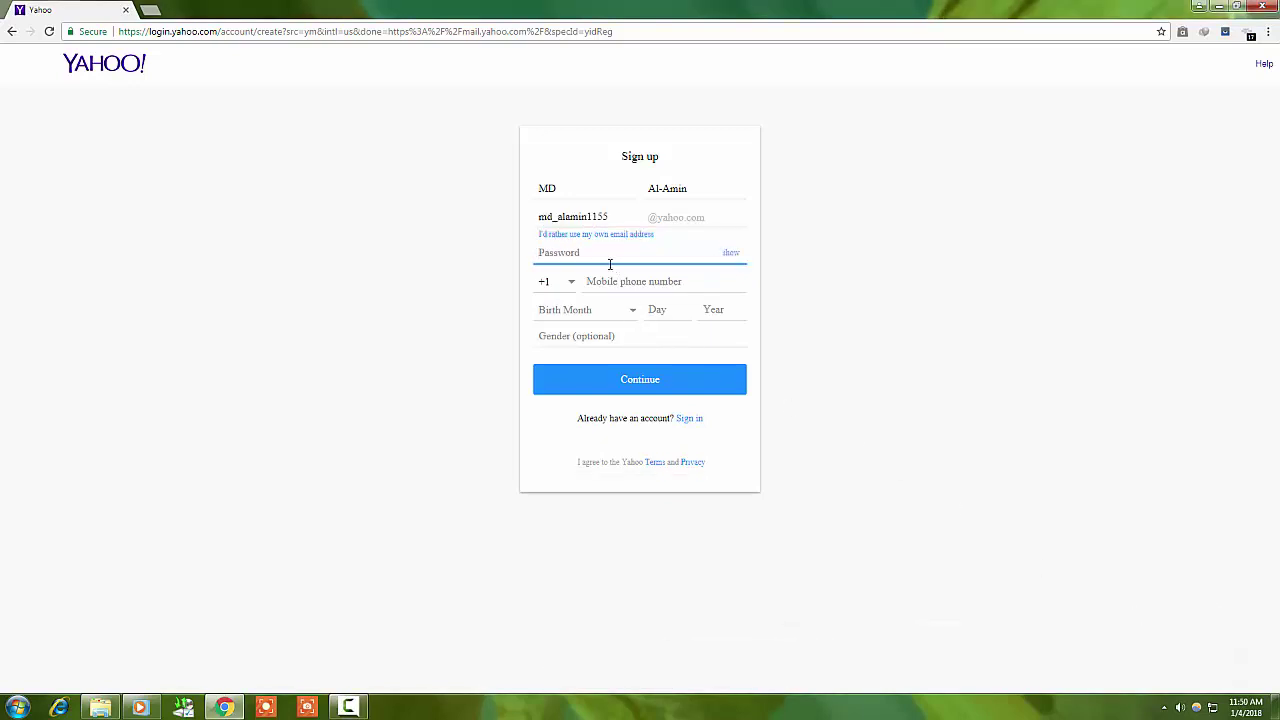
# Step: Enter a password and the mobile number under the Bangladesh (+880) country code
pyautogui.write('*')
pyautogui.click(564, 289)
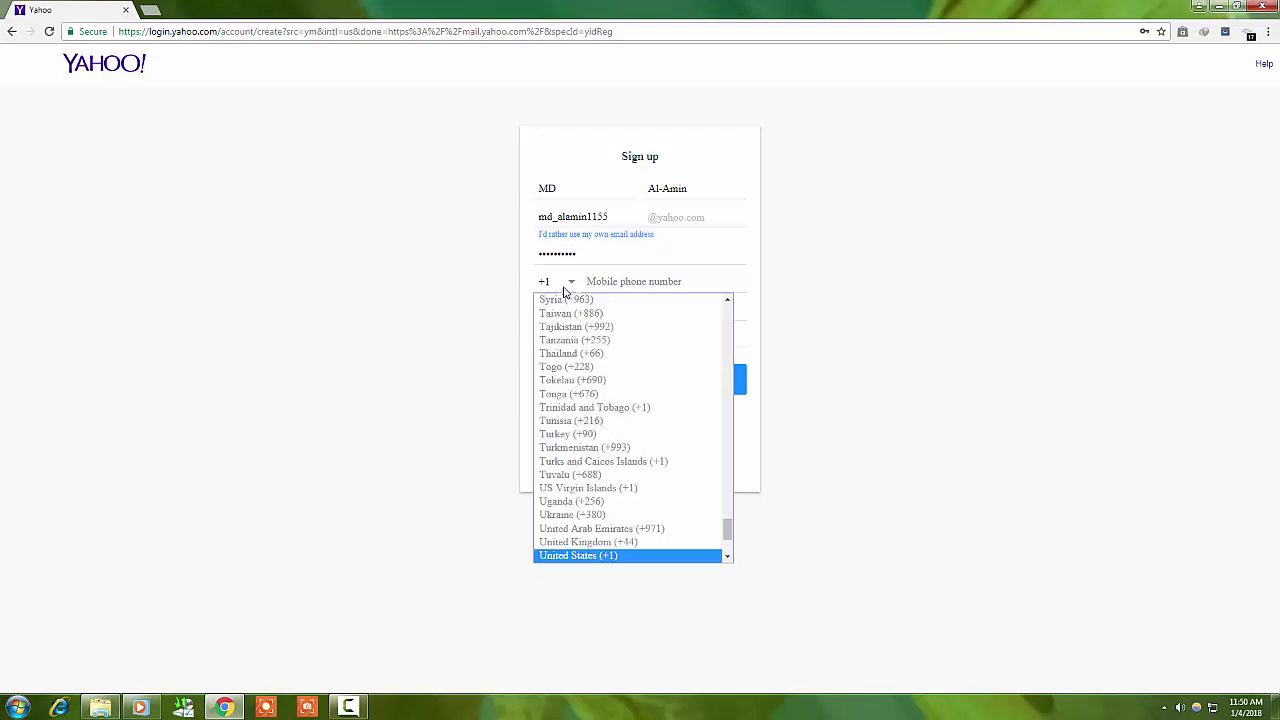
pyautogui.press('b')
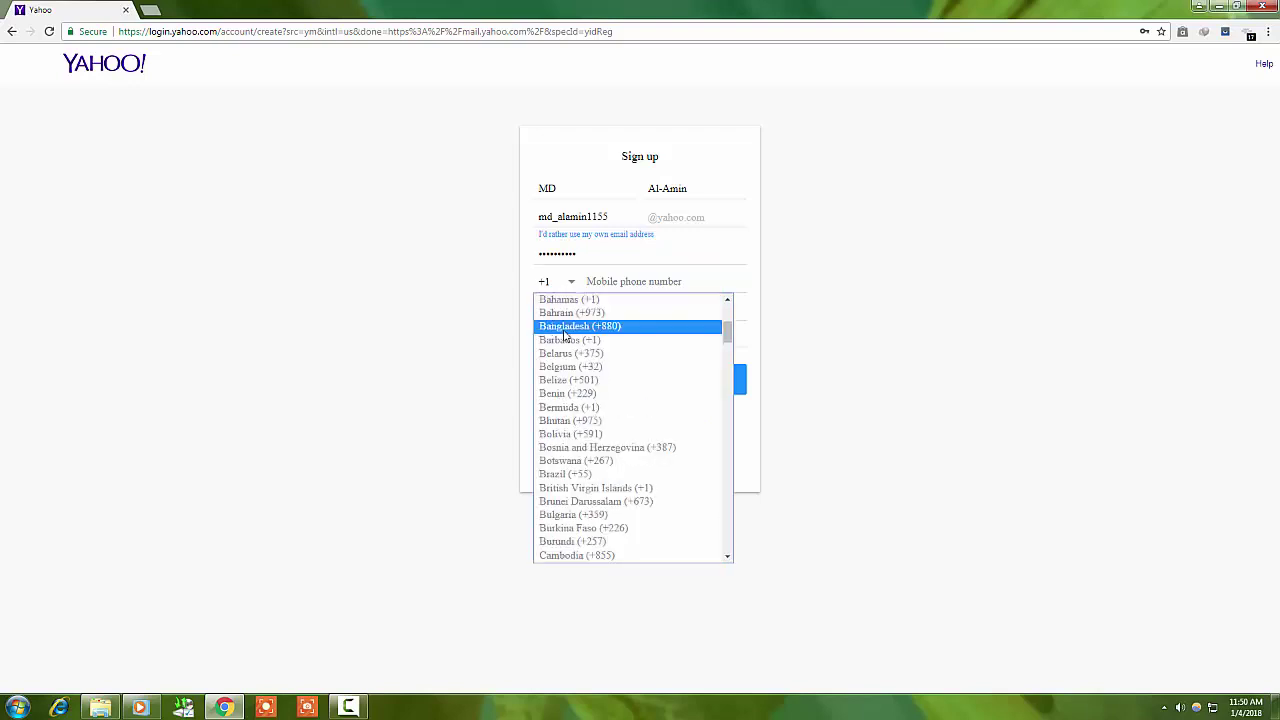
pyautogui.click(572, 327)
pyautogui.click(603, 281)
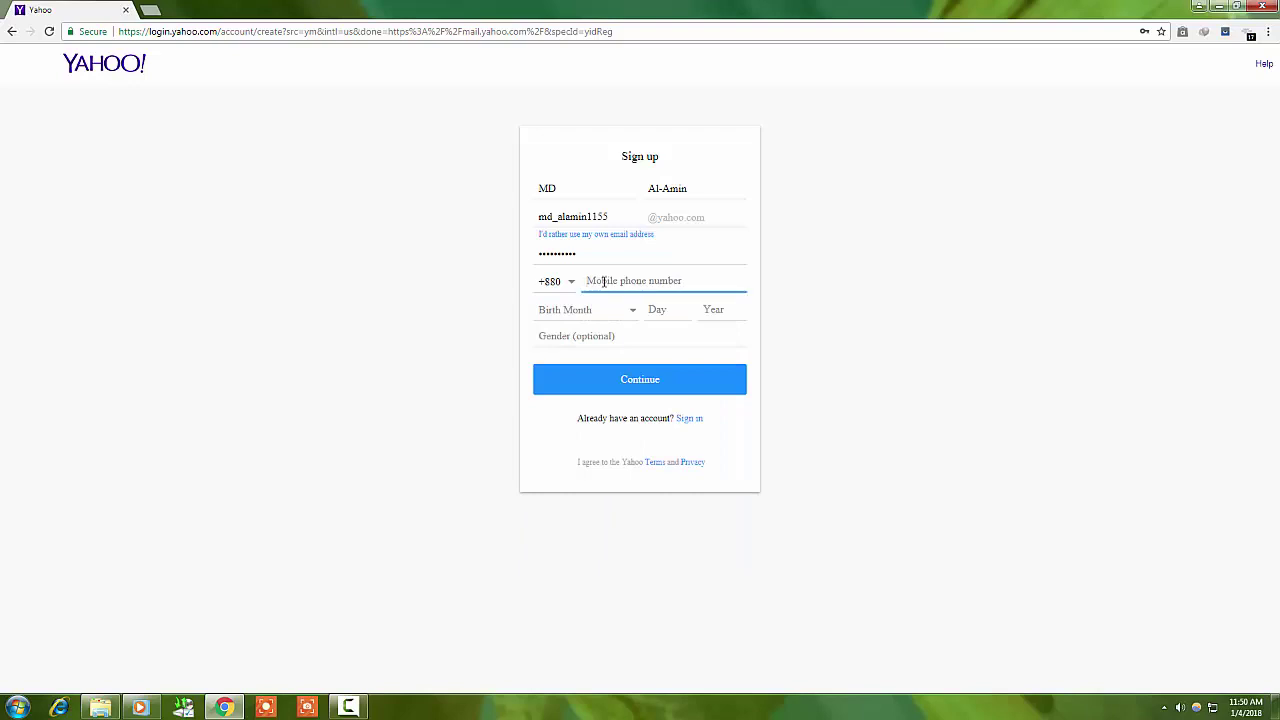
pyautogui.write('019')
pyautogui.press('BackSpace')
pyautogui.press('BackSpace')
pyautogui.click(588, 309)
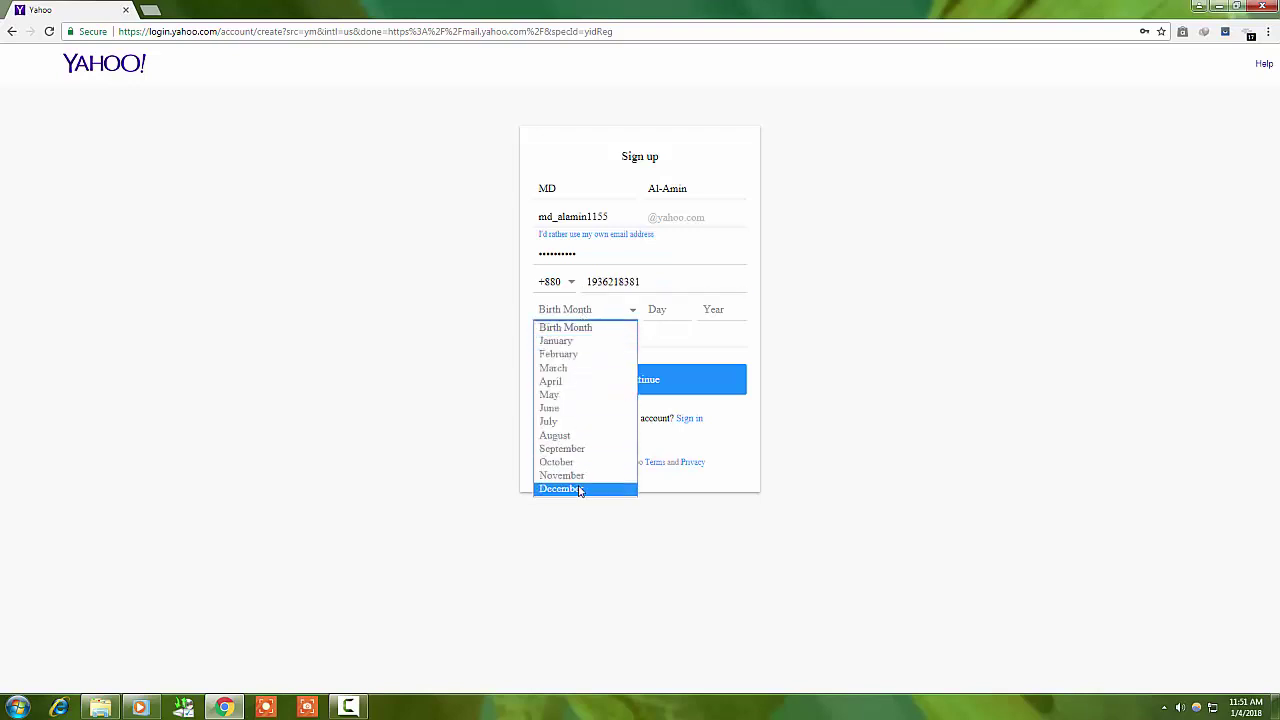
pyautogui.click(582, 489)
pyautogui.click(660, 308)
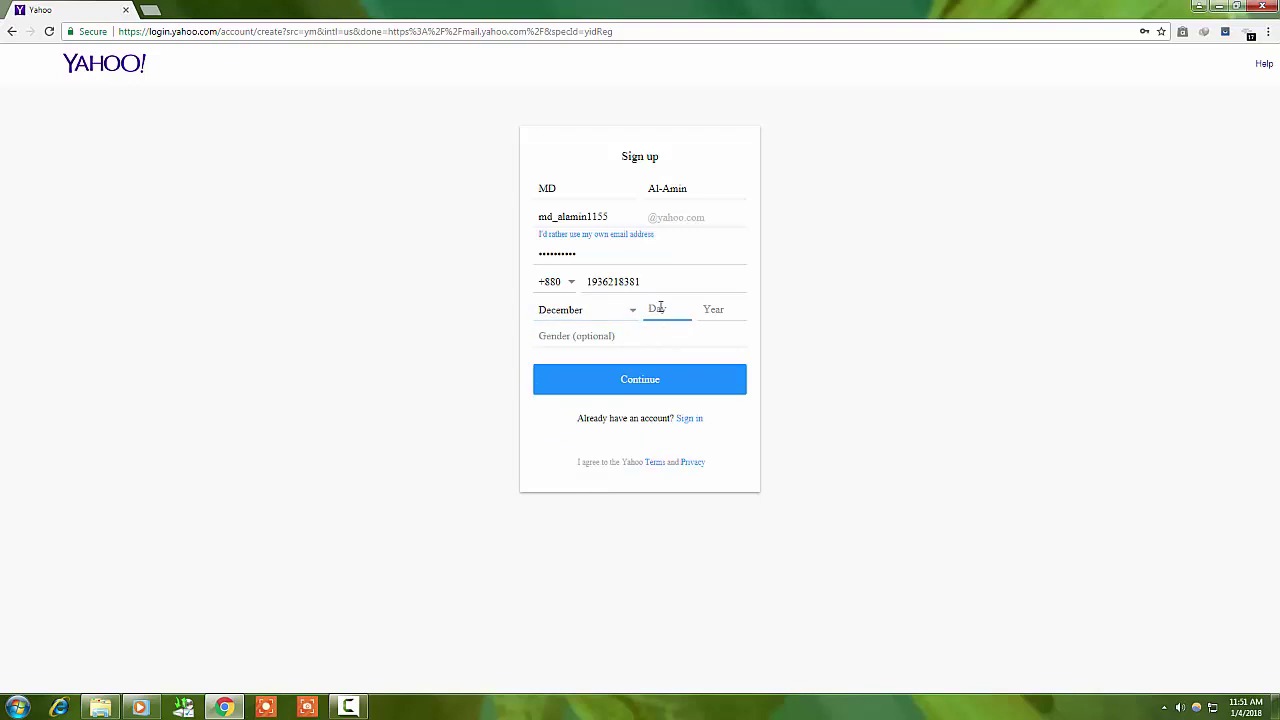
pyautogui.write('16')
pyautogui.press('BackSpace')
pyautogui.write('26')
pyautogui.click(734, 314)
pyautogui.write('1')
# Step: Choose Male as the gender and submit the sign-up form with Continue
pyautogui.click(332, 714)
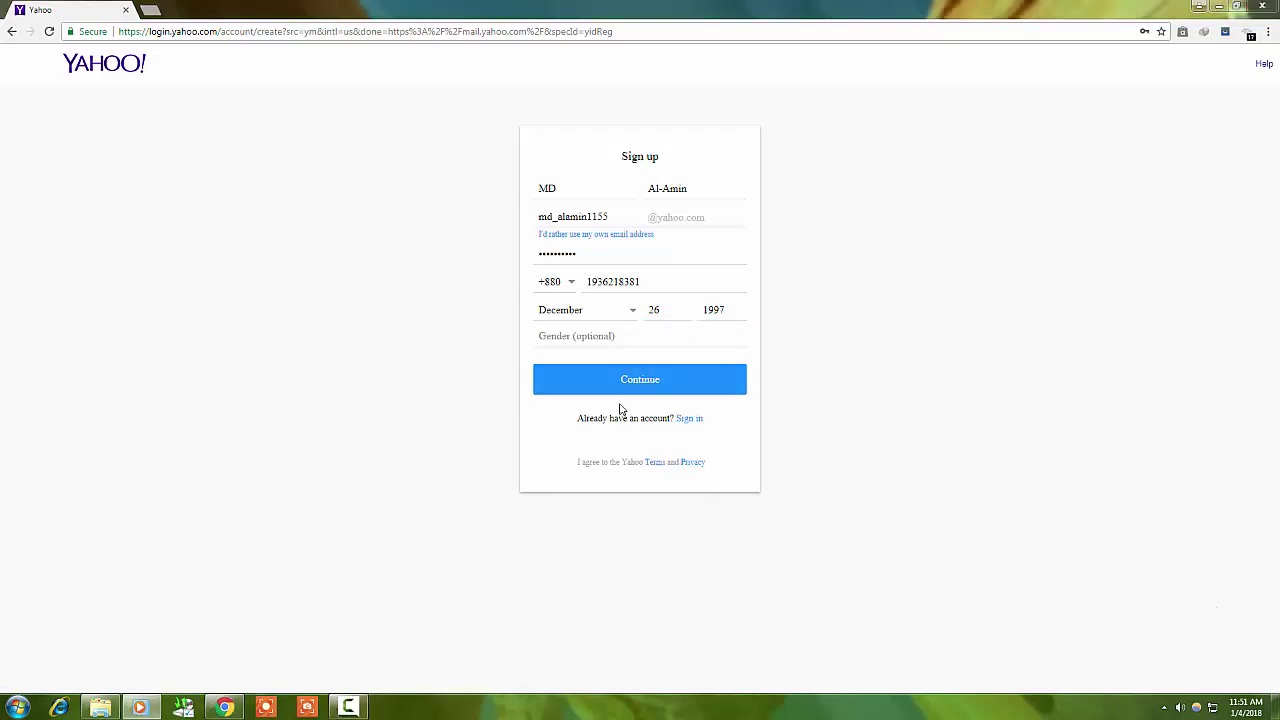
pyautogui.click(612, 335)
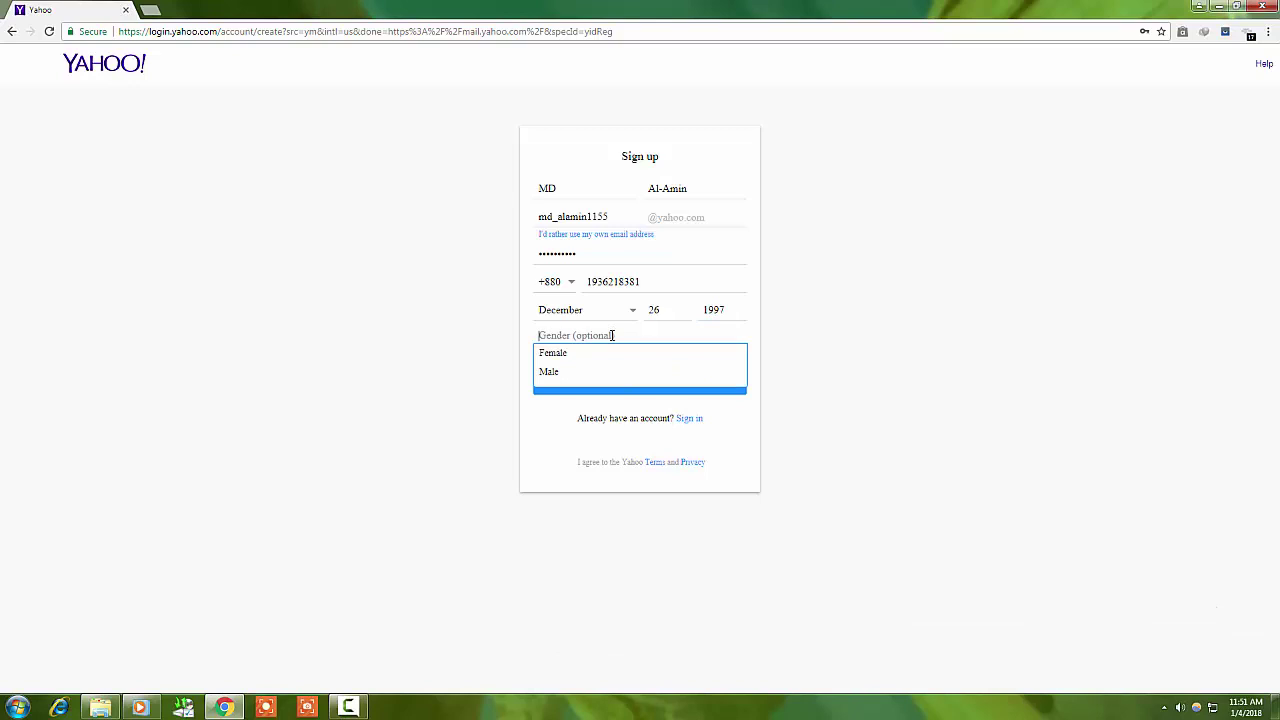
pyautogui.click(566, 377)
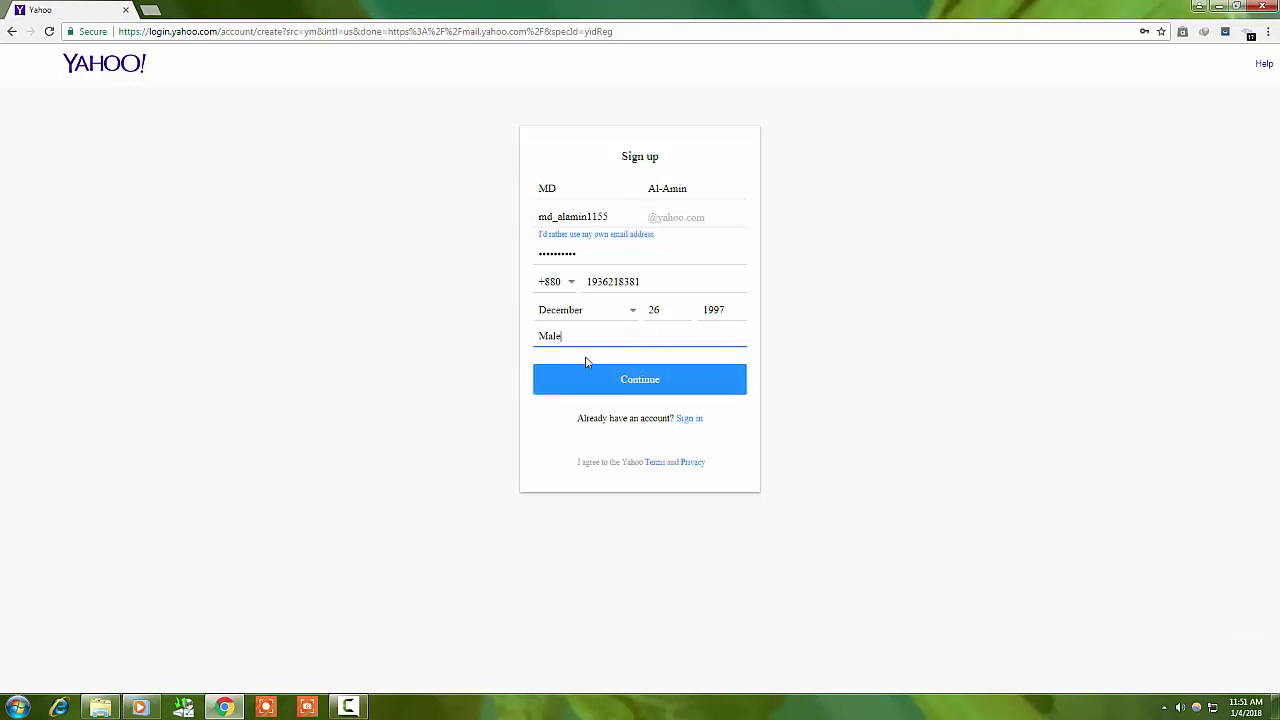
pyautogui.click(611, 383)
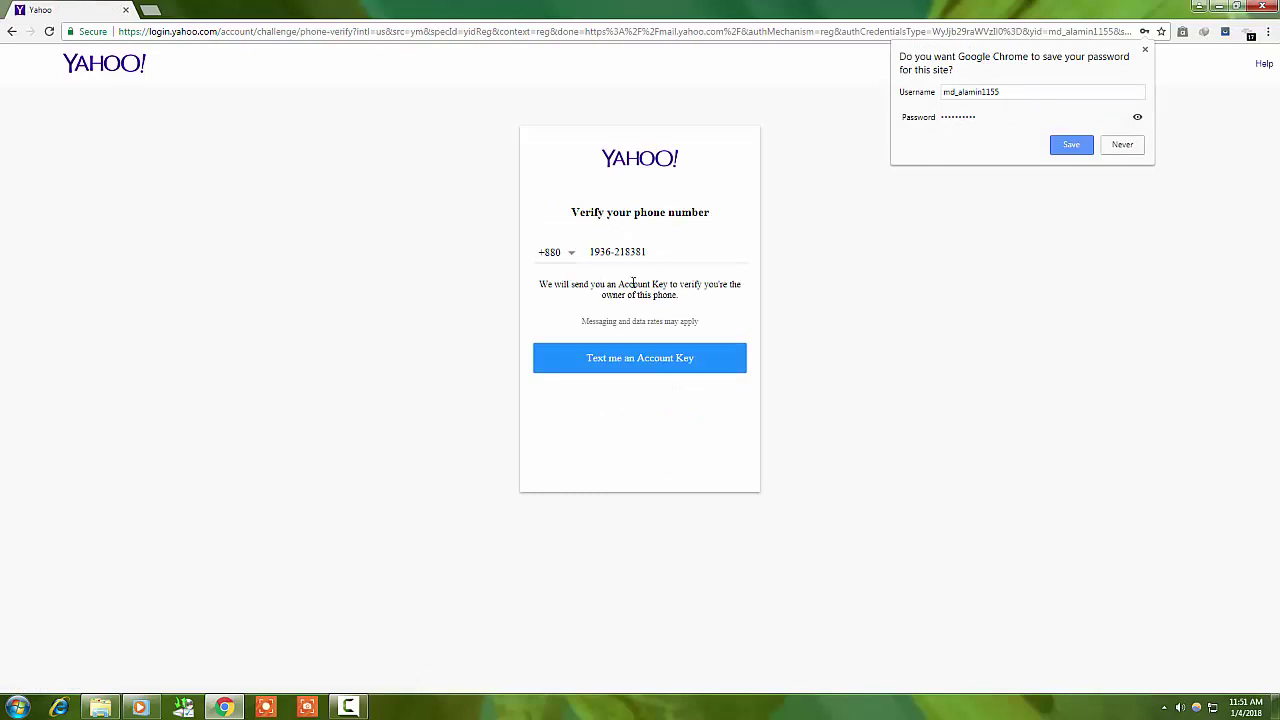
# Step: Save the login in Chrome and request an Account Key by text message
pyautogui.click(1076, 146)
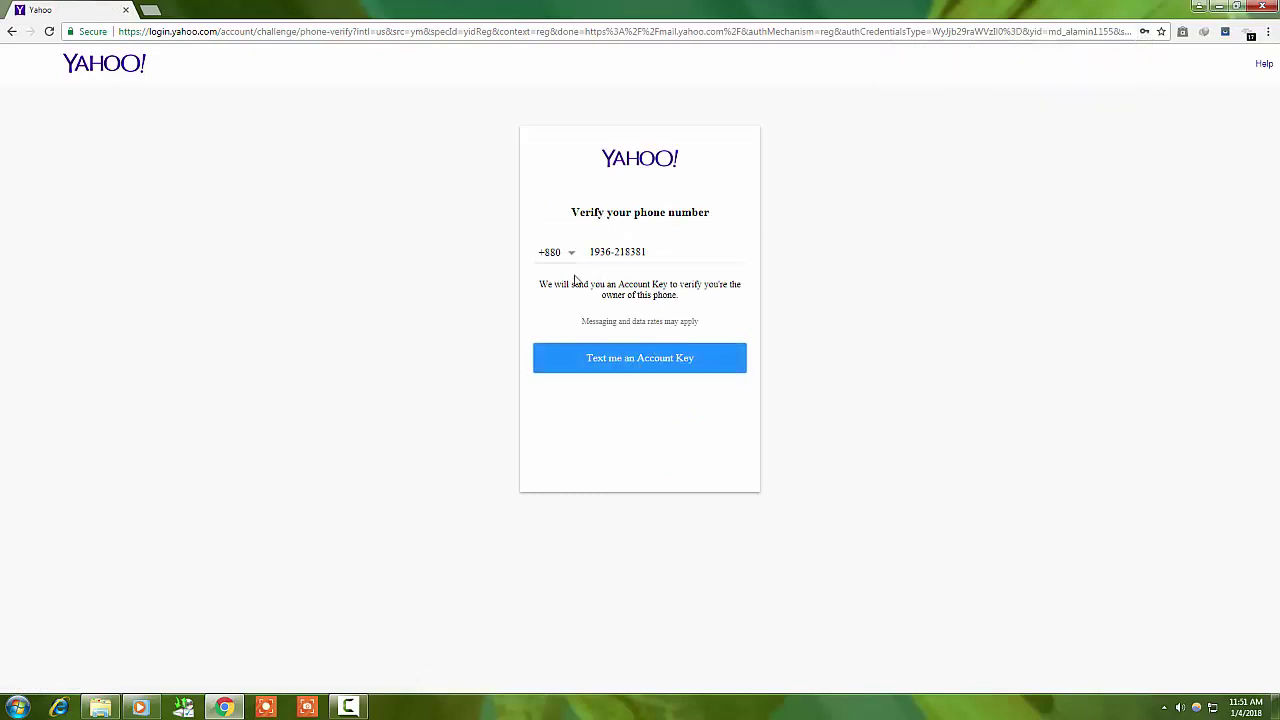
pyautogui.click(653, 361)
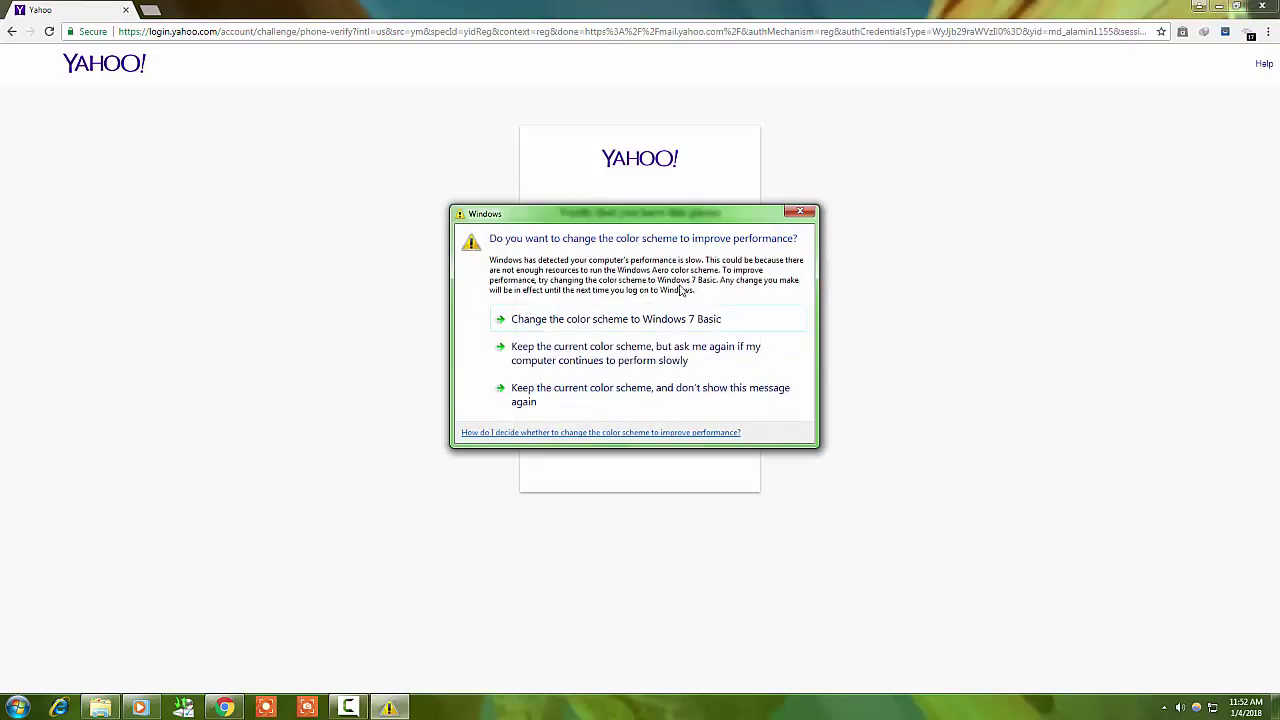
# Step: Close the Windows colour-scheme warning, then enter and verify the texted Account Key
pyautogui.click(801, 212)
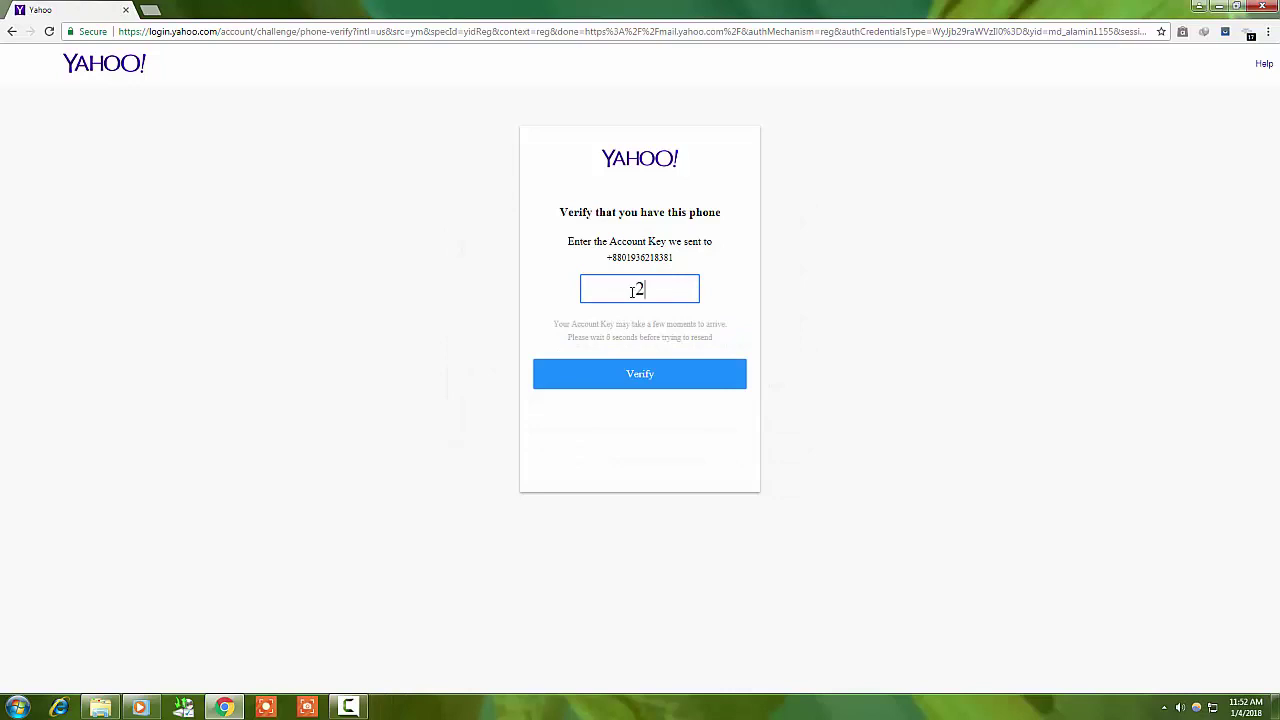
pyautogui.press('BackSpace')
pyautogui.click(640, 374)
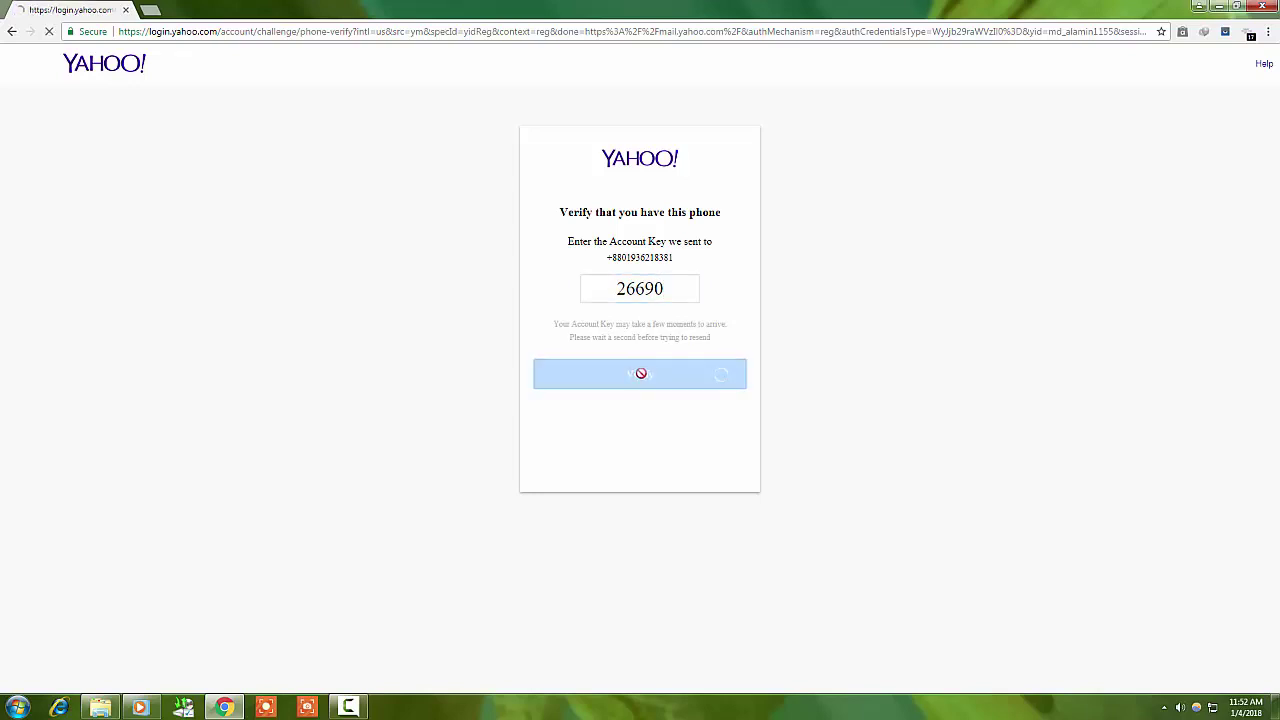
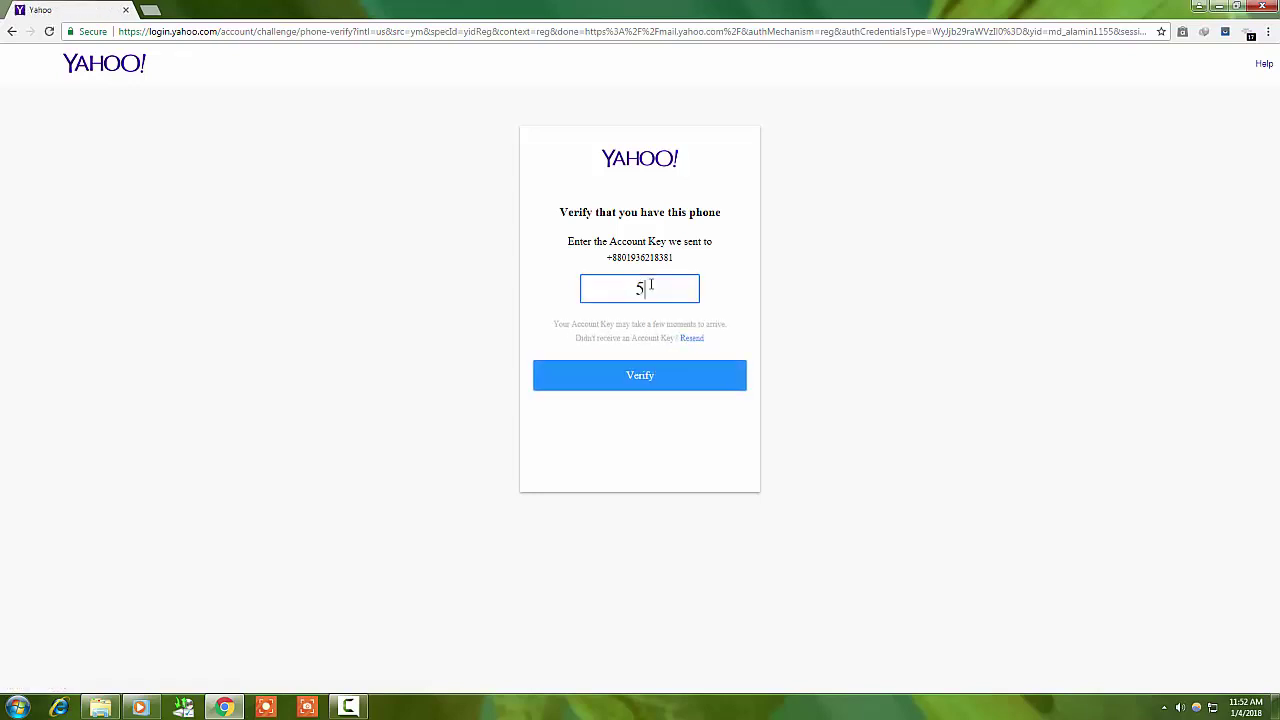
# Step: Verify the phone with the account key and continue into the new Yahoo Mail inbox
pyautogui.click(677, 378)
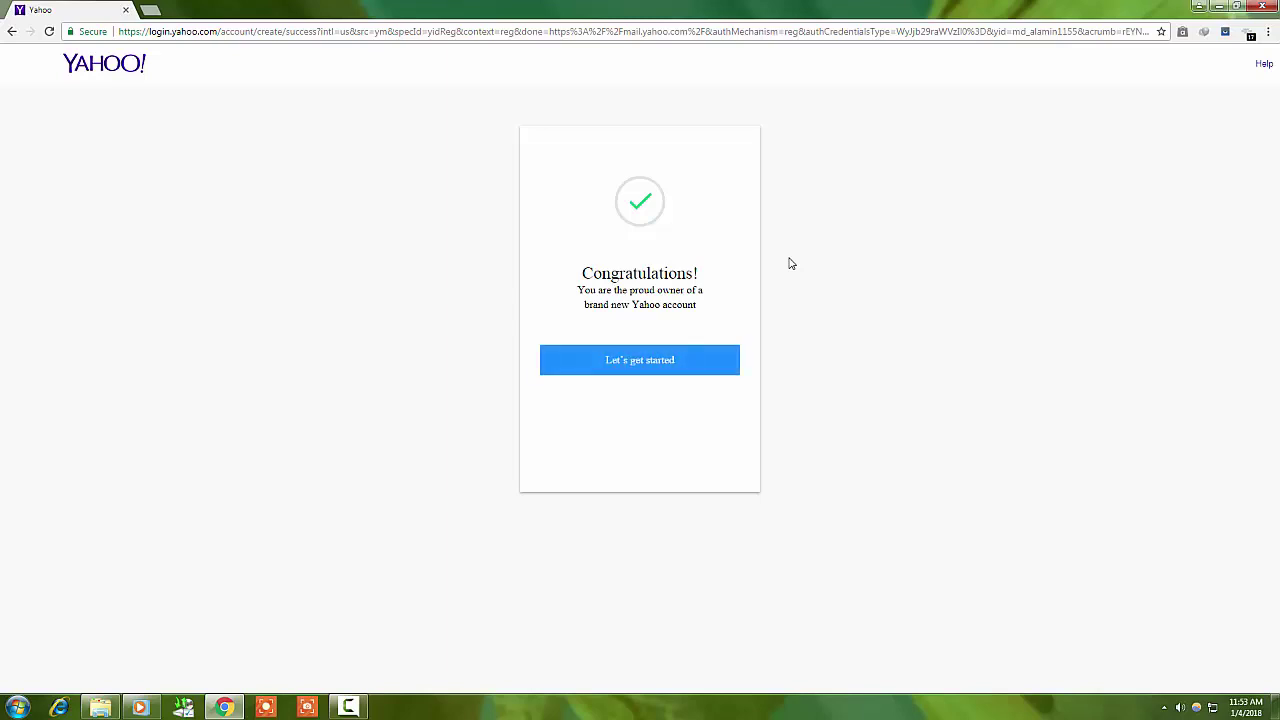
pyautogui.click(660, 355)
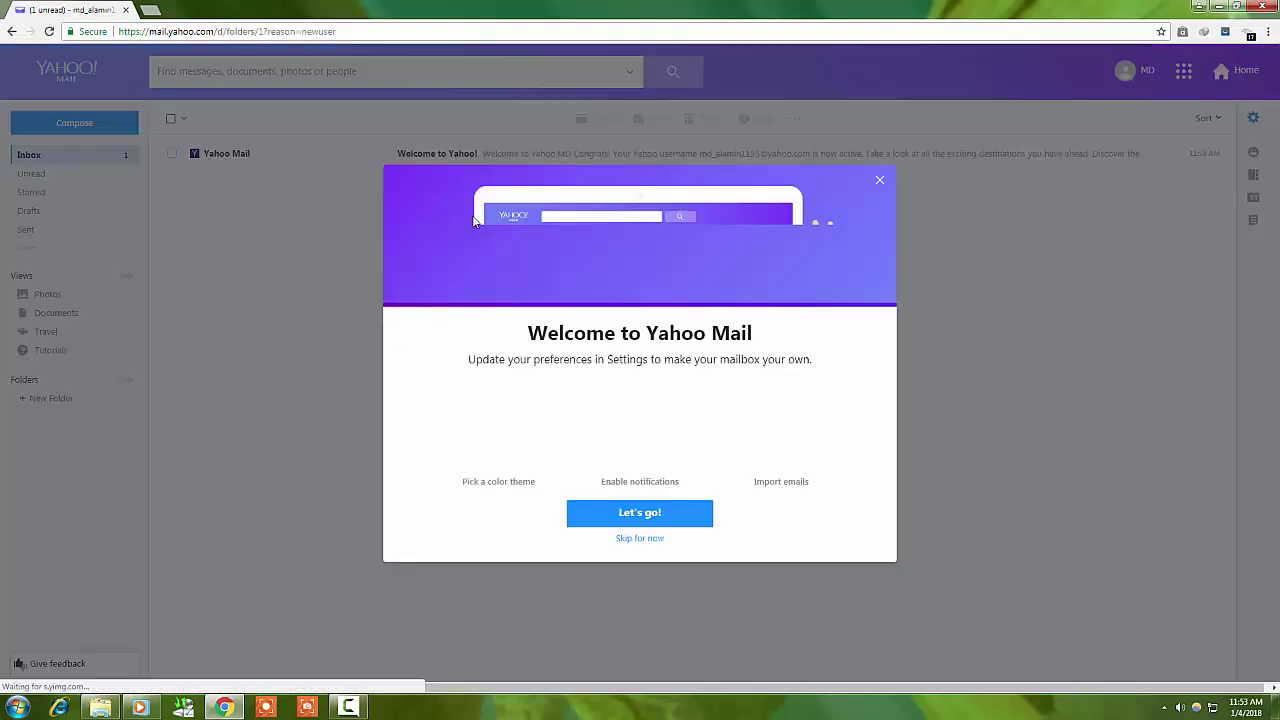
# Step: Choose the Sunset aussie theme with its full background image and the Right message layout
pyautogui.click(656, 517)
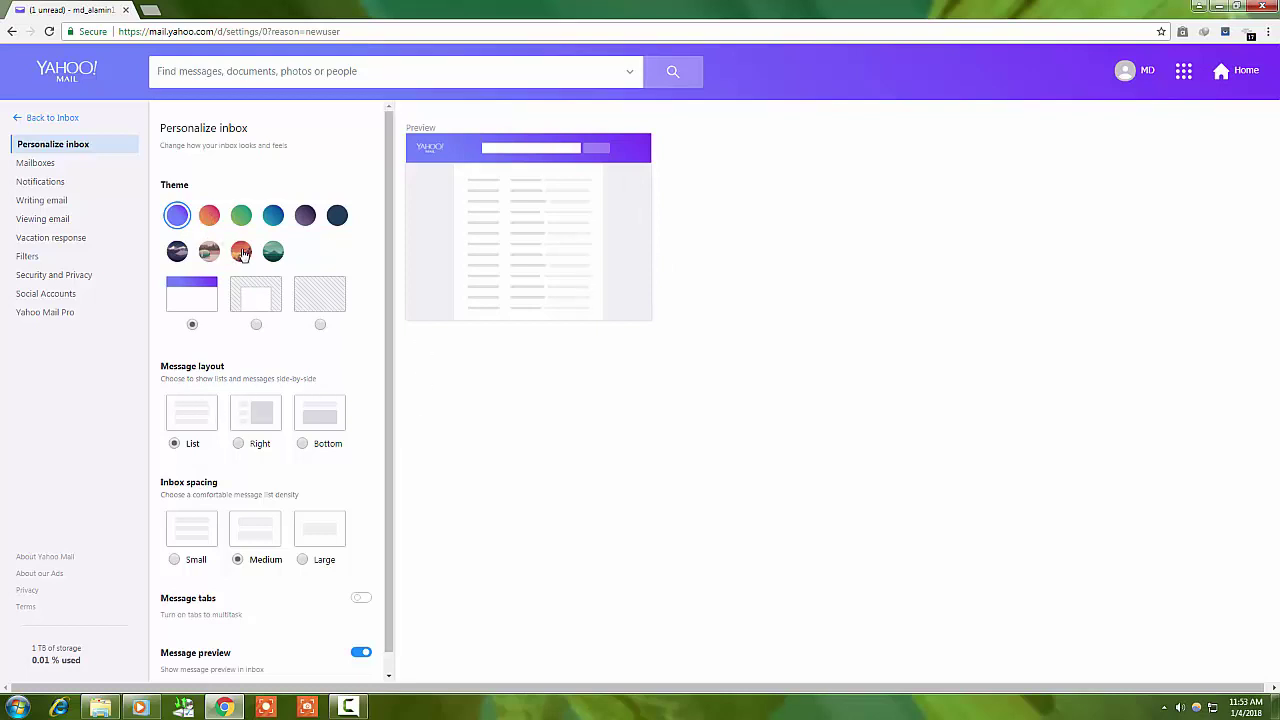
pyautogui.click(243, 253)
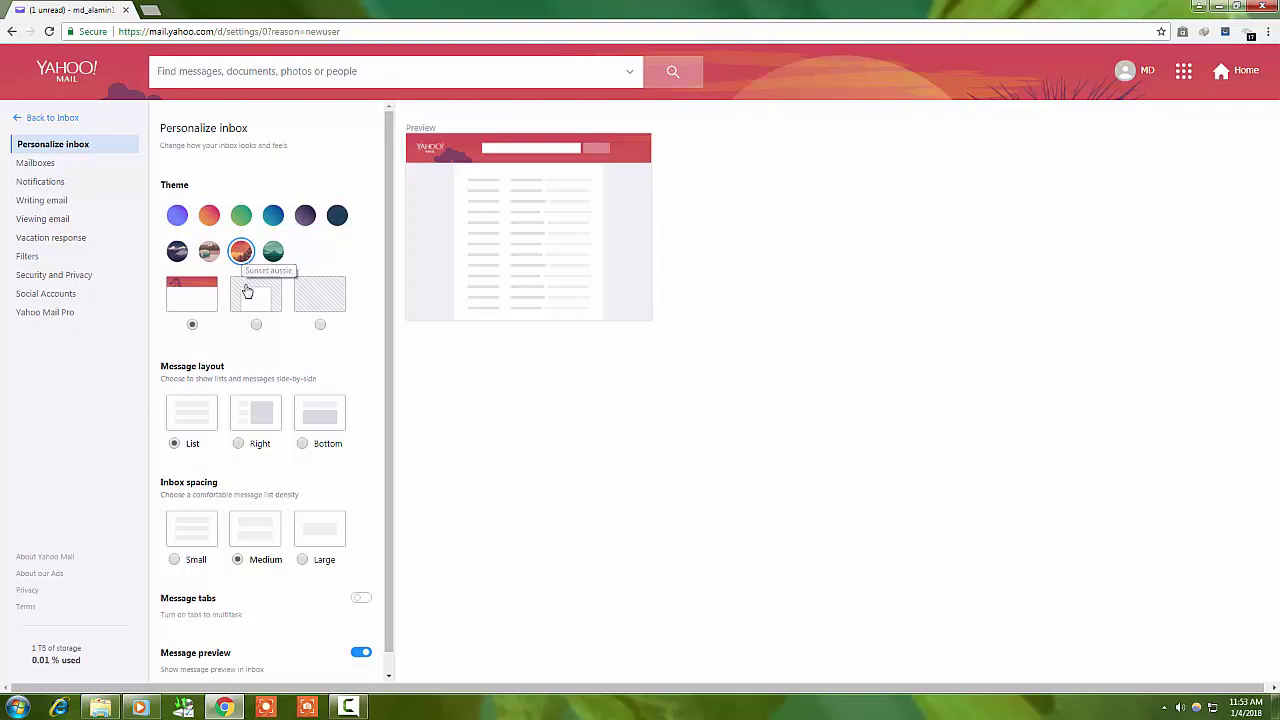
pyautogui.click(257, 327)
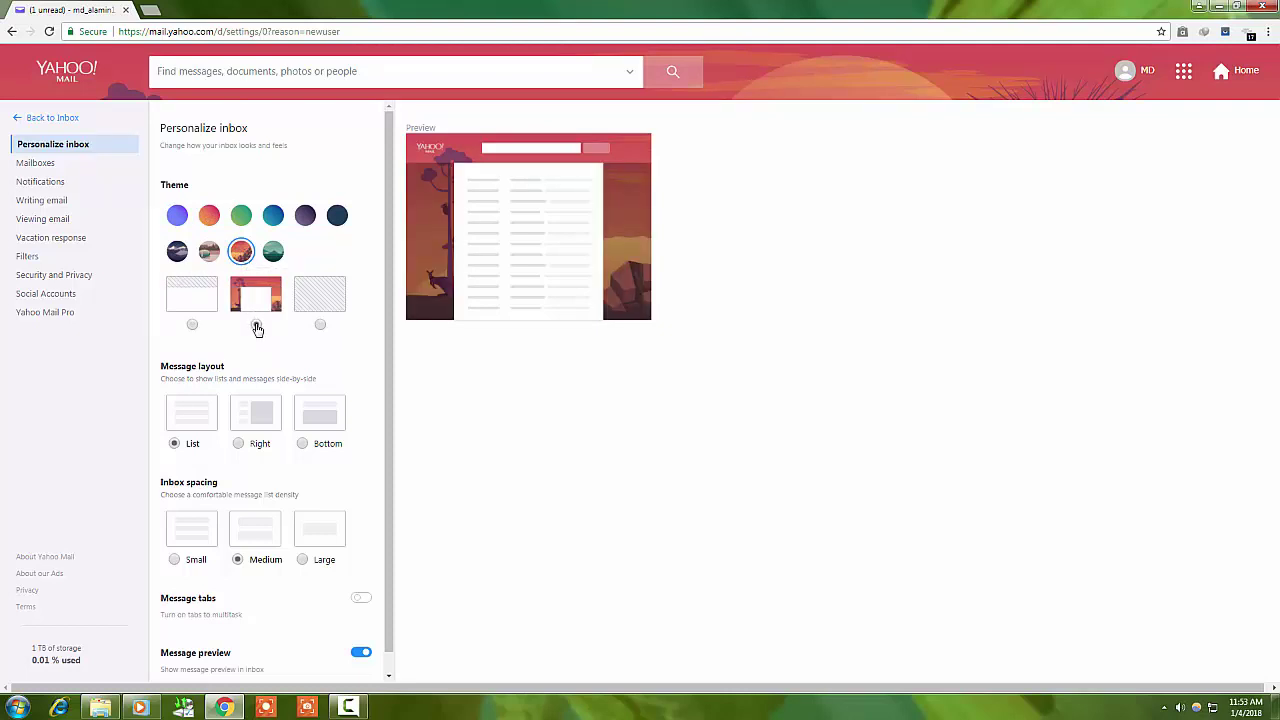
pyautogui.click(236, 443)
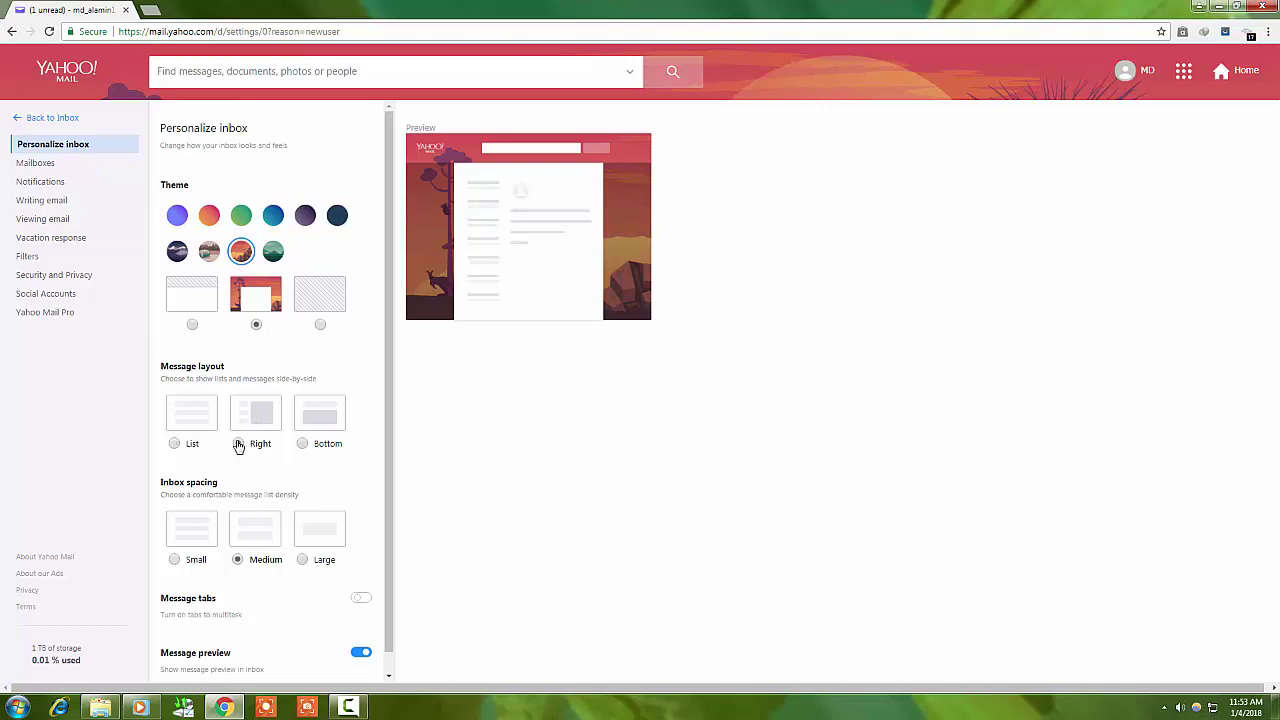
pyautogui.scroll(-1, 280, 495)
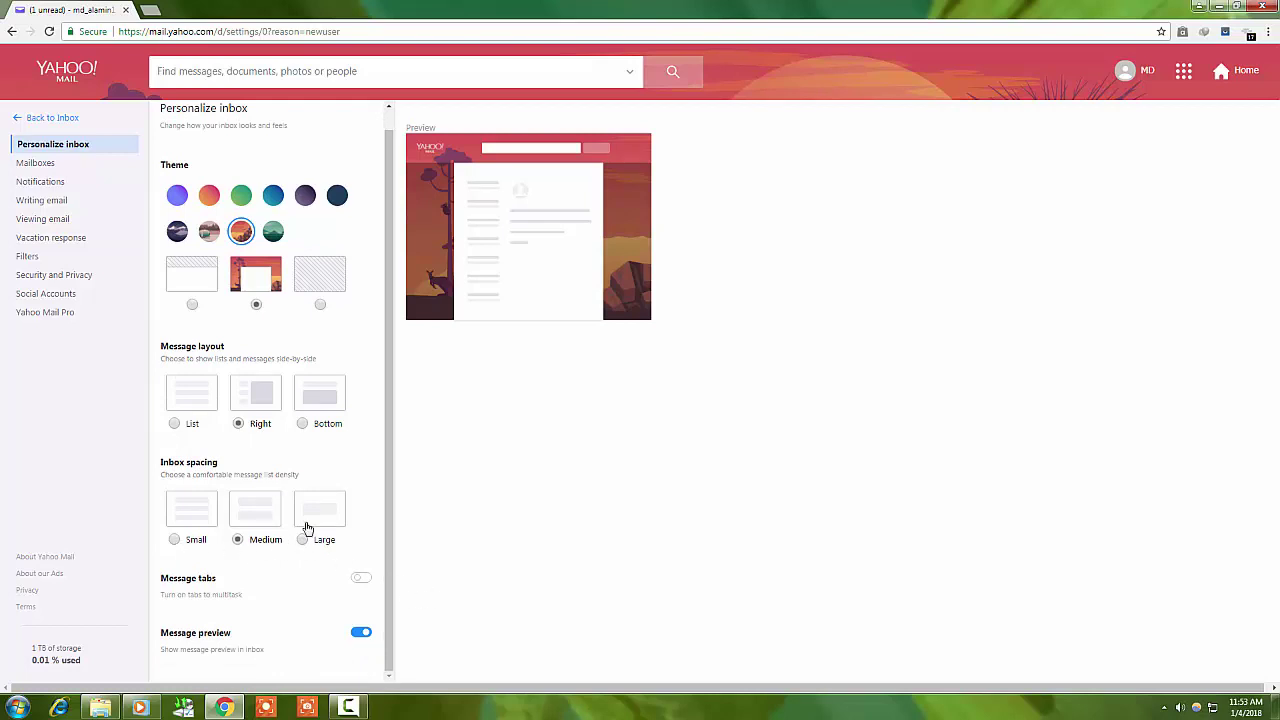
pyautogui.scroll(1, 290, 500)
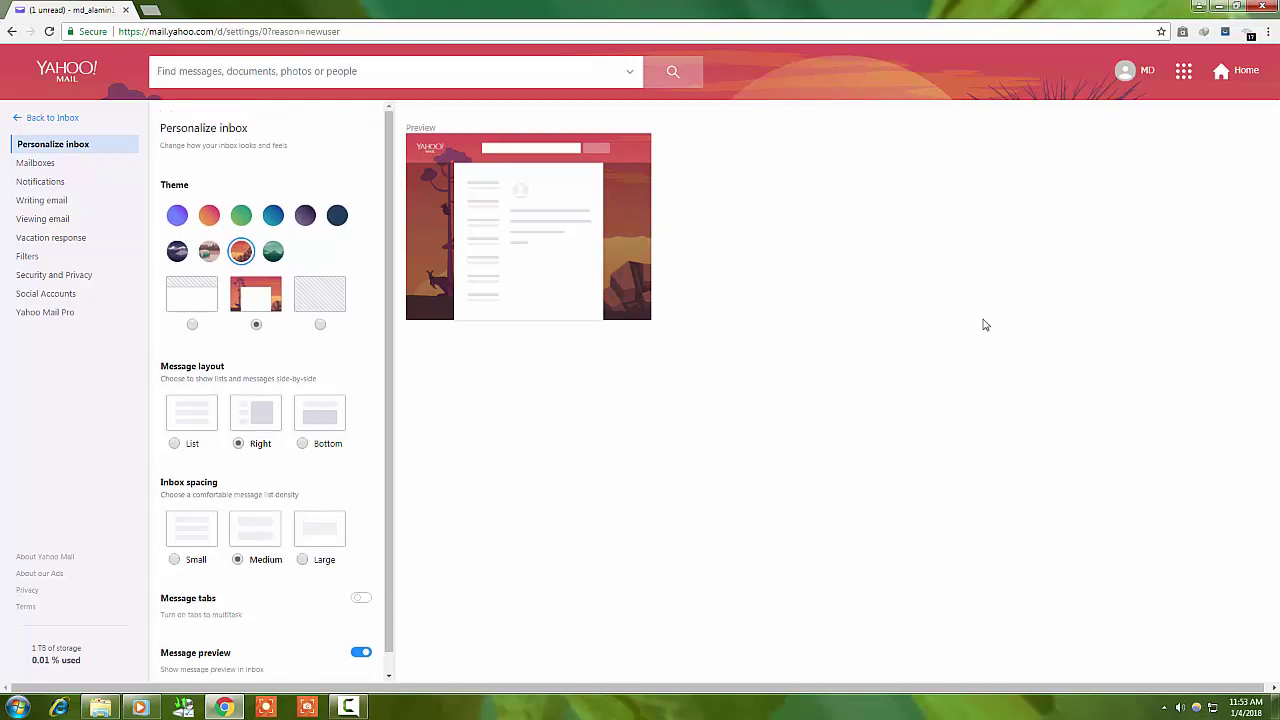
# Step: Open Personal info from the avatar menu and start a profile photo upload in New folder (5)
pyautogui.click(1126, 70)
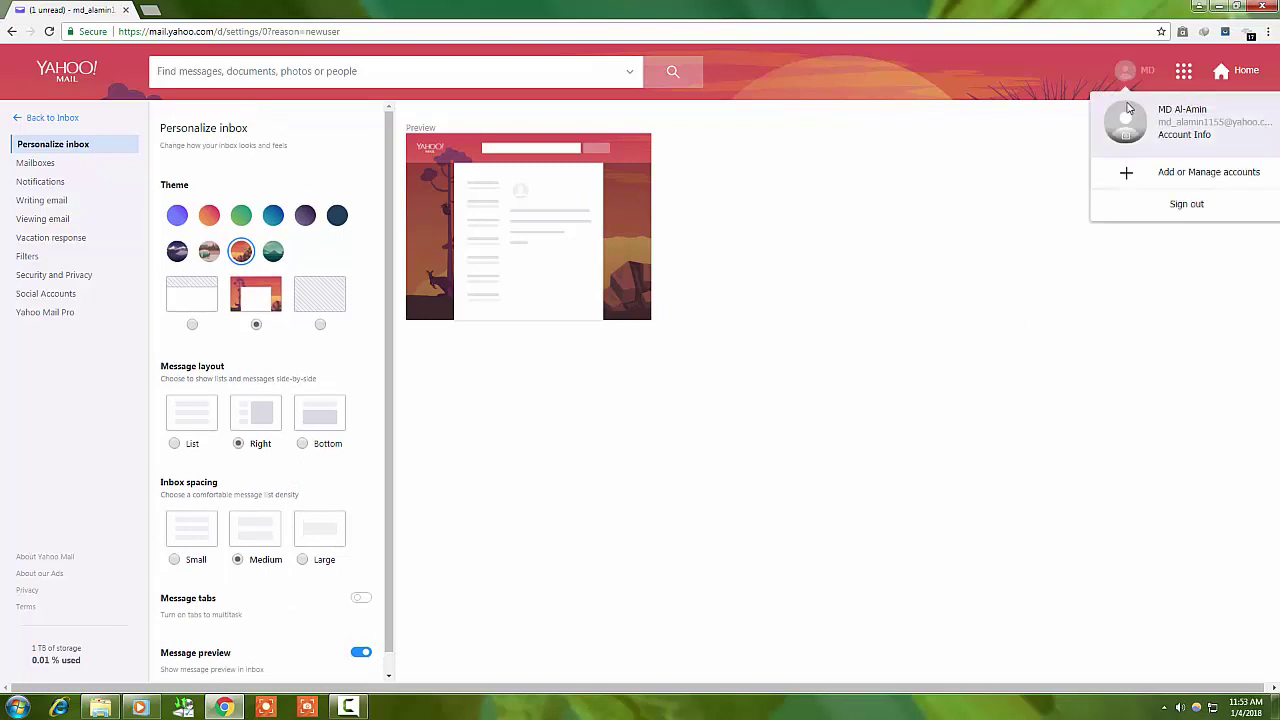
pyautogui.click(1128, 138)
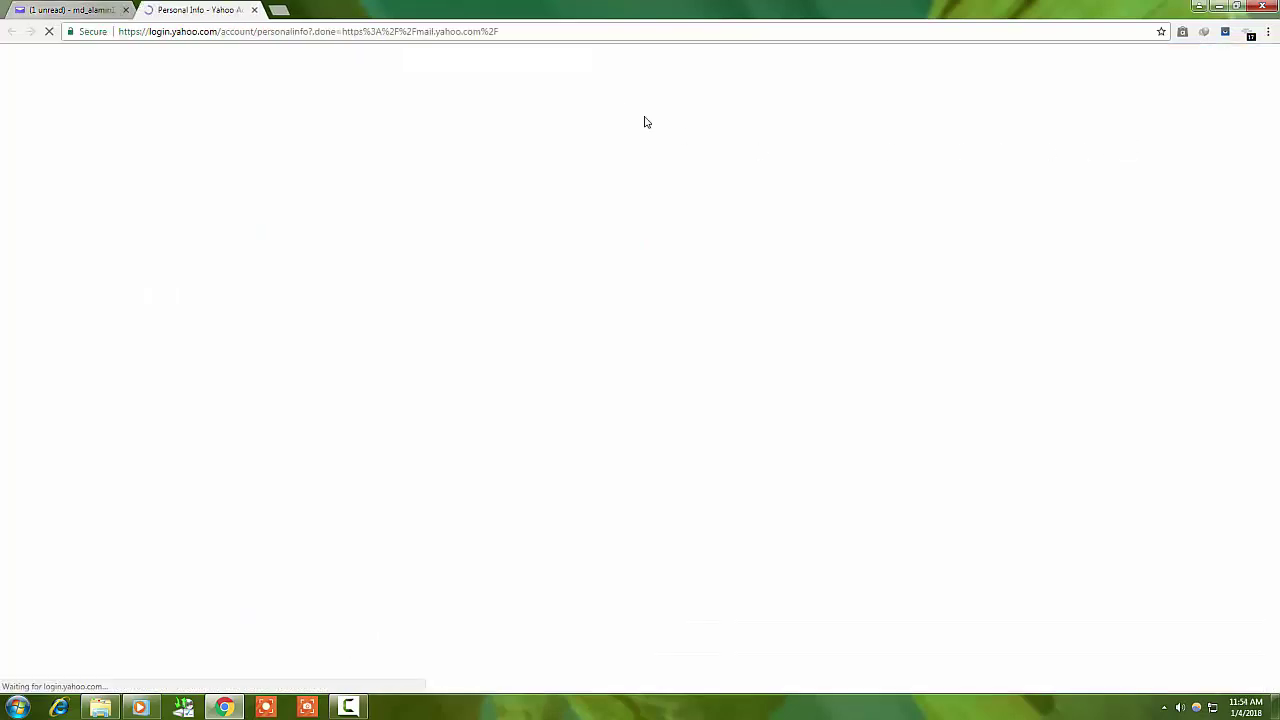
pyautogui.click(720, 269)
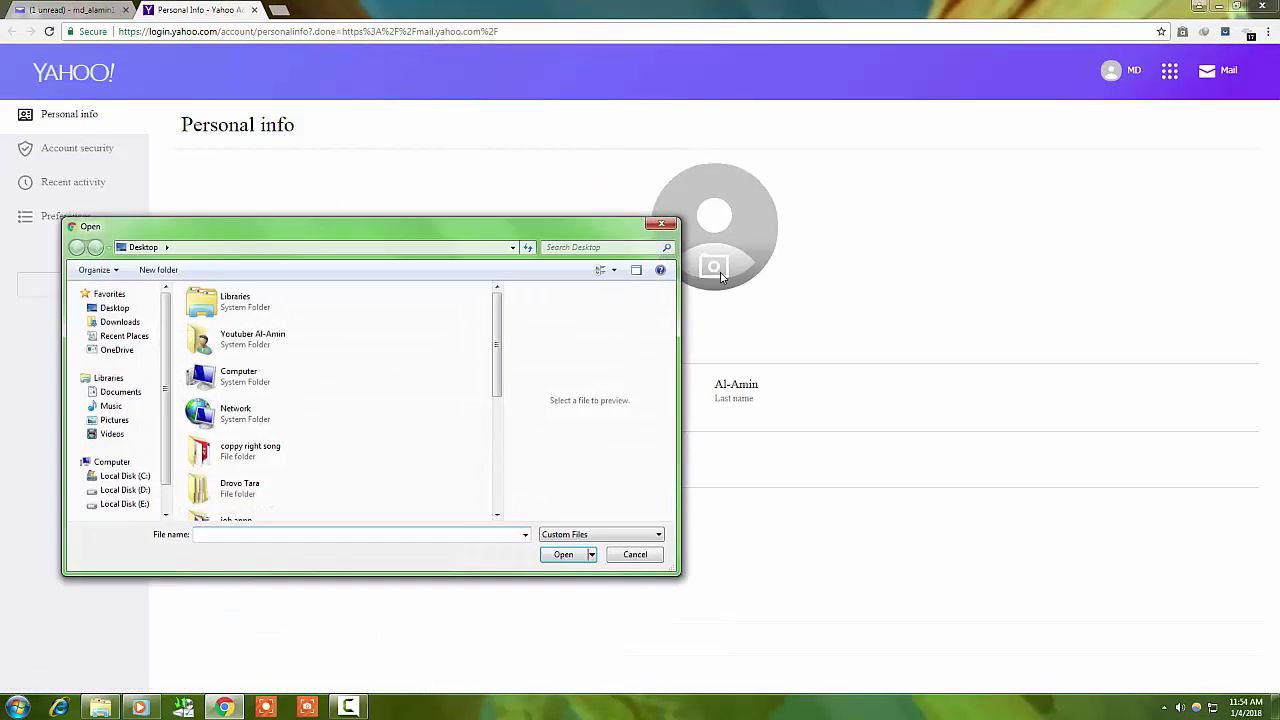
pyautogui.moveTo(495, 340); pyautogui.dragTo(517, 474)
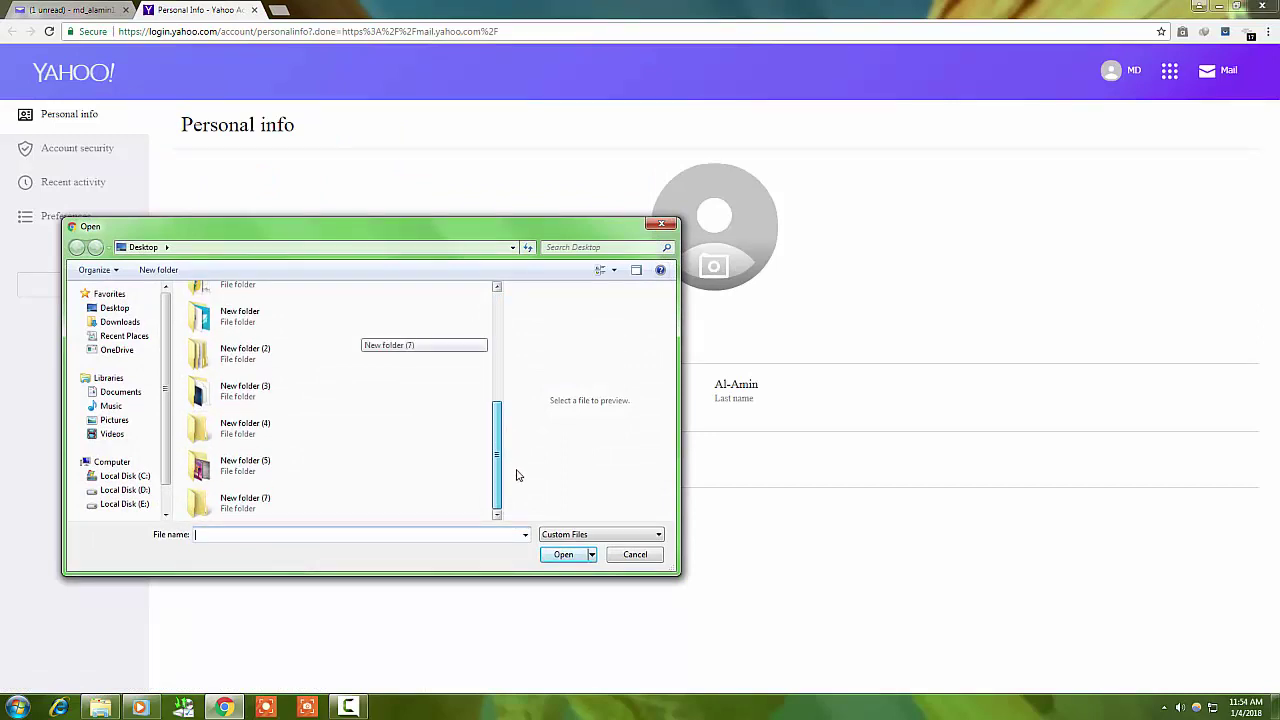
pyautogui.doubleClick(240, 476)
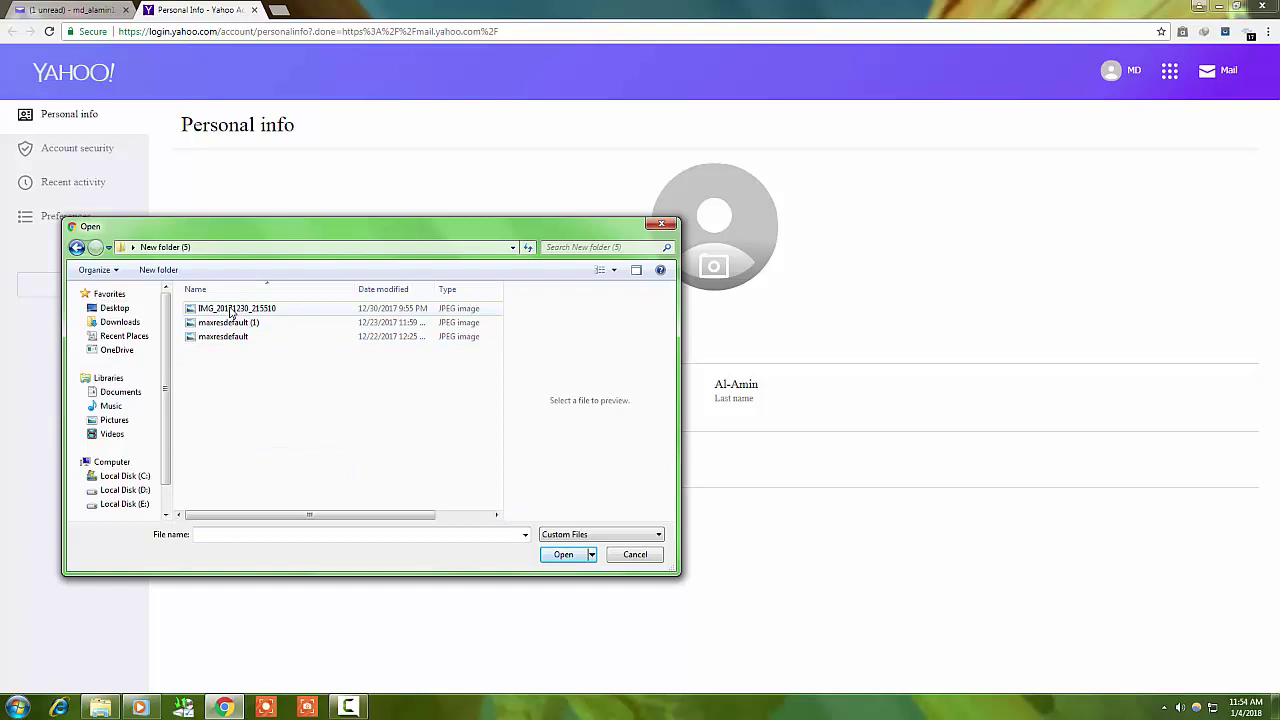
# Step: Switch the file picker to medium icon thumbnails, go back to the Desktop, then close the picker
pyautogui.click(614, 270)
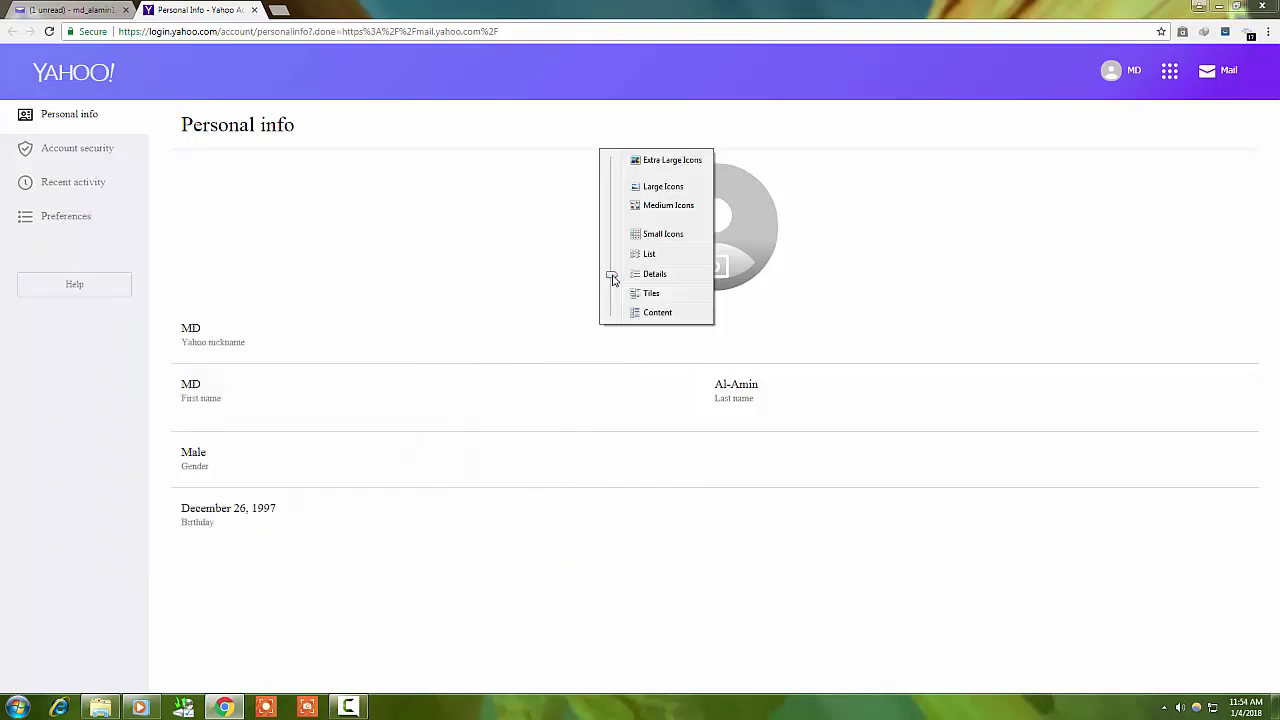
pyautogui.click(613, 275)
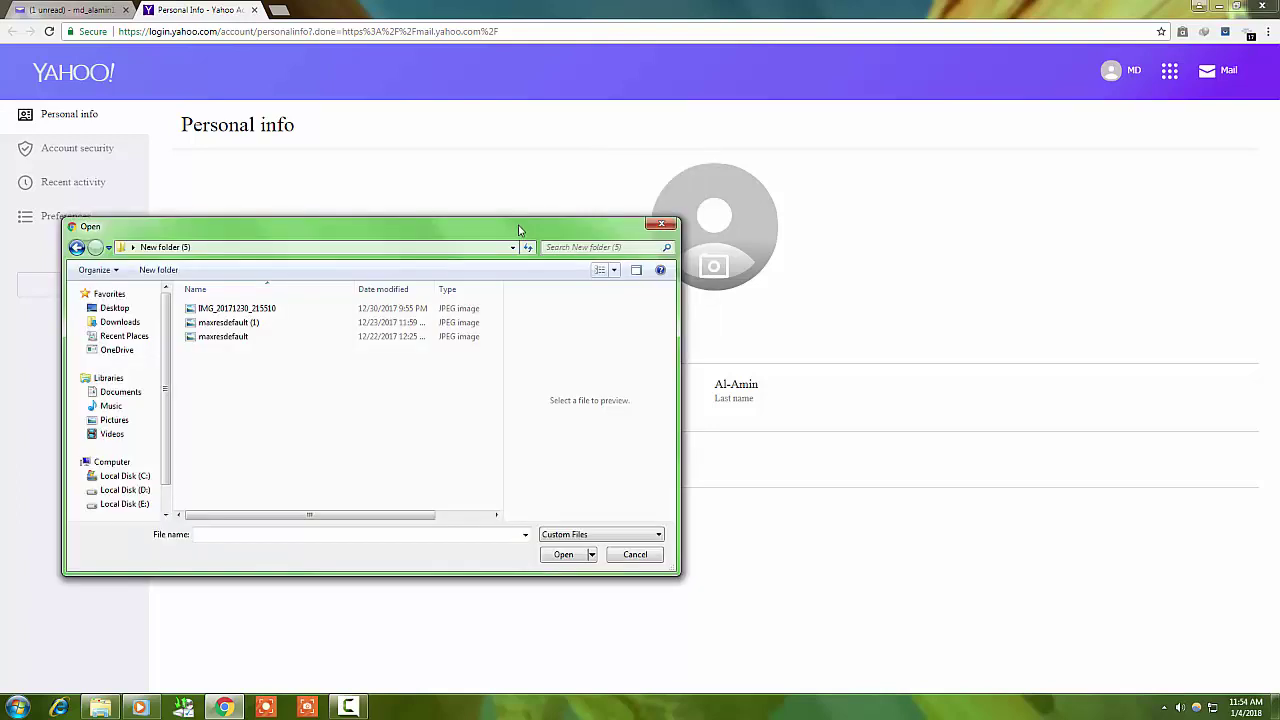
pyautogui.click(610, 270)
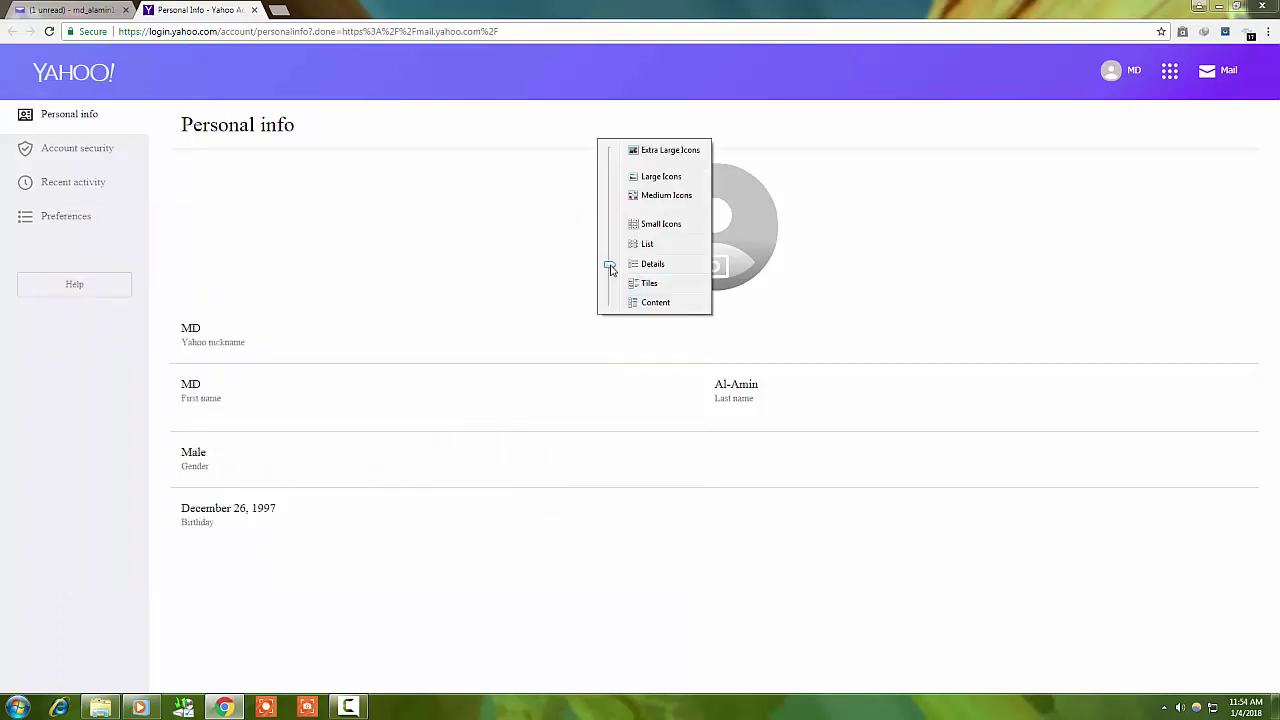
pyautogui.click(632, 198)
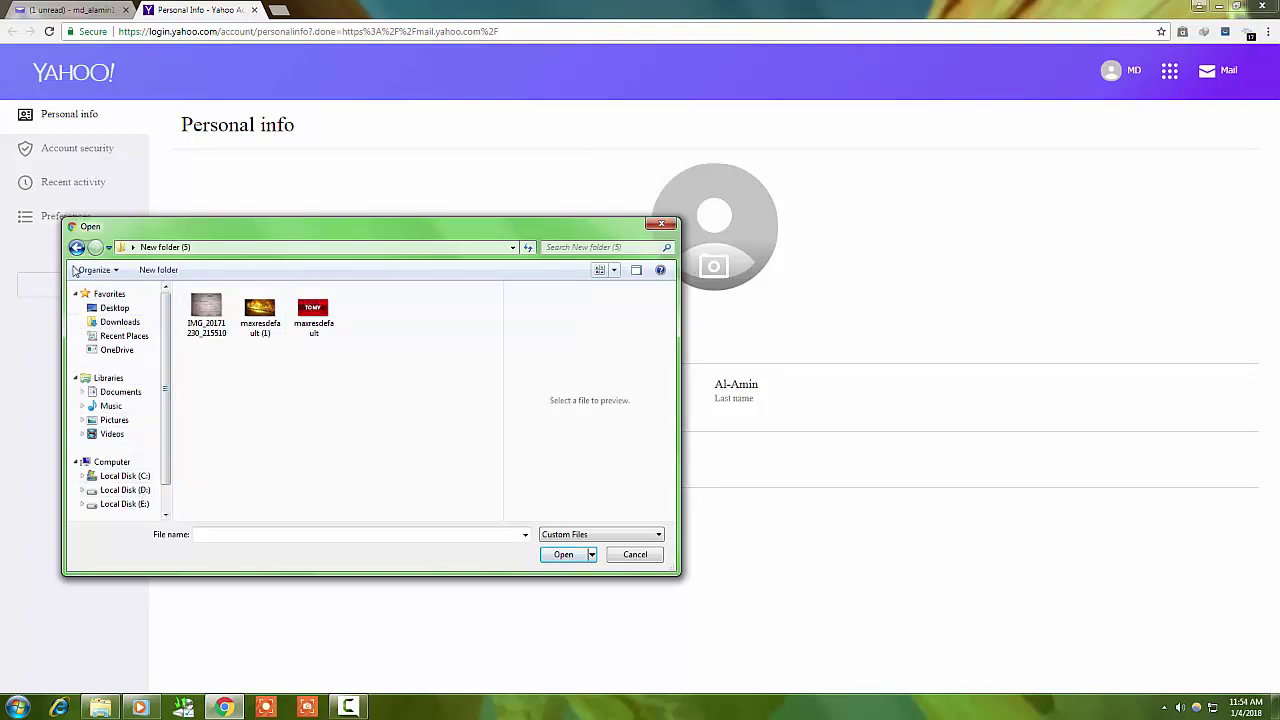
pyautogui.click(76, 247)
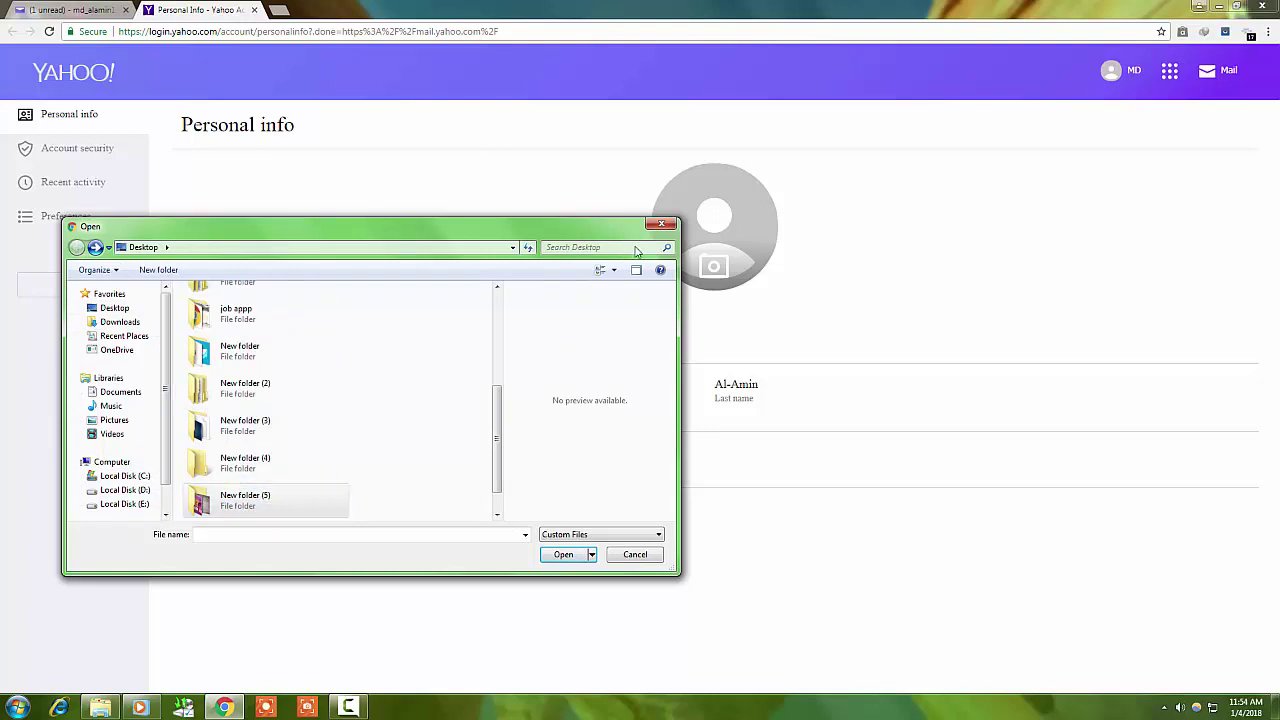
pyautogui.click(231, 709)
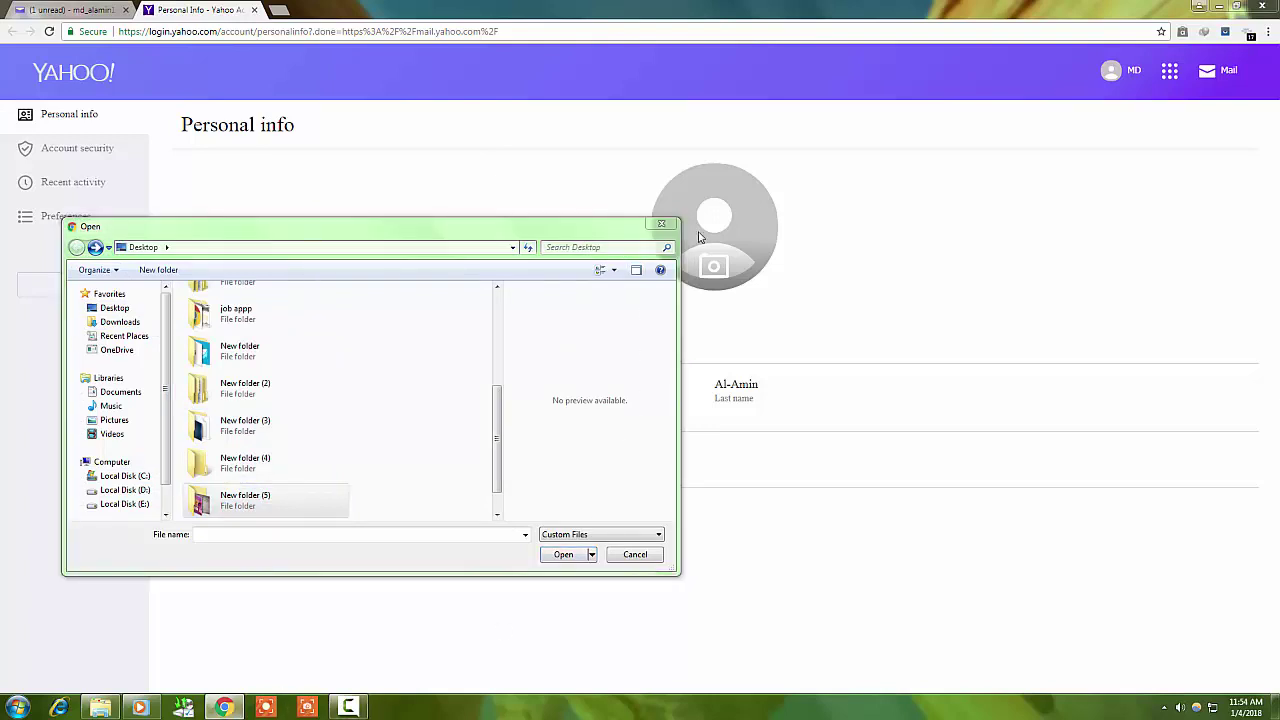
pyautogui.click(664, 225)
pyautogui.click(350, 709)
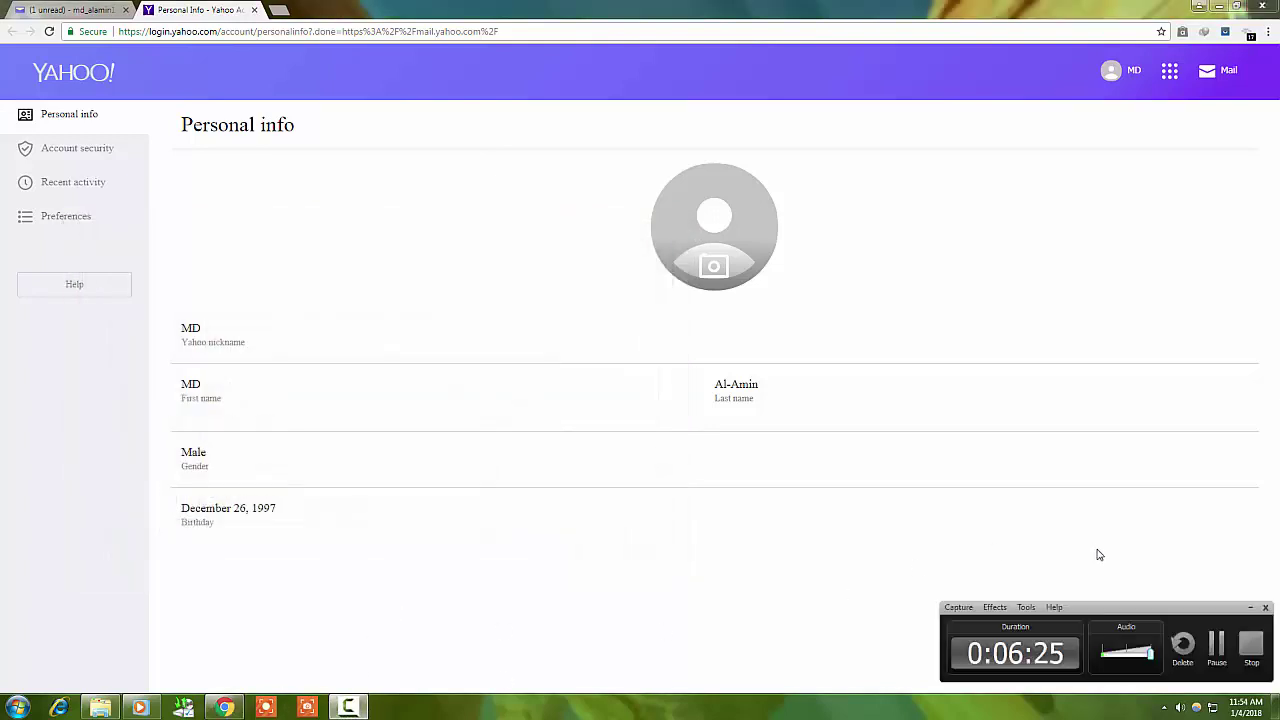
pyautogui.click(1224, 652)
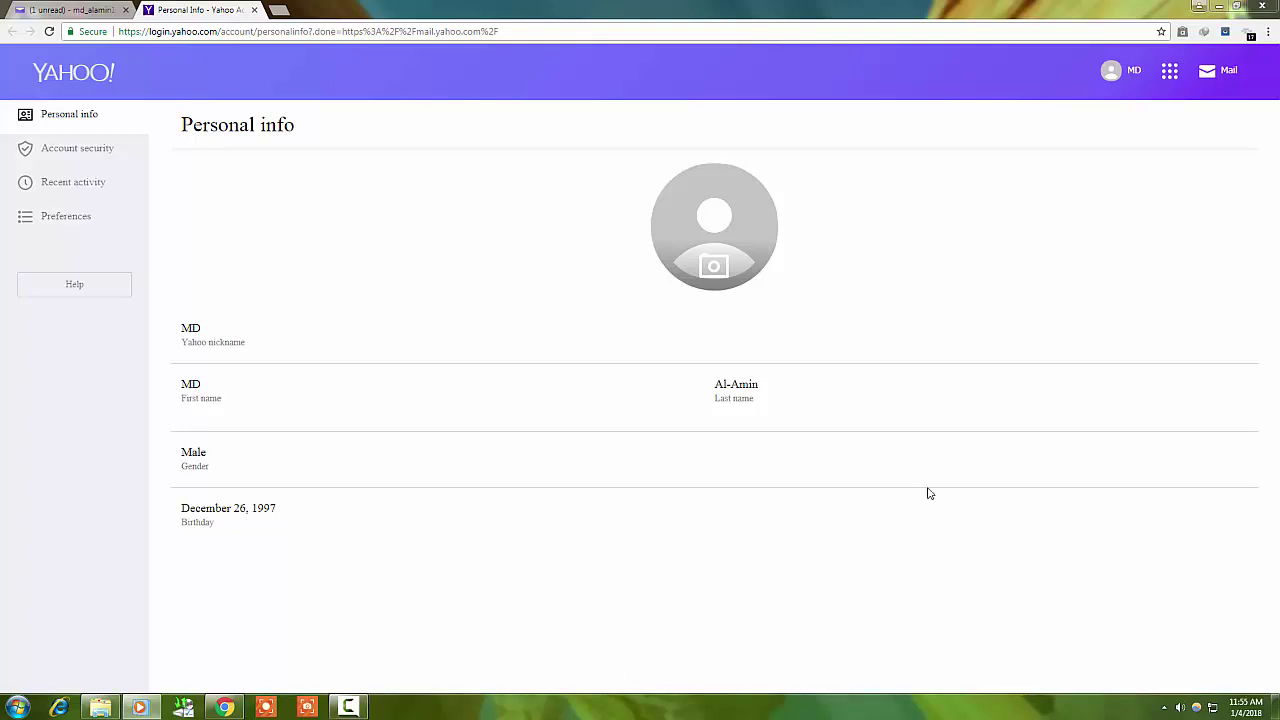
# Step: Reopen the photo picker and upload the portrait JPEG from the Desktop
pyautogui.click(716, 265)
pyautogui.click(114, 308)
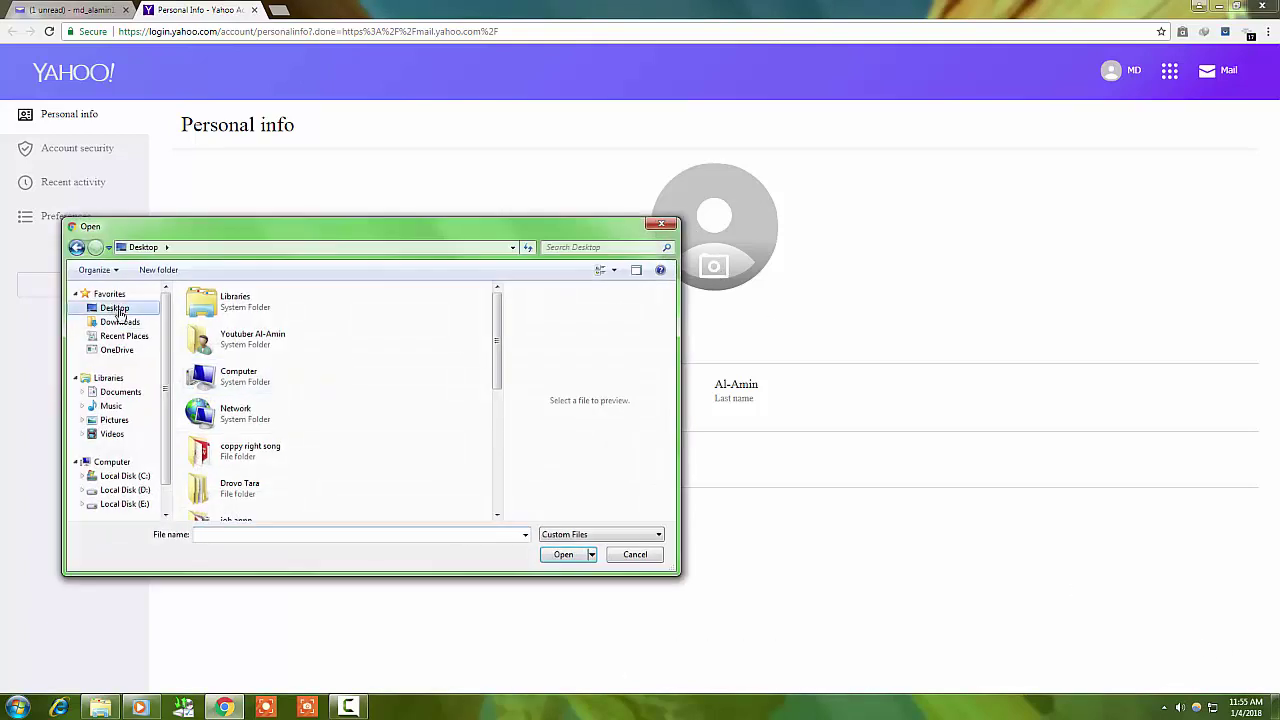
pyautogui.moveTo(499, 338); pyautogui.dragTo(497, 462)
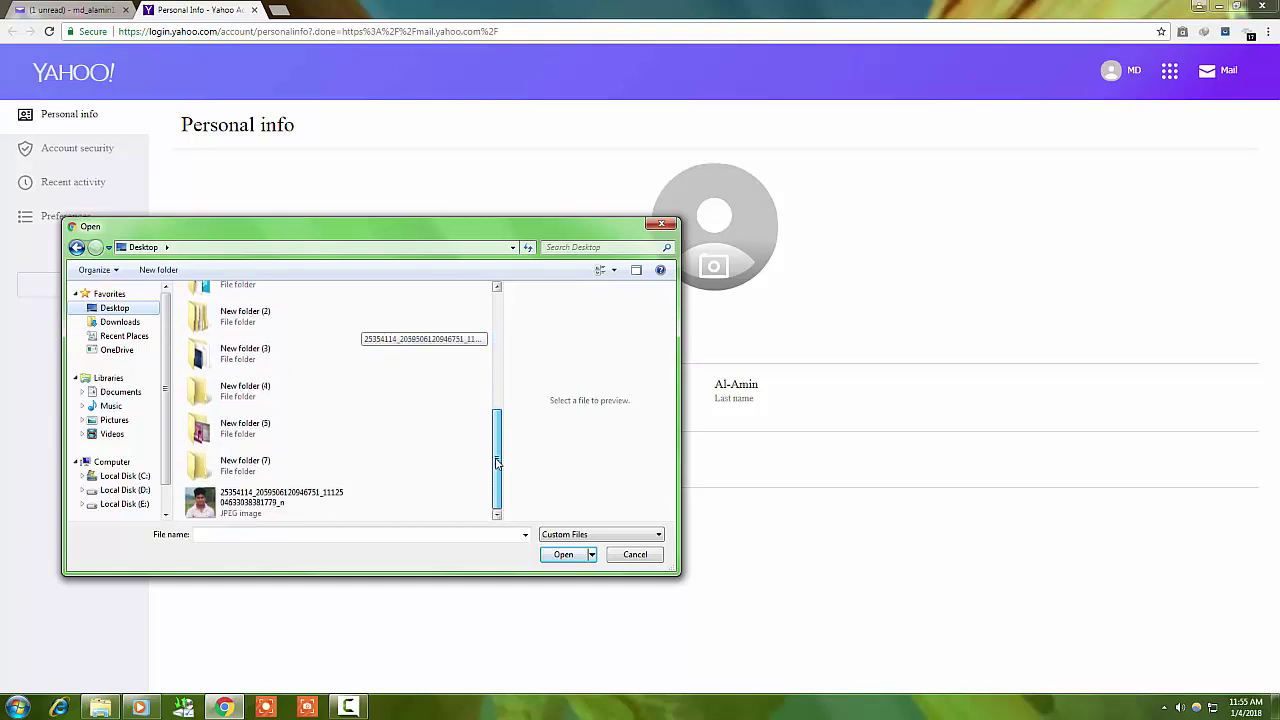
pyautogui.click(445, 500)
pyautogui.click(568, 555)
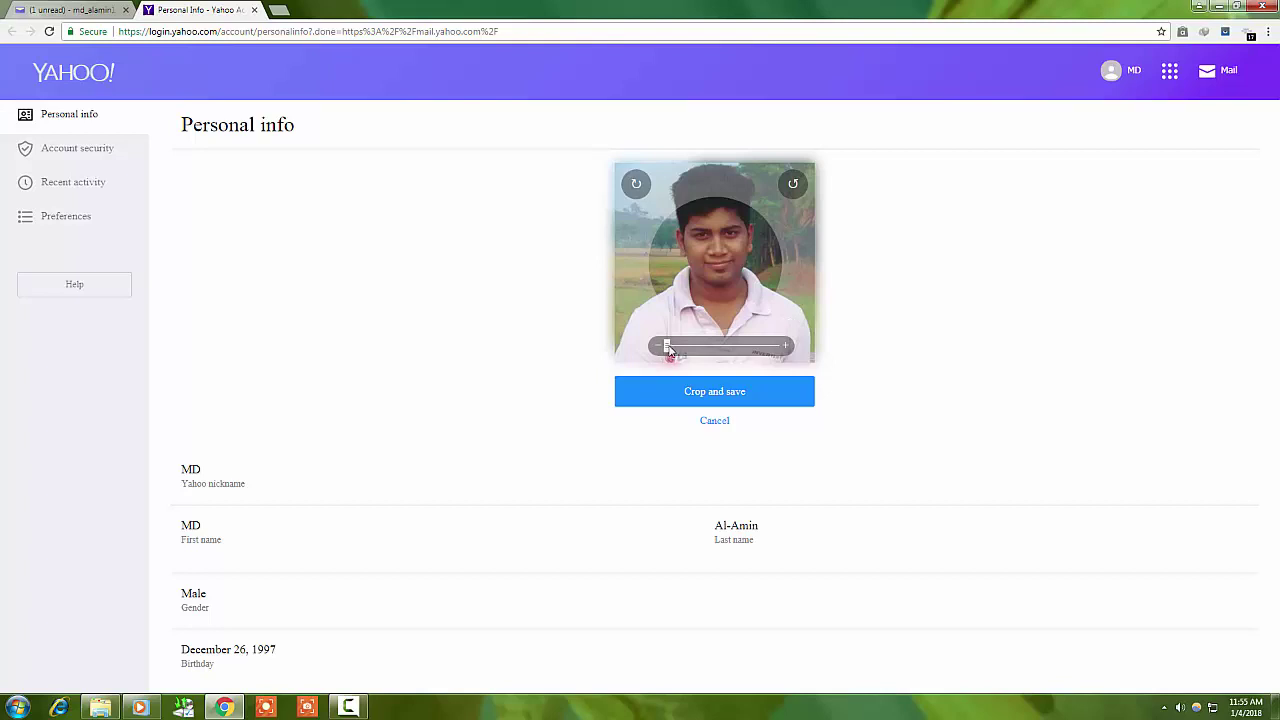
# Step: Zoom and shift the photo so the face fills the circular crop, then save it
pyautogui.moveTo(686, 346); pyautogui.dragTo(631, 349)
pyautogui.moveTo(719, 256); pyautogui.dragTo(718, 288)
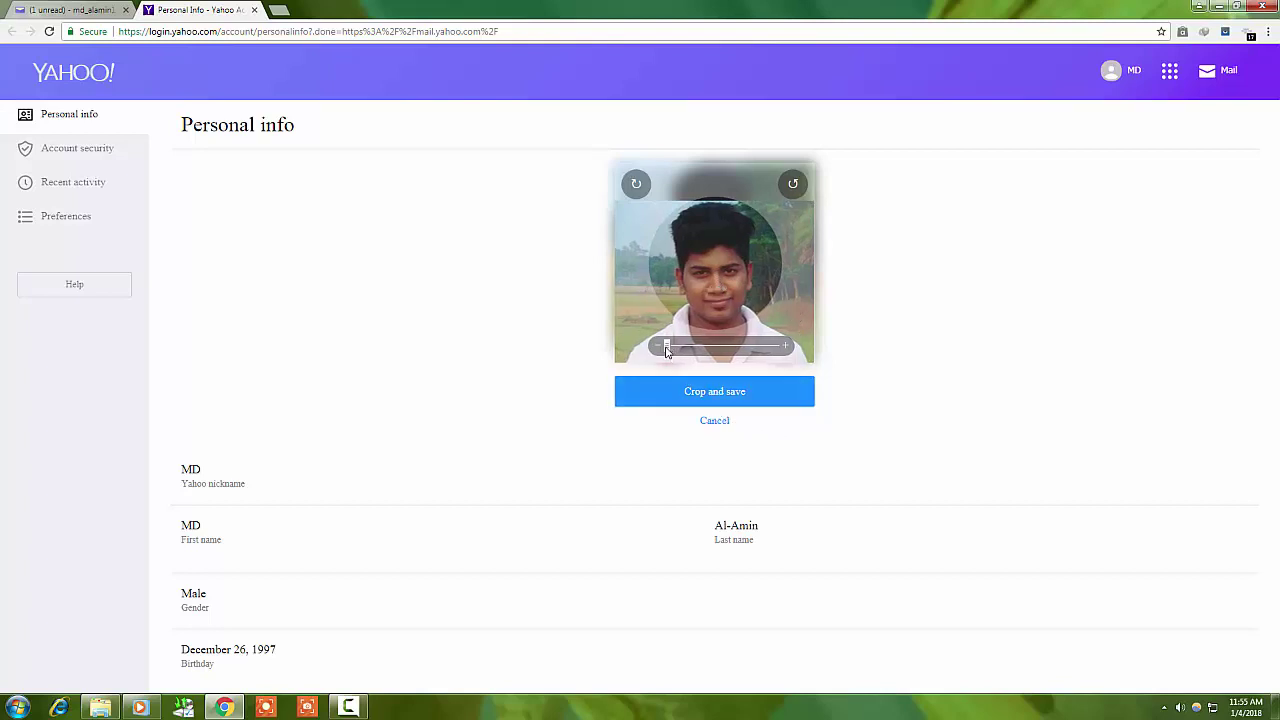
pyautogui.moveTo(667, 350)
pyautogui.mouseDown()
pyautogui.moveTo(680, 343)
pyautogui.moveTo(664, 346)
pyautogui.mouseUp()
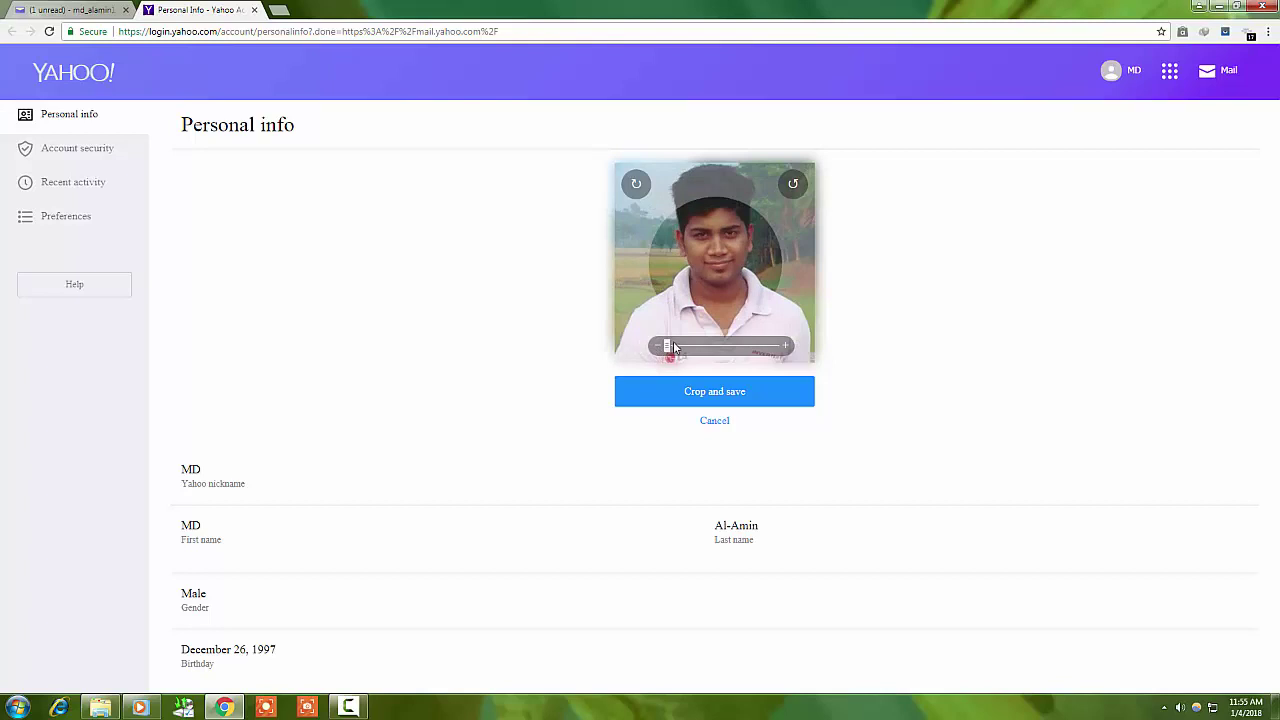
pyautogui.moveTo(717, 249); pyautogui.dragTo(720, 284)
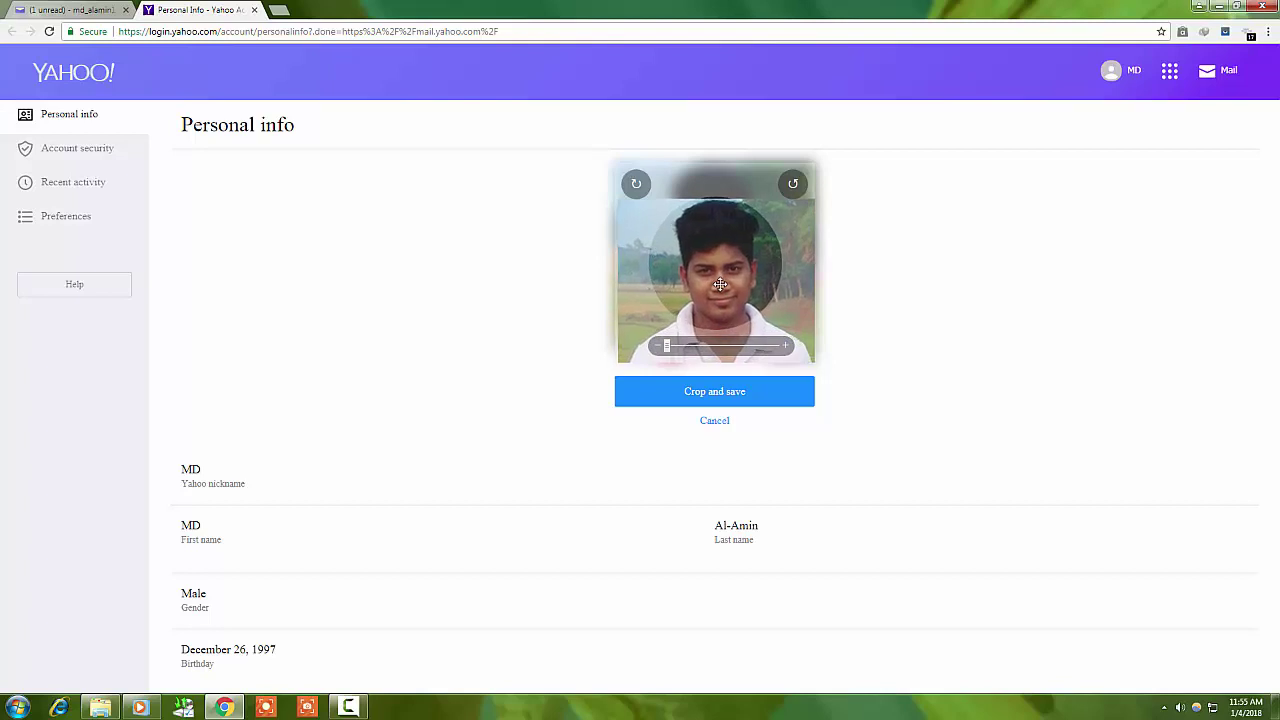
pyautogui.click(726, 395)
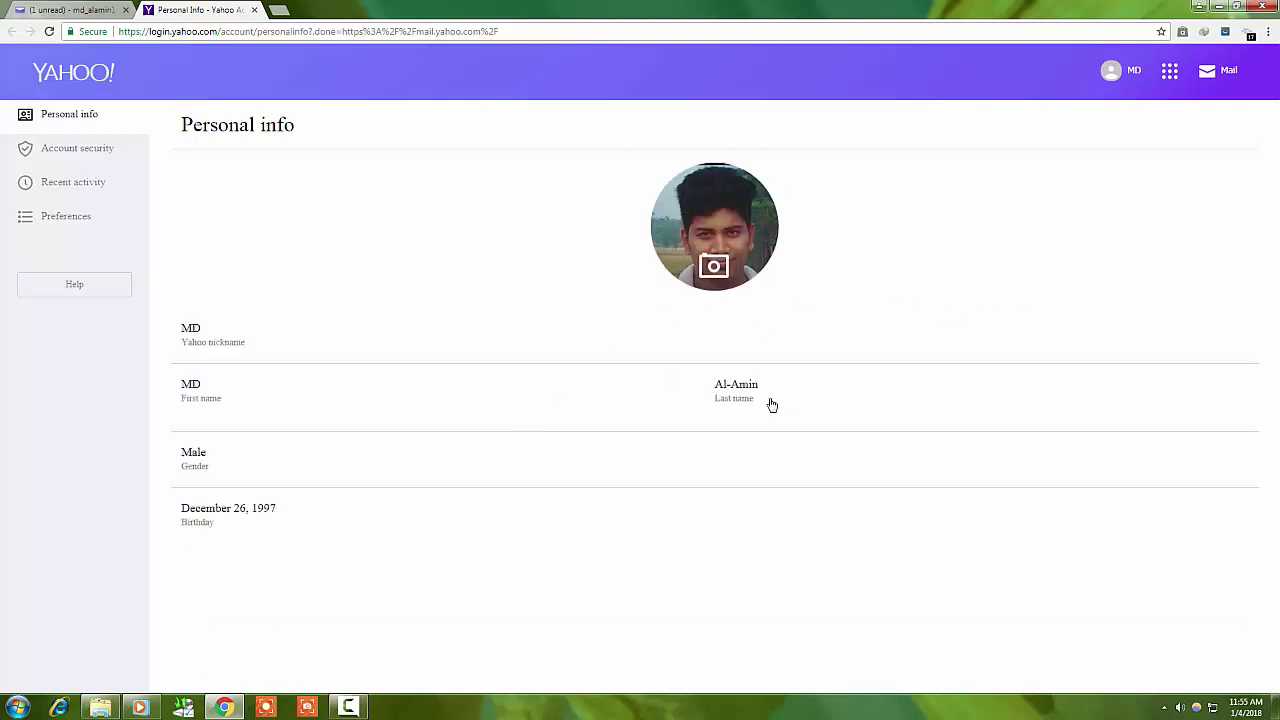
# Step: Review the current Chrome session's details under Recent activity on the security page
pyautogui.click(83, 153)
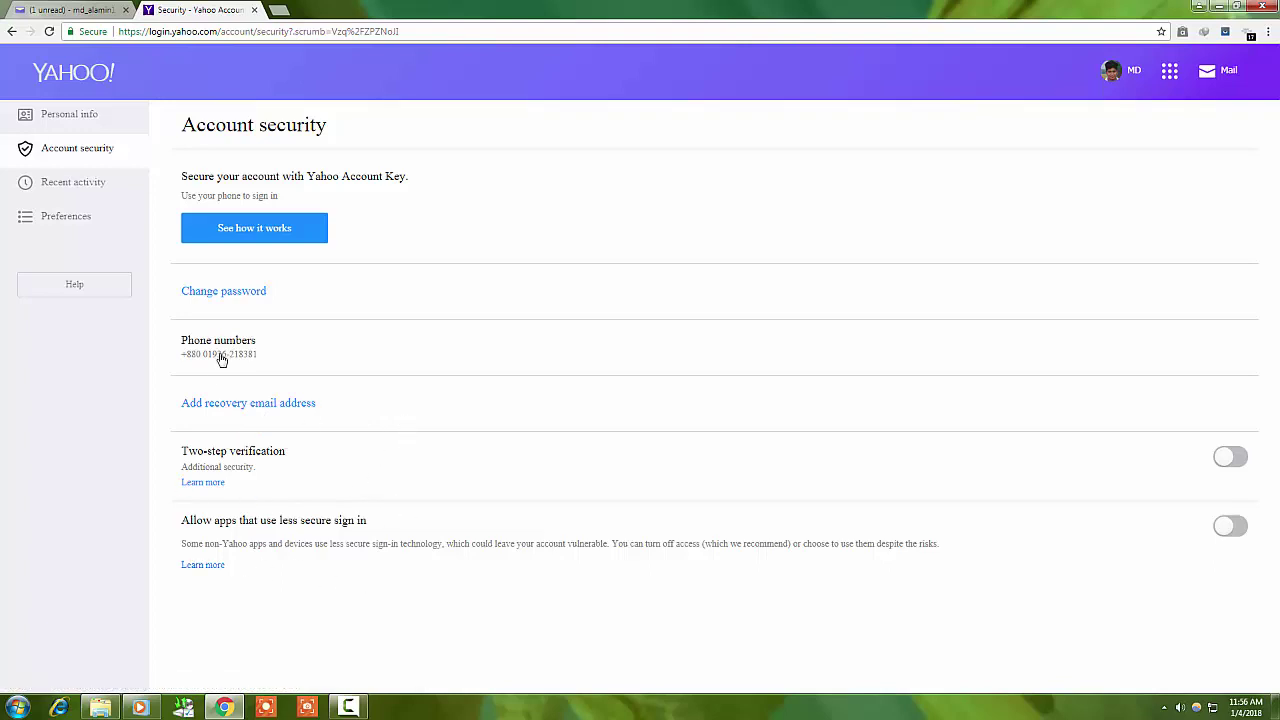
pyautogui.click(80, 183)
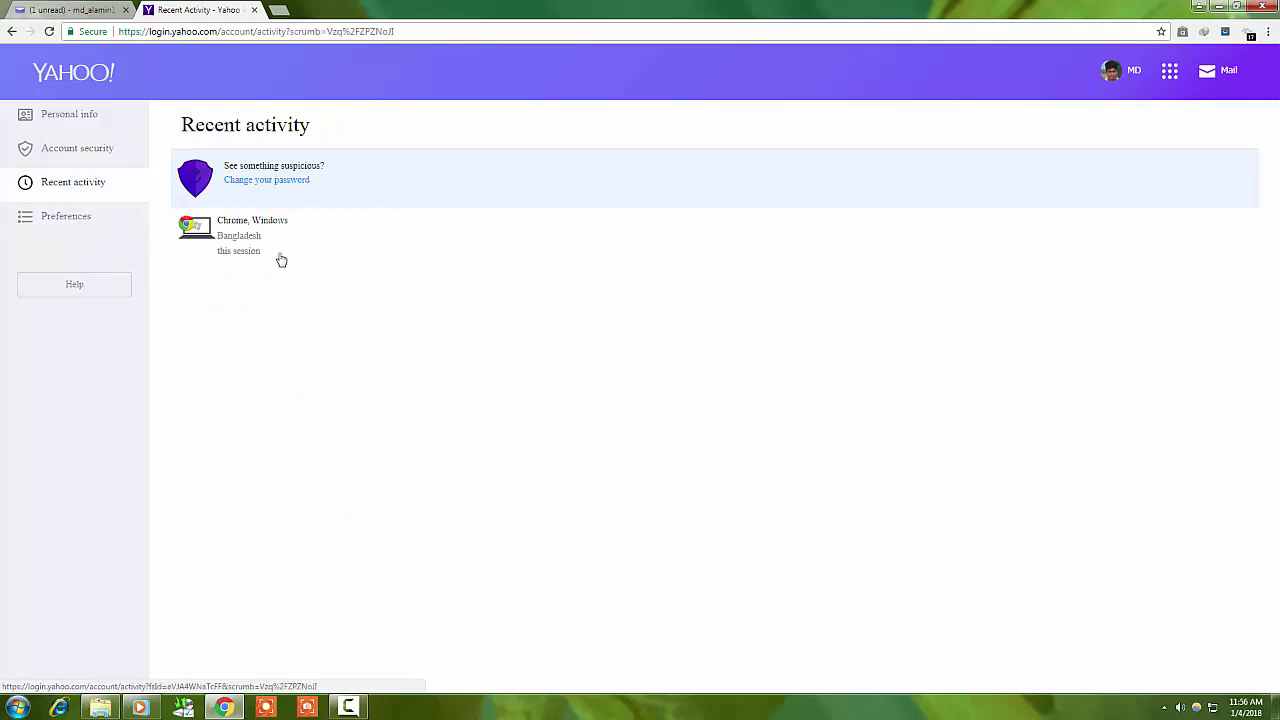
pyautogui.click(235, 246)
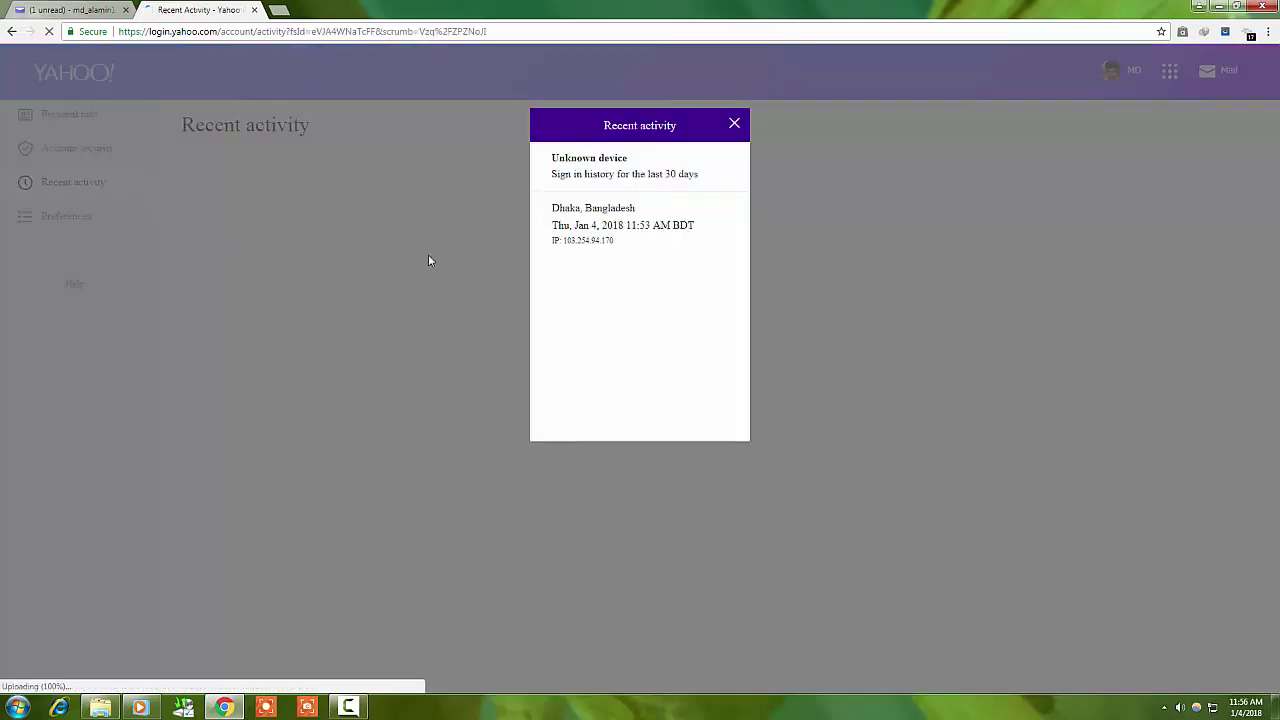
pyautogui.click(734, 124)
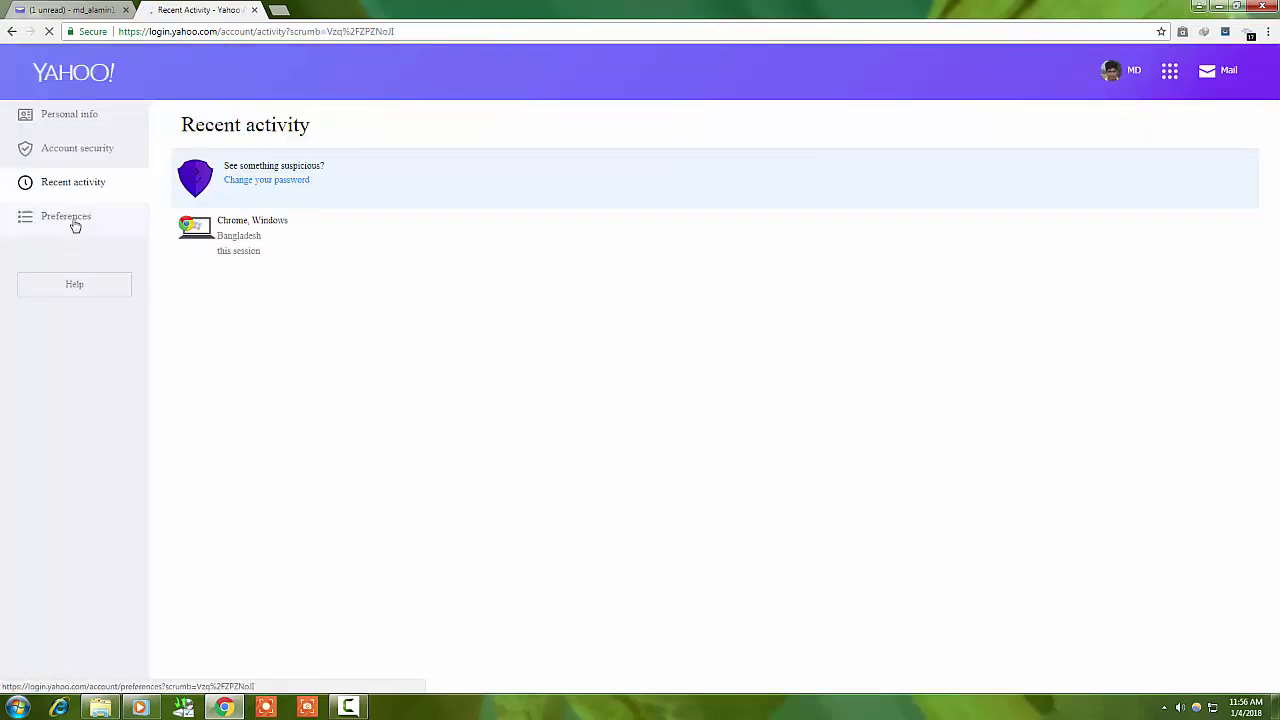
# Step: Start a new favourite location in Preferences and search for 744
pyautogui.click(75, 219)
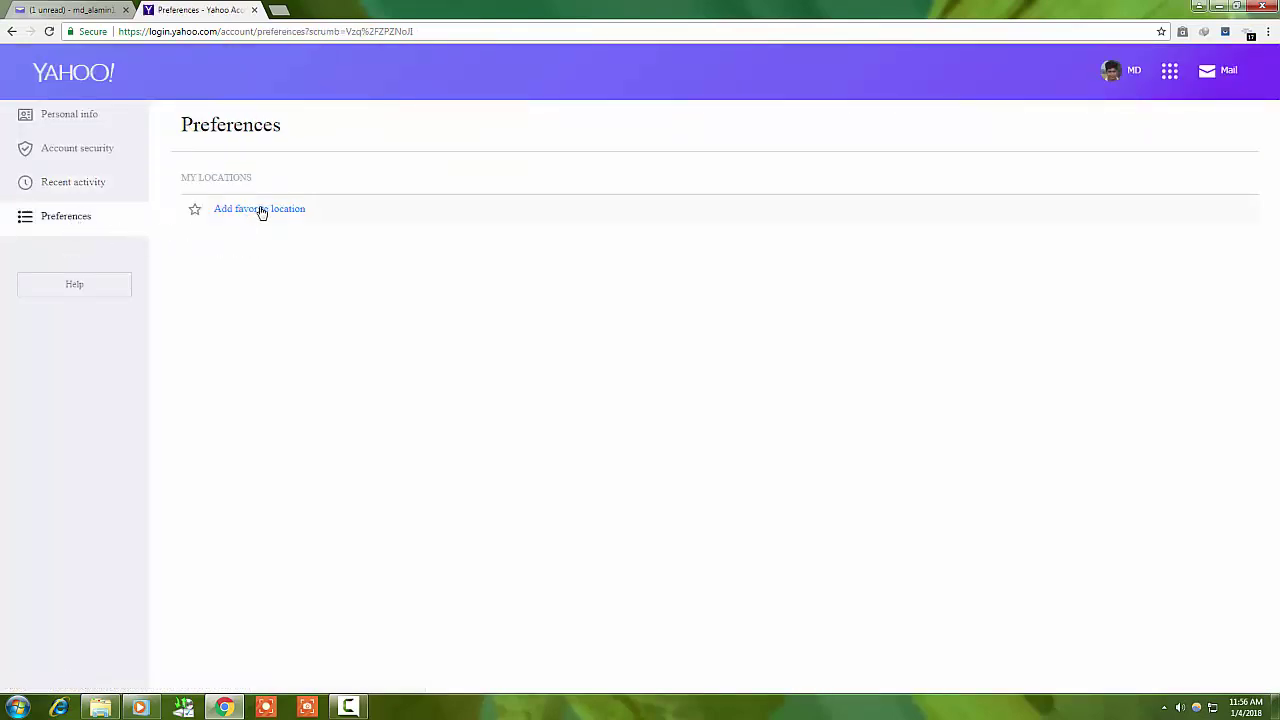
pyautogui.click(260, 209)
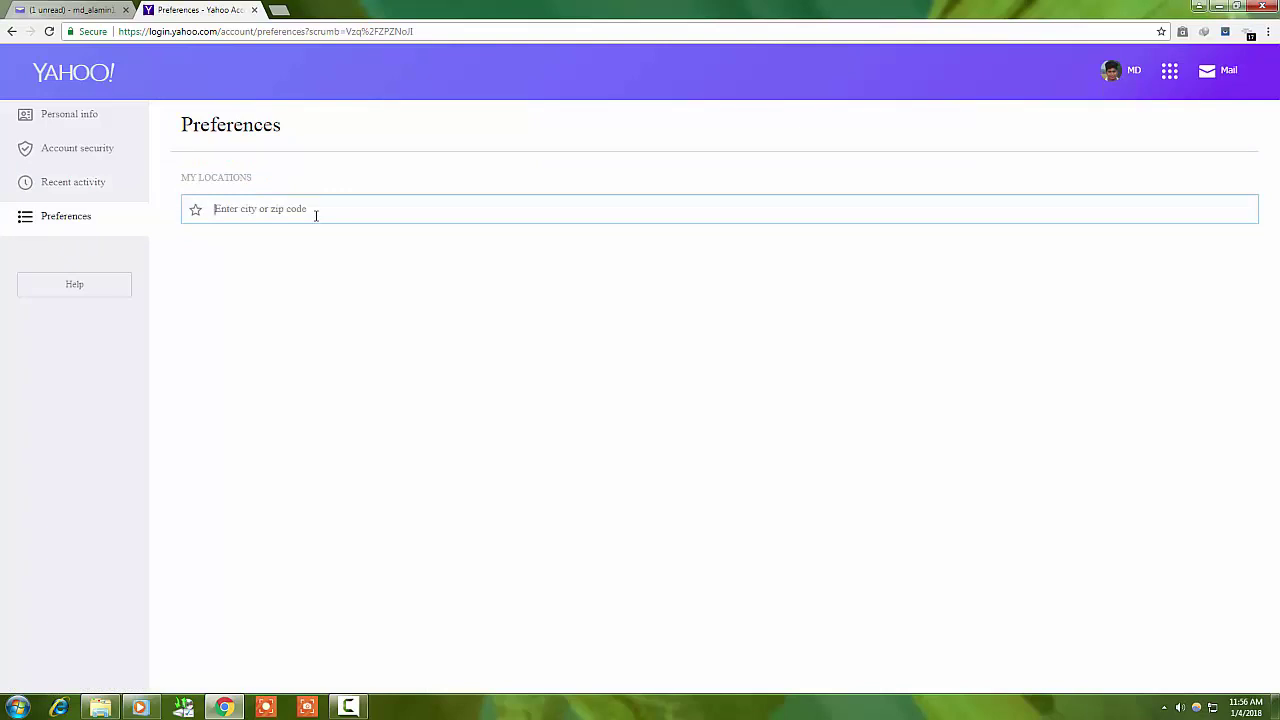
pyautogui.write('744')
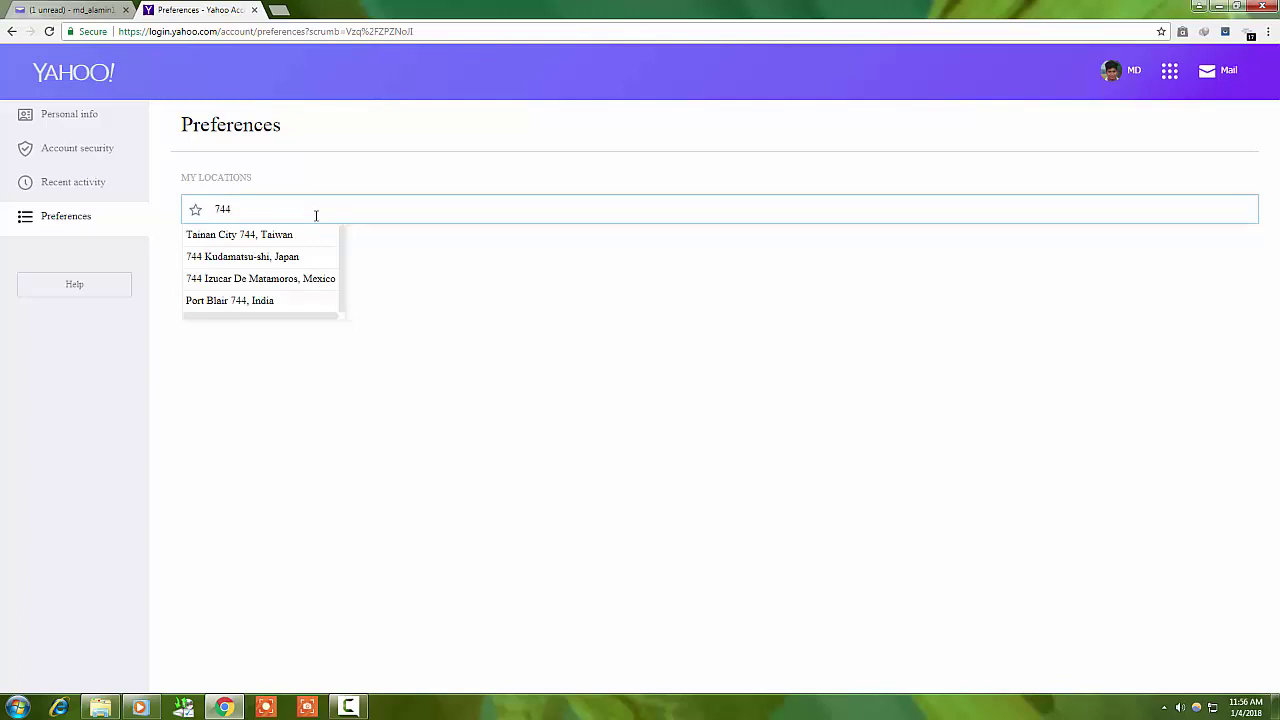
# Step: Change the location search to 1744, then to 'Gazipur sreepur, Satkhamair'
pyautogui.press('BackSpace')
pyautogui.press('BackSpace')
pyautogui.press('BackSpace')
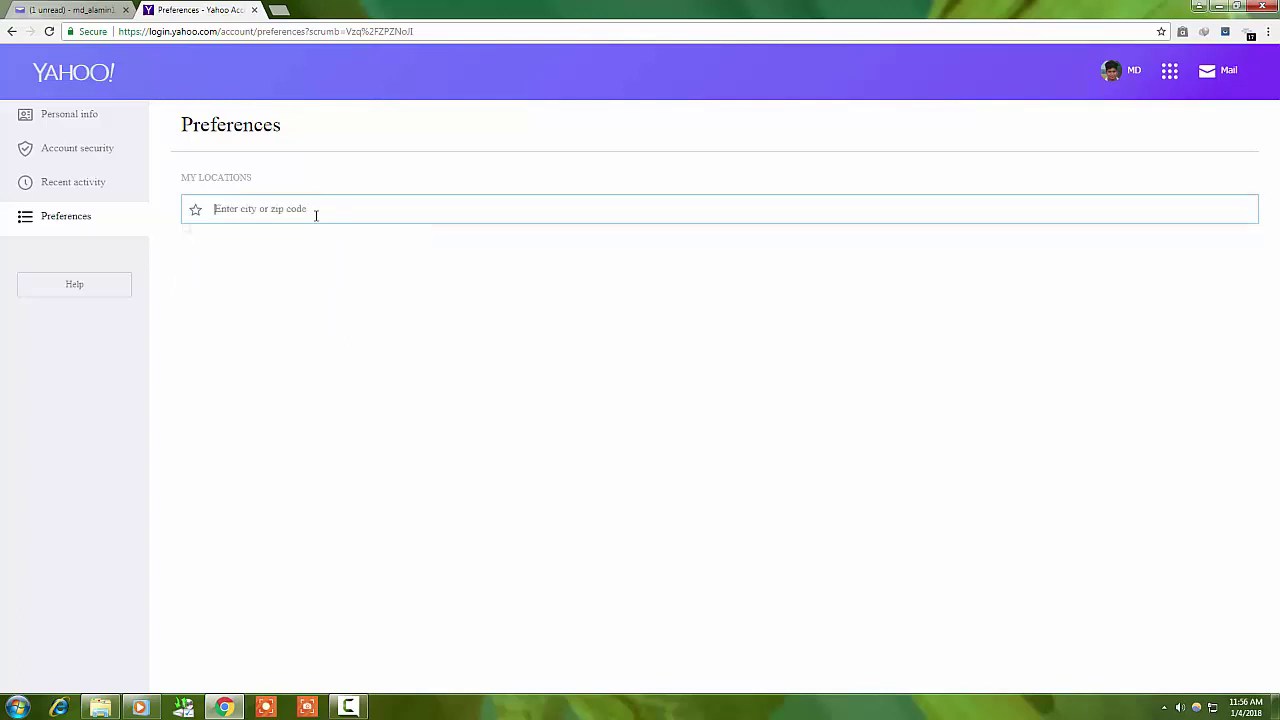
pyautogui.write('1744')
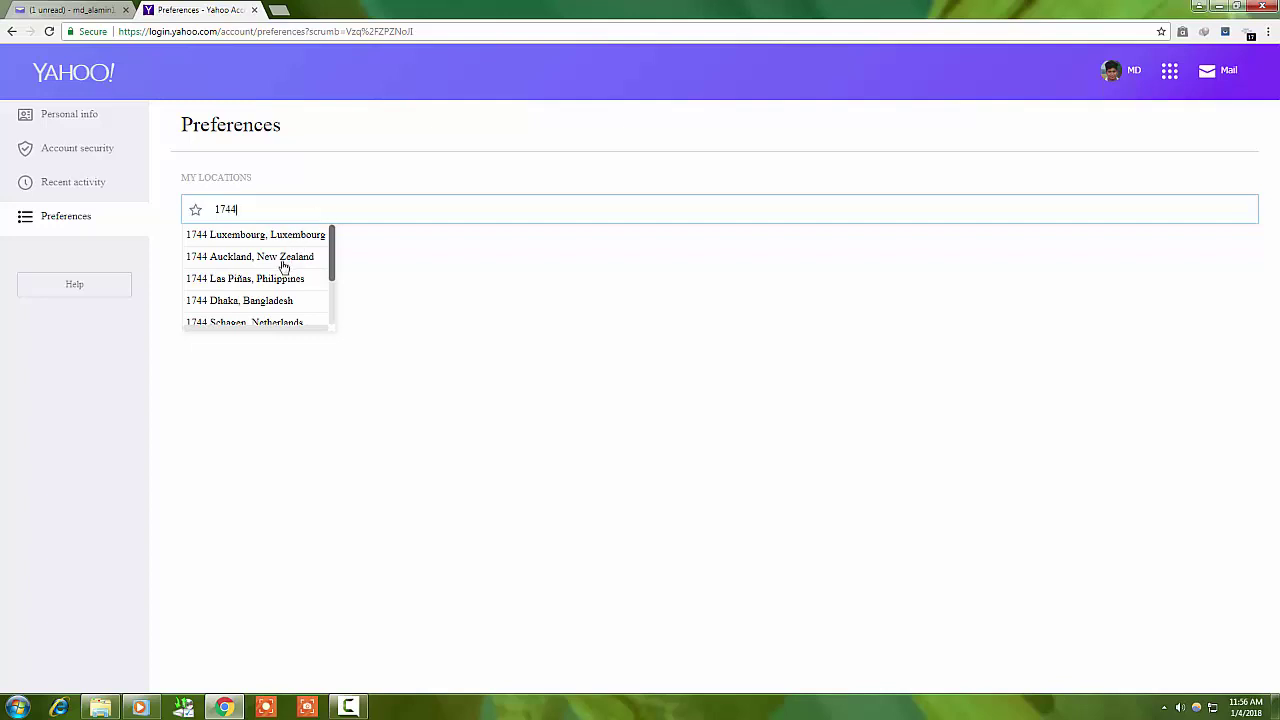
pyautogui.scroll(-1, 289, 262)
pyautogui.scroll(1, 286, 283)
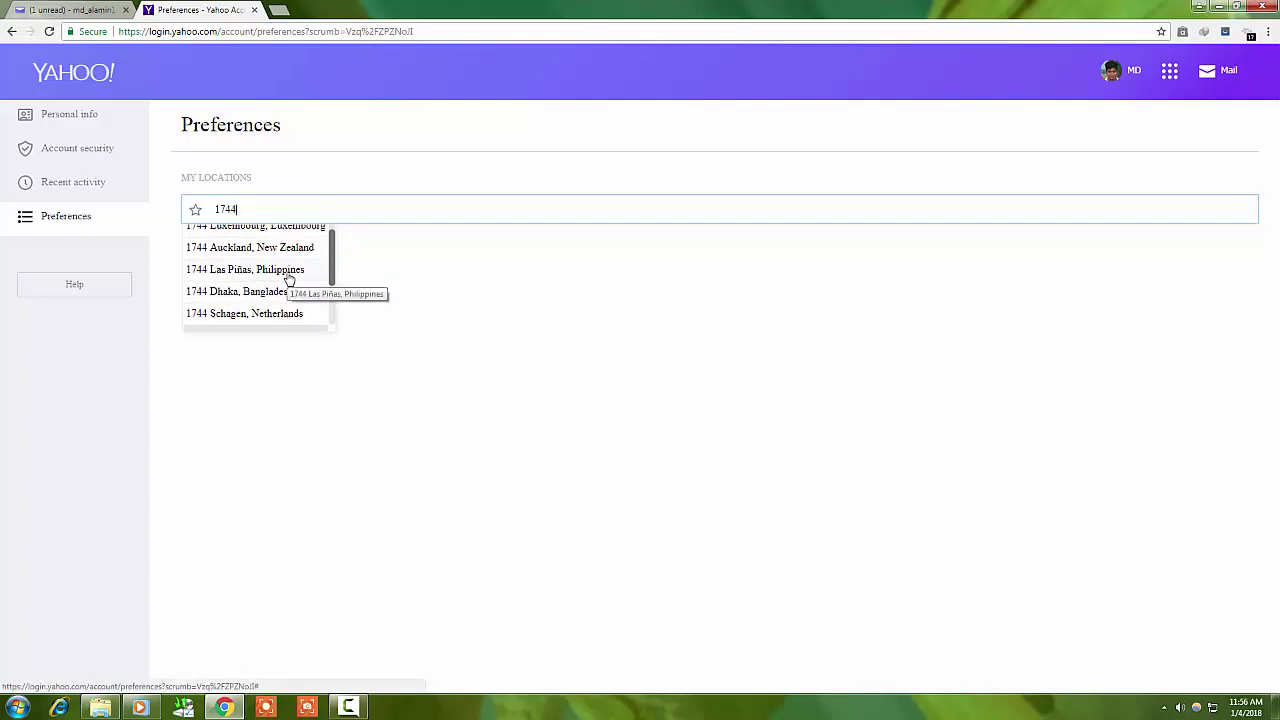
pyautogui.press('BackSpace')
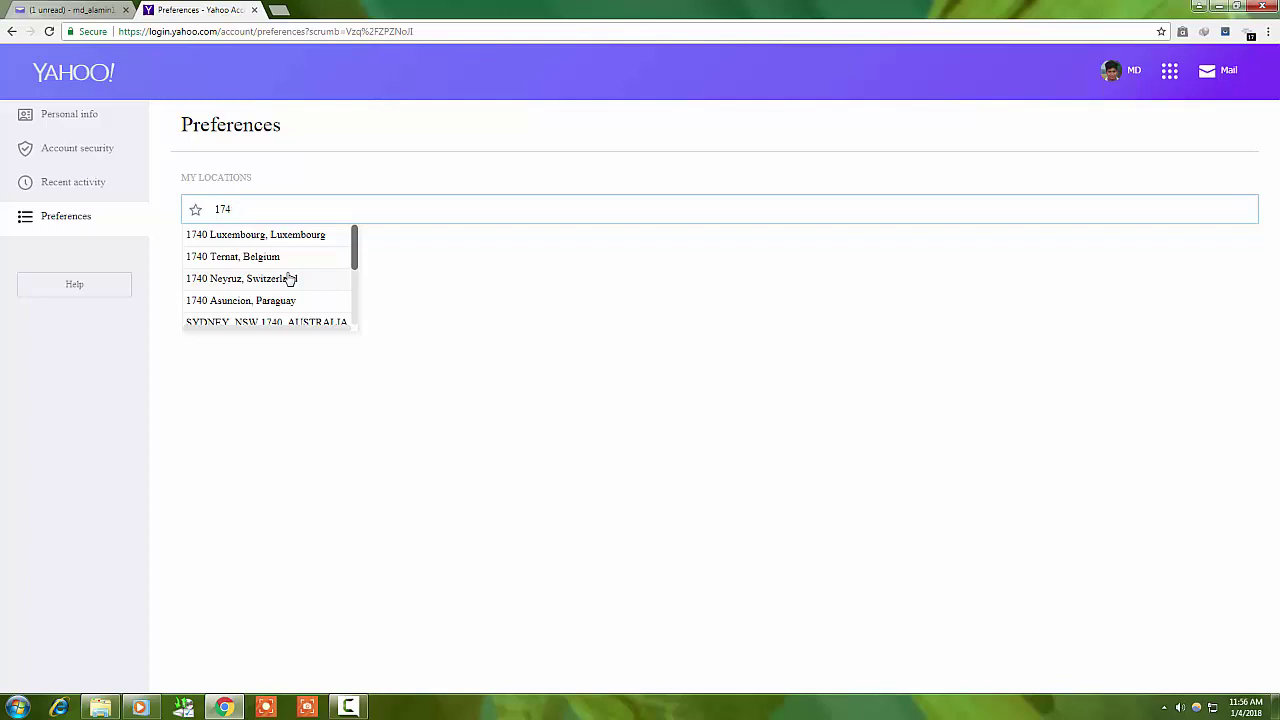
pyautogui.press('BackSpace')
pyautogui.press('BackSpace')
pyautogui.press('BackSpace')
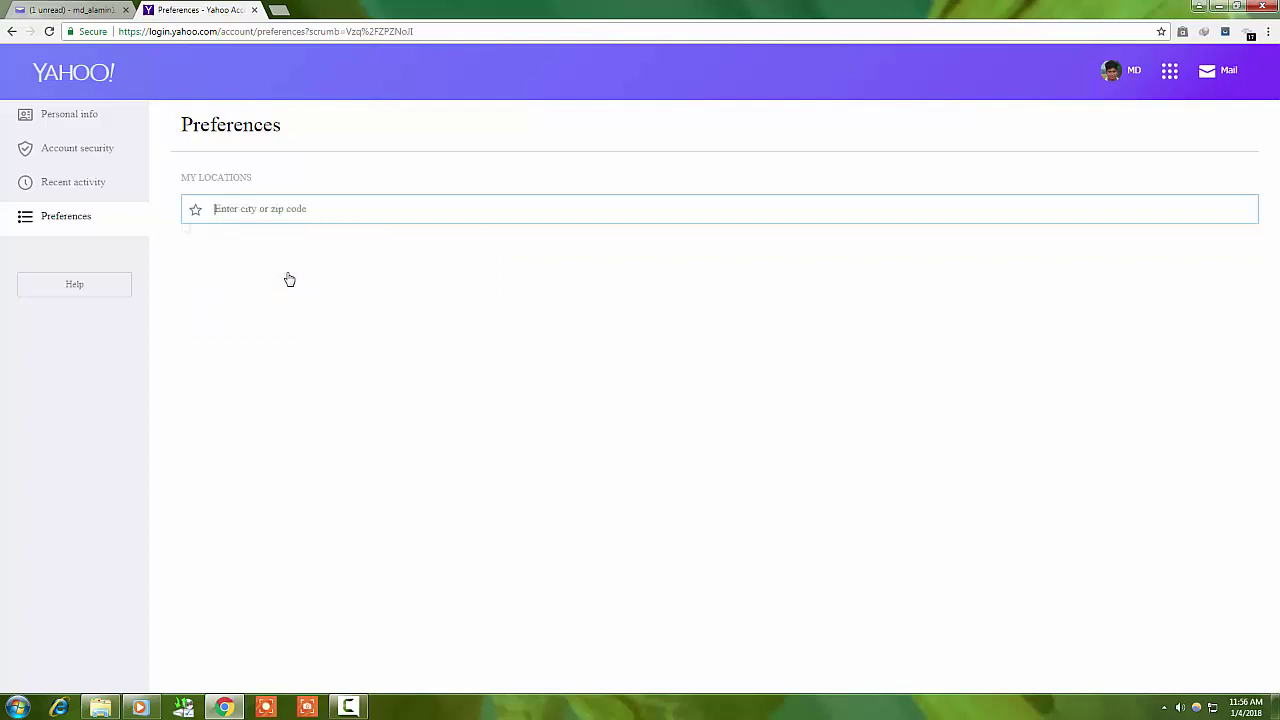
pyautogui.write('Gazipur')
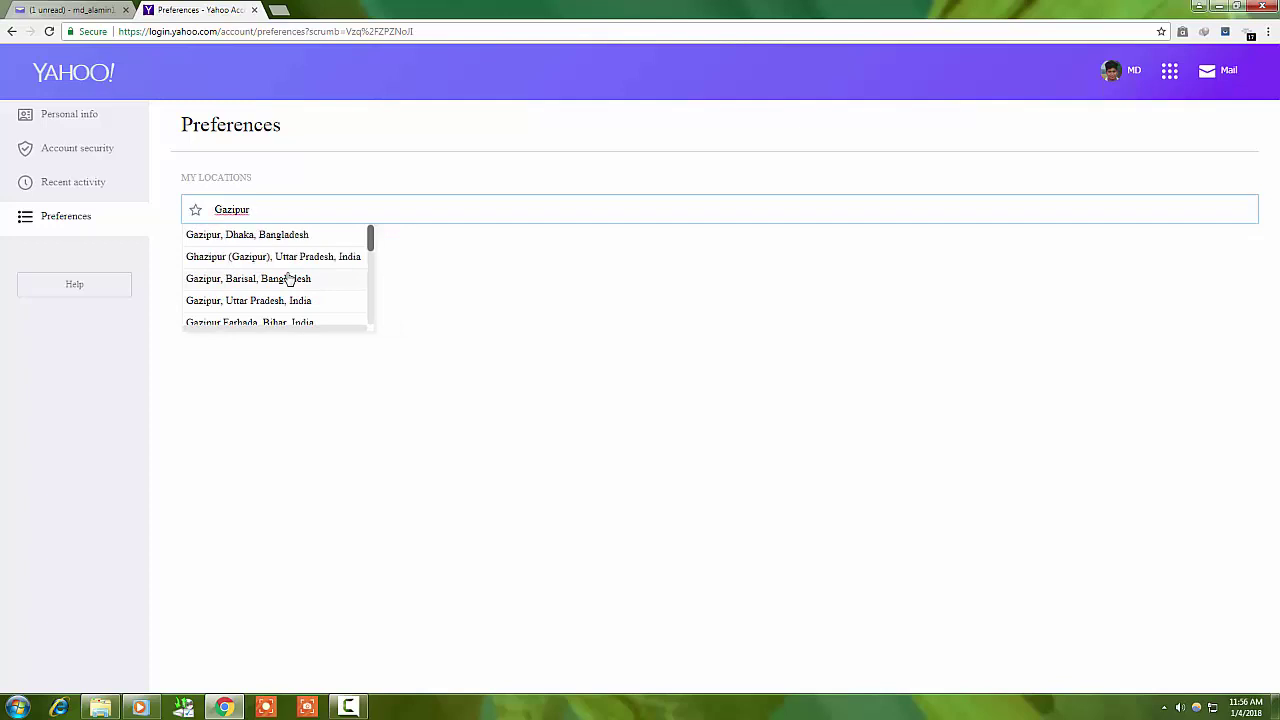
pyautogui.write(' sreepur')
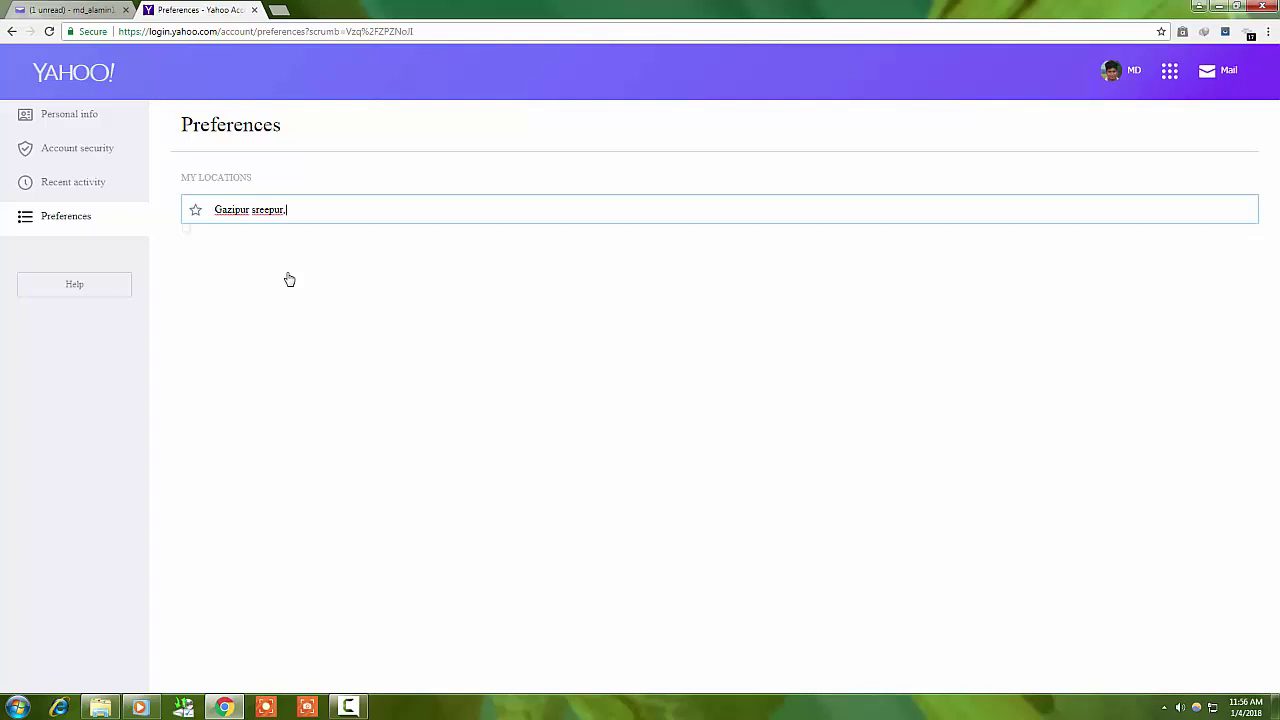
pyautogui.write(', Satk')
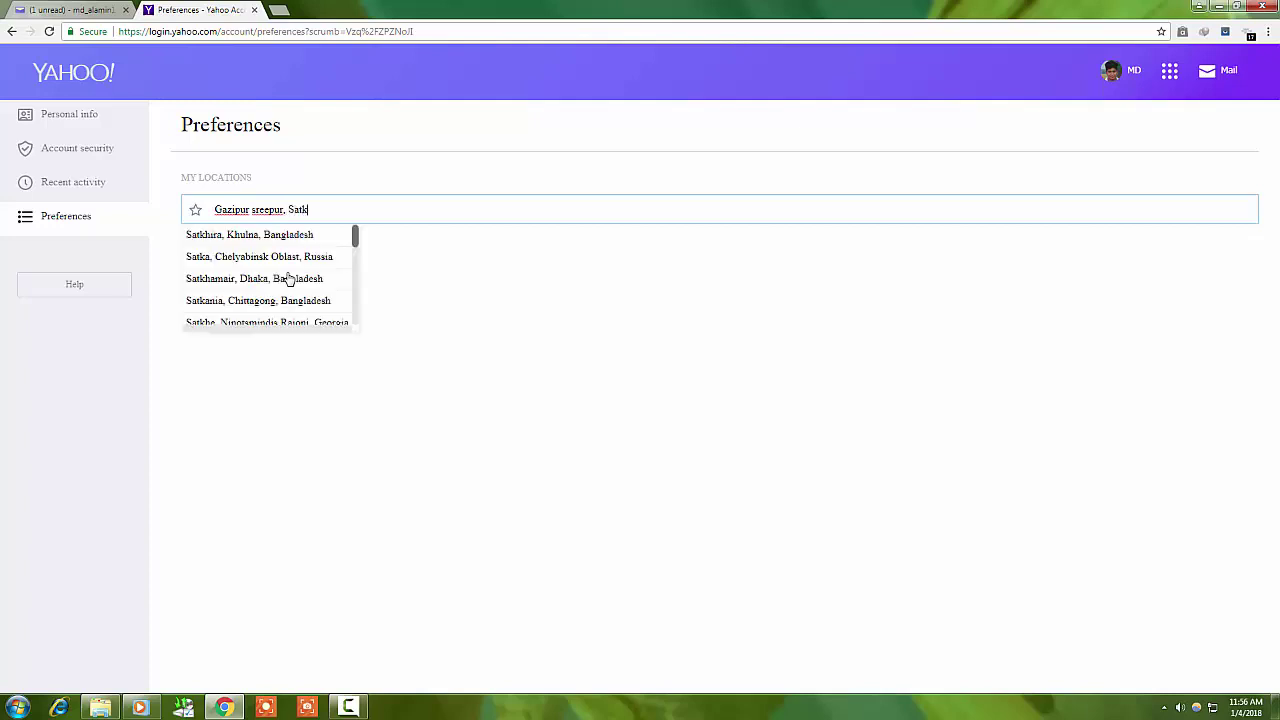
pyautogui.write('hamair')
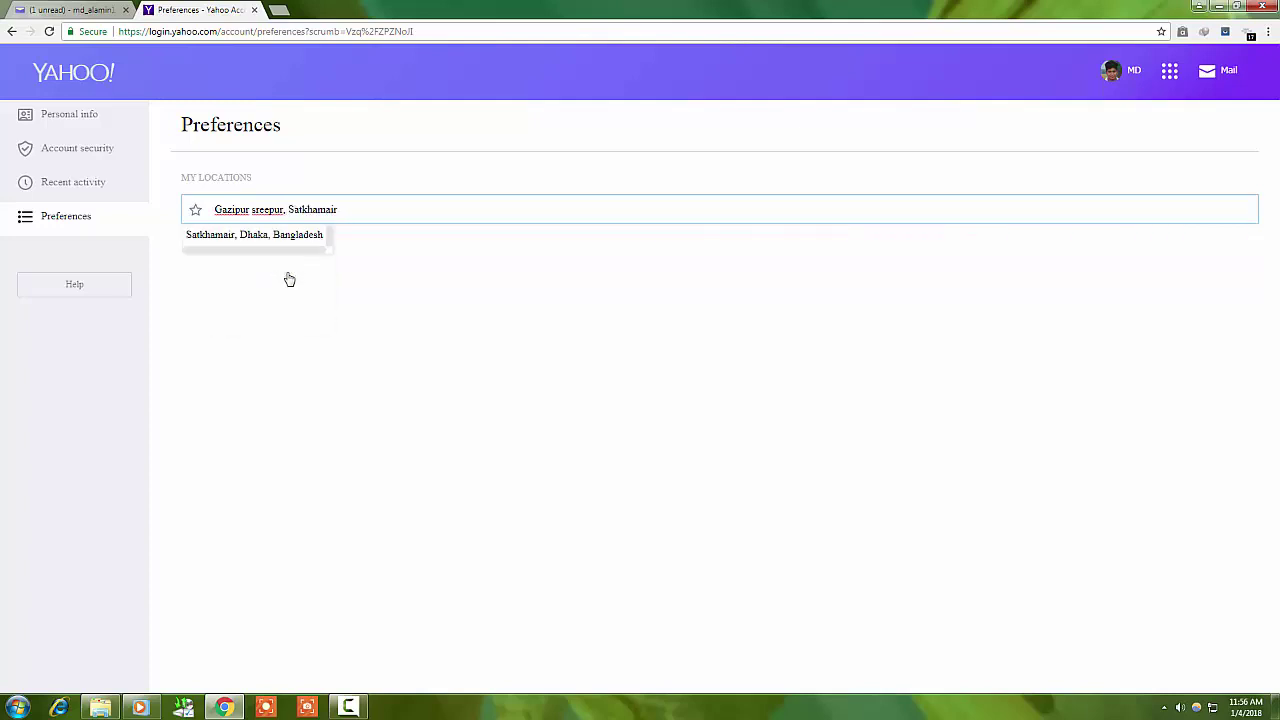
# Step: Cancel that entry, search 'gazipur' again and save Gazipur, Dhaka, Bangladesh
pyautogui.click(366, 310)
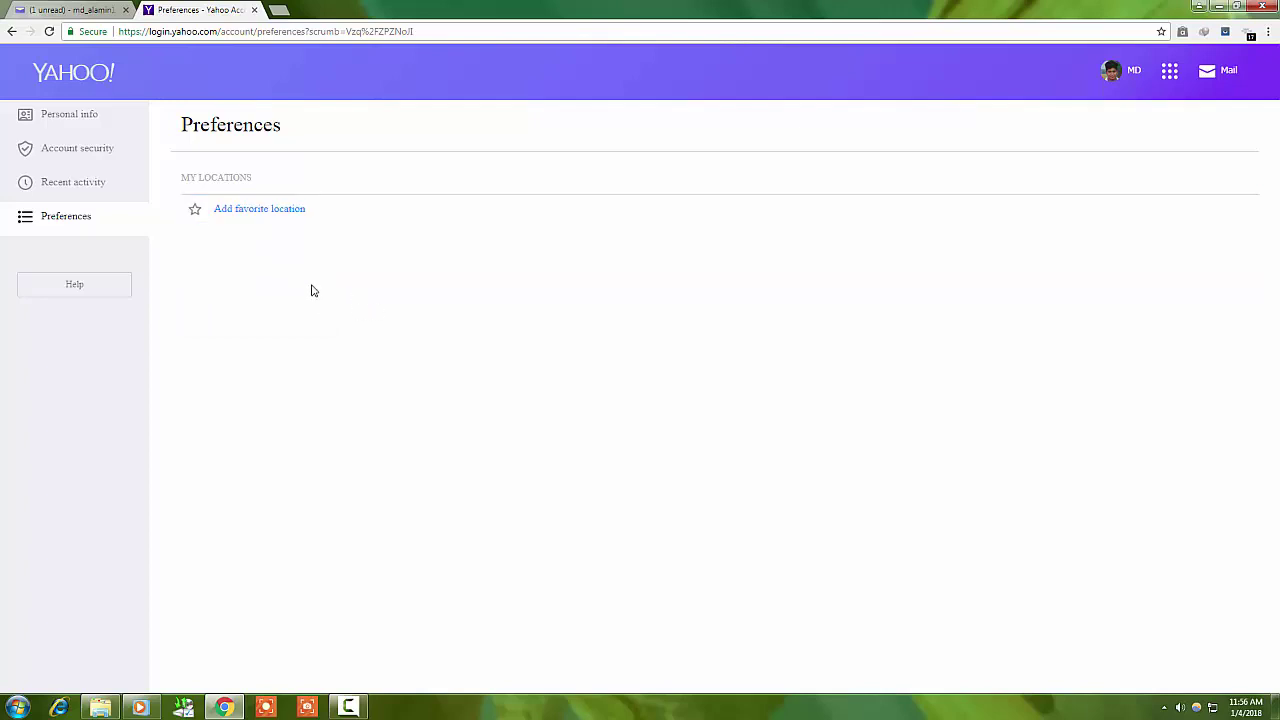
pyautogui.click(262, 212)
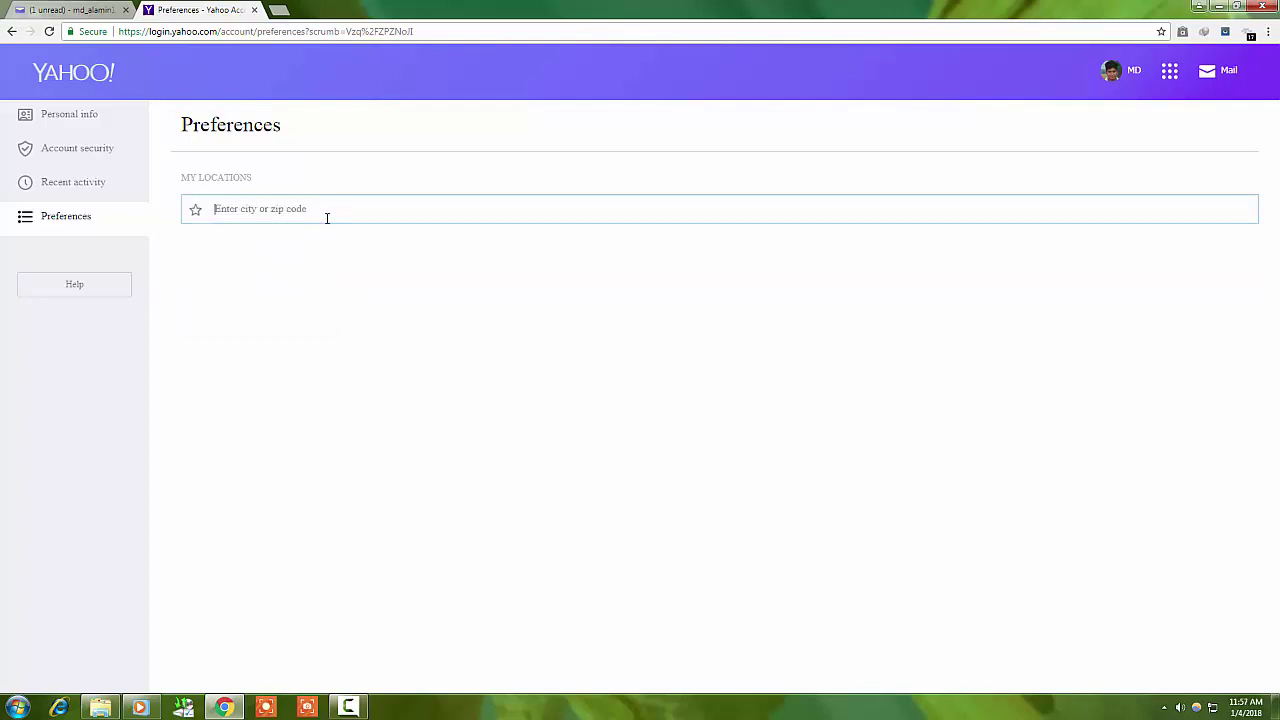
pyautogui.write('gaz')
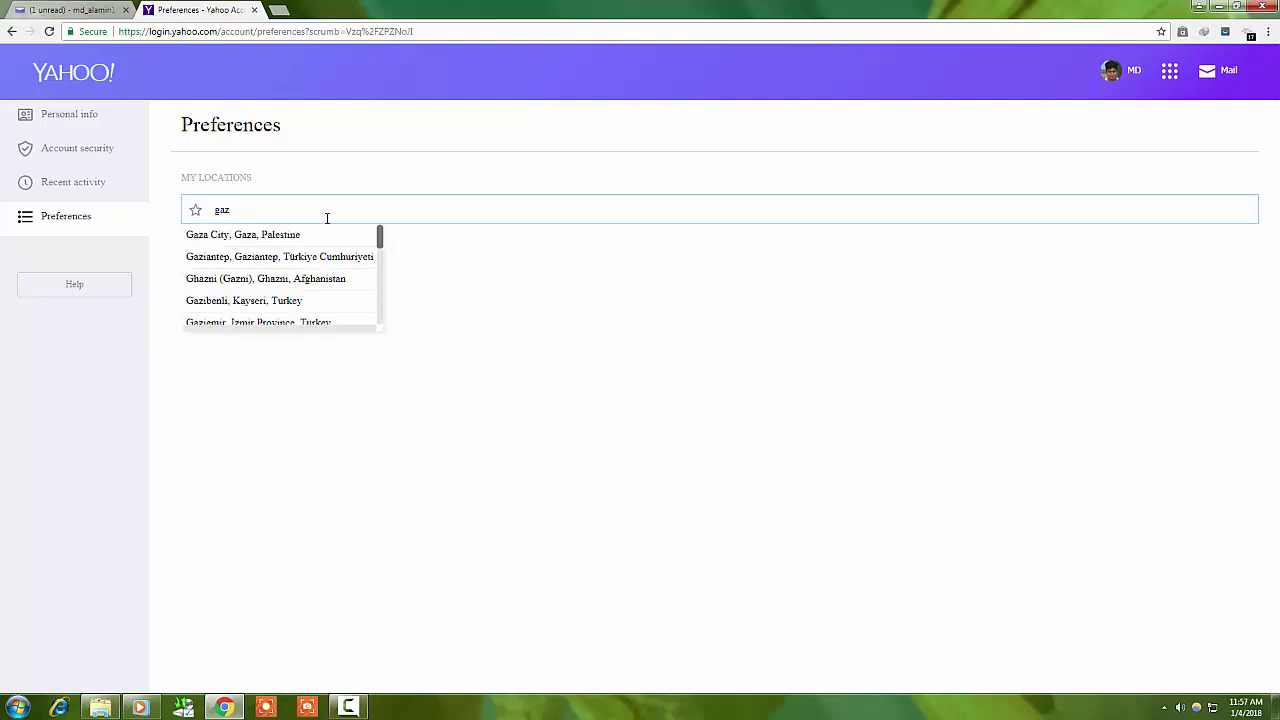
pyautogui.write('ipur')
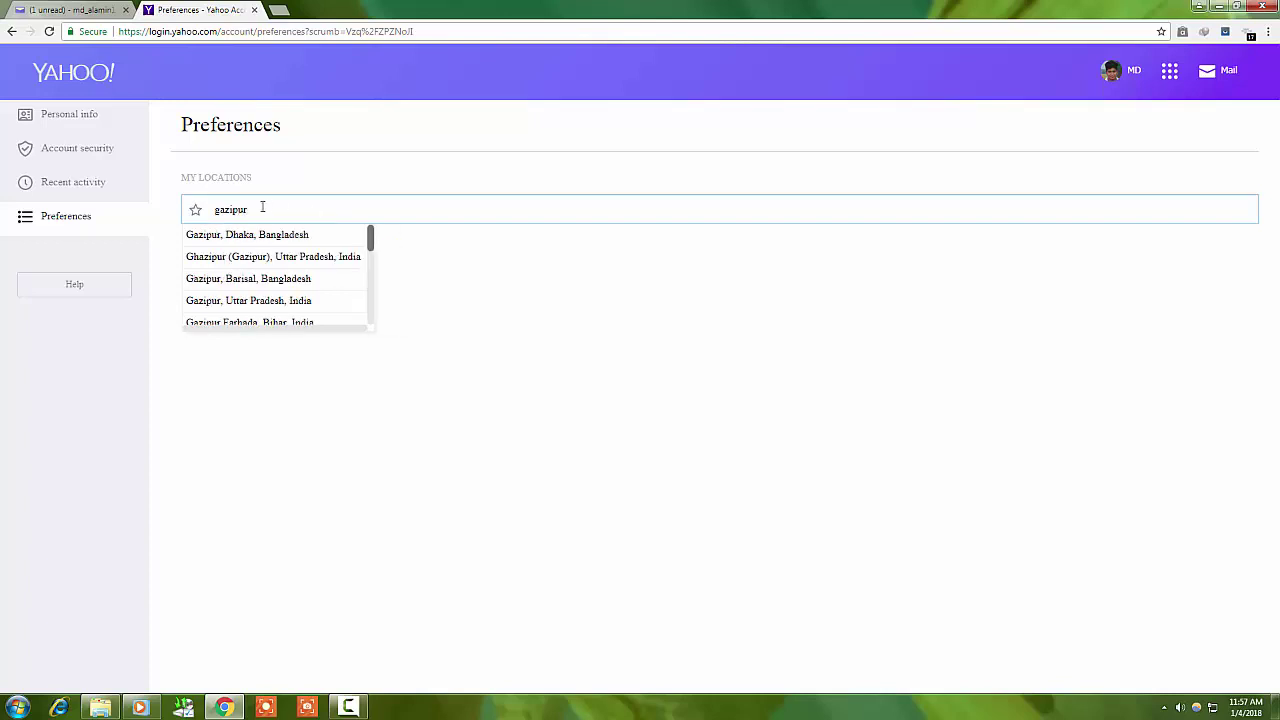
pyautogui.click(256, 236)
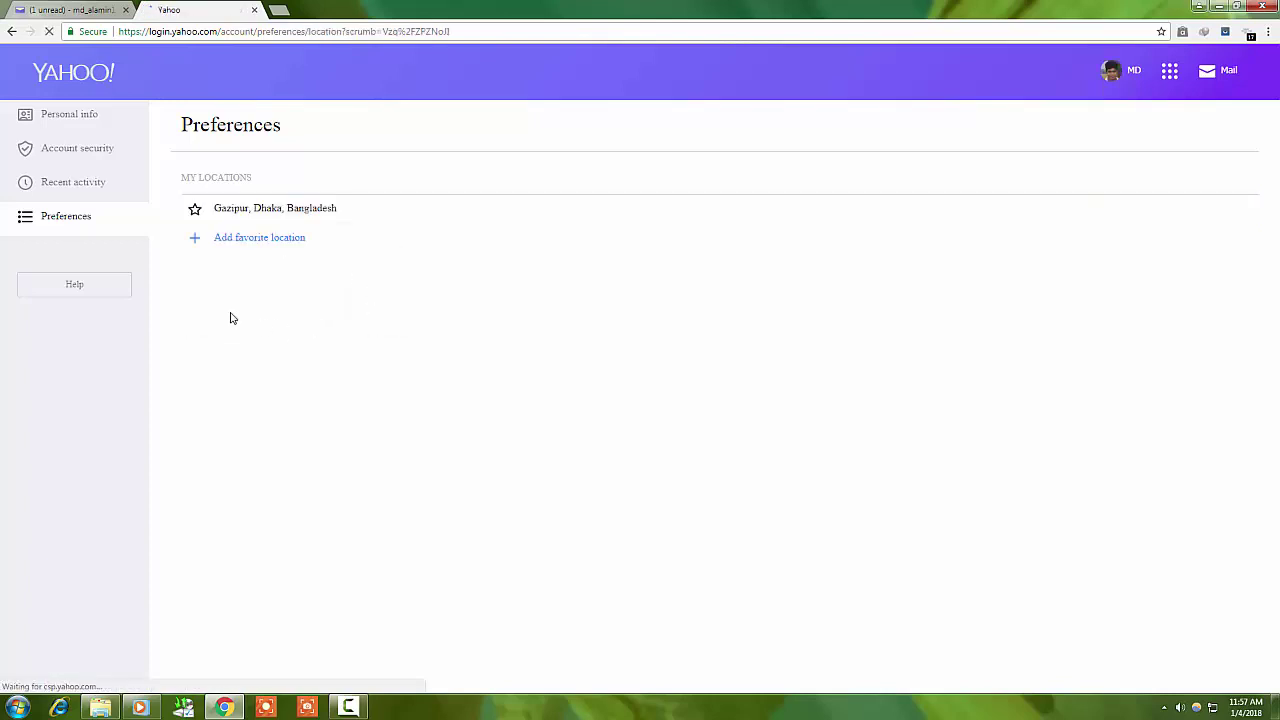
# Step: Open Yahoo News from the services menu and browse the US, World and Politics stories
pyautogui.moveTo(197, 218)
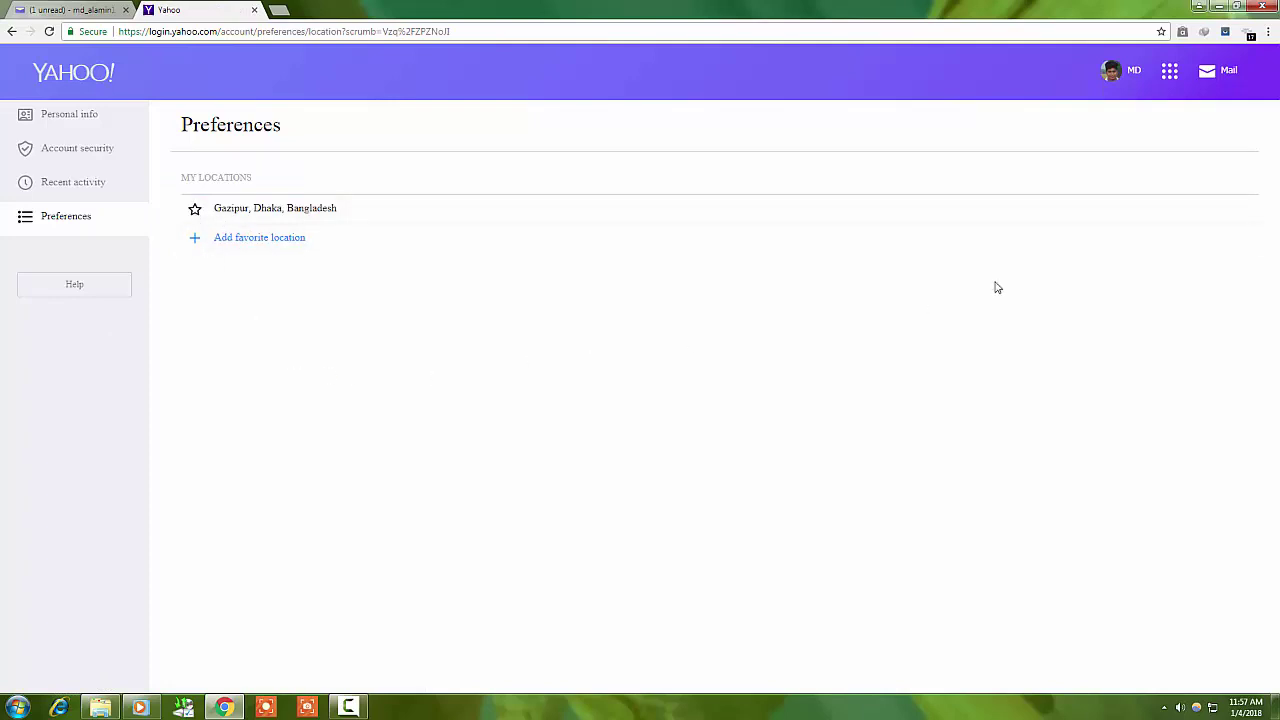
pyautogui.click(1168, 71)
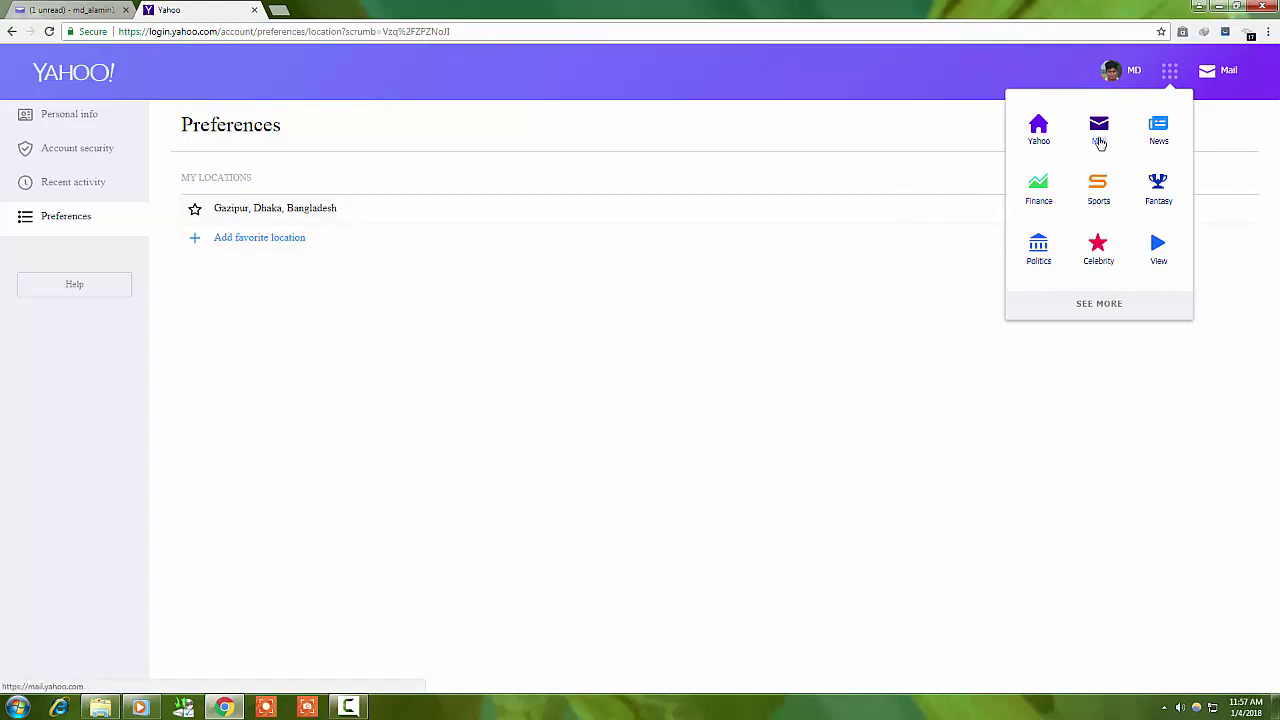
pyautogui.click(1164, 145)
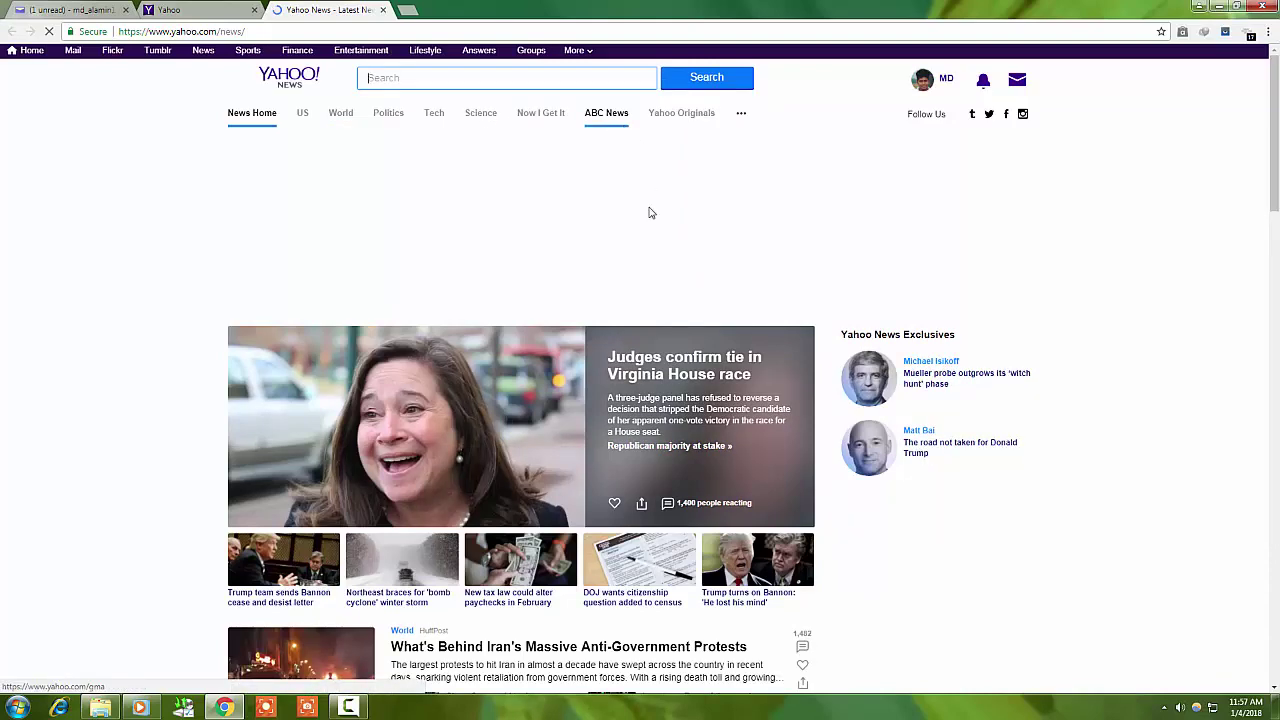
pyautogui.click(302, 115)
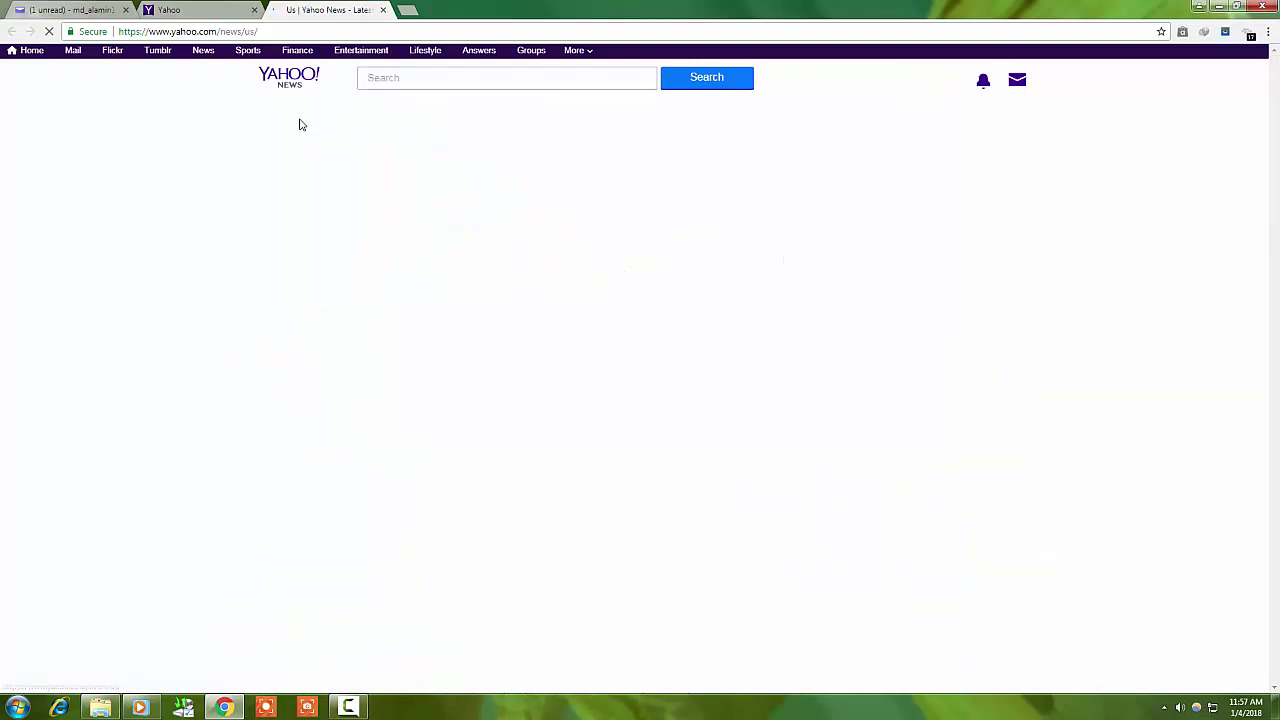
pyautogui.click(339, 115)
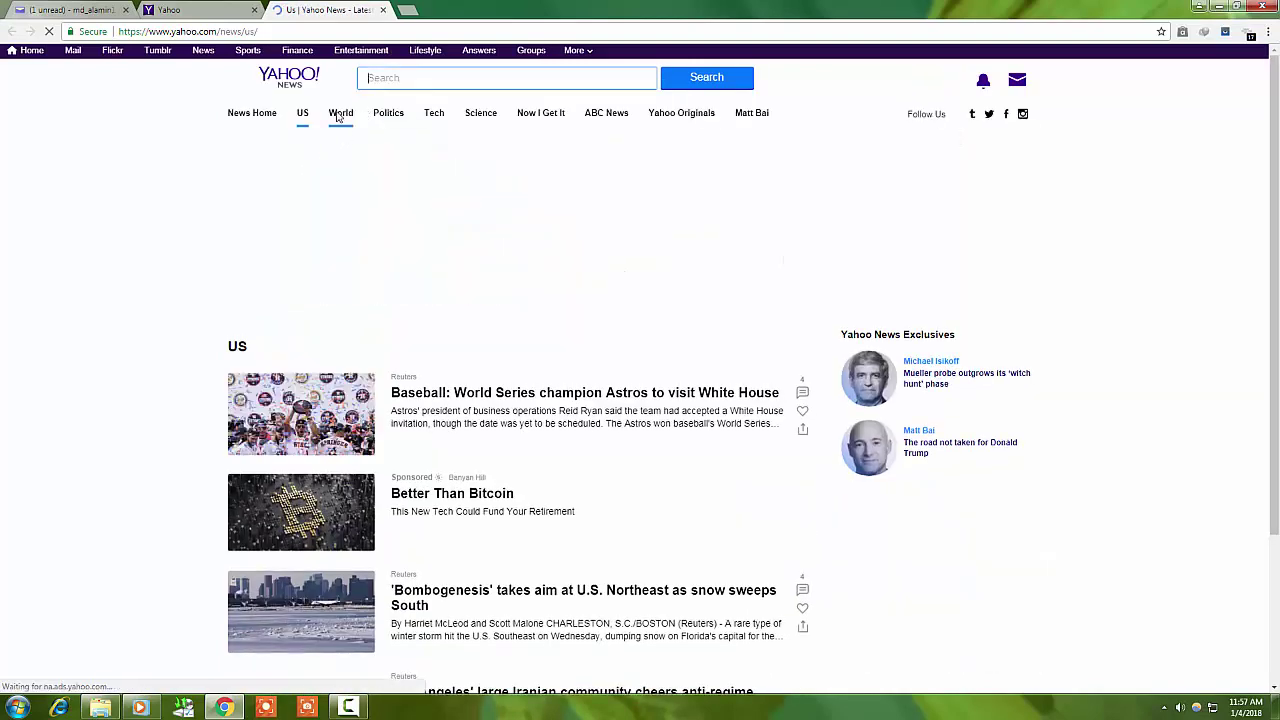
pyautogui.click(389, 115)
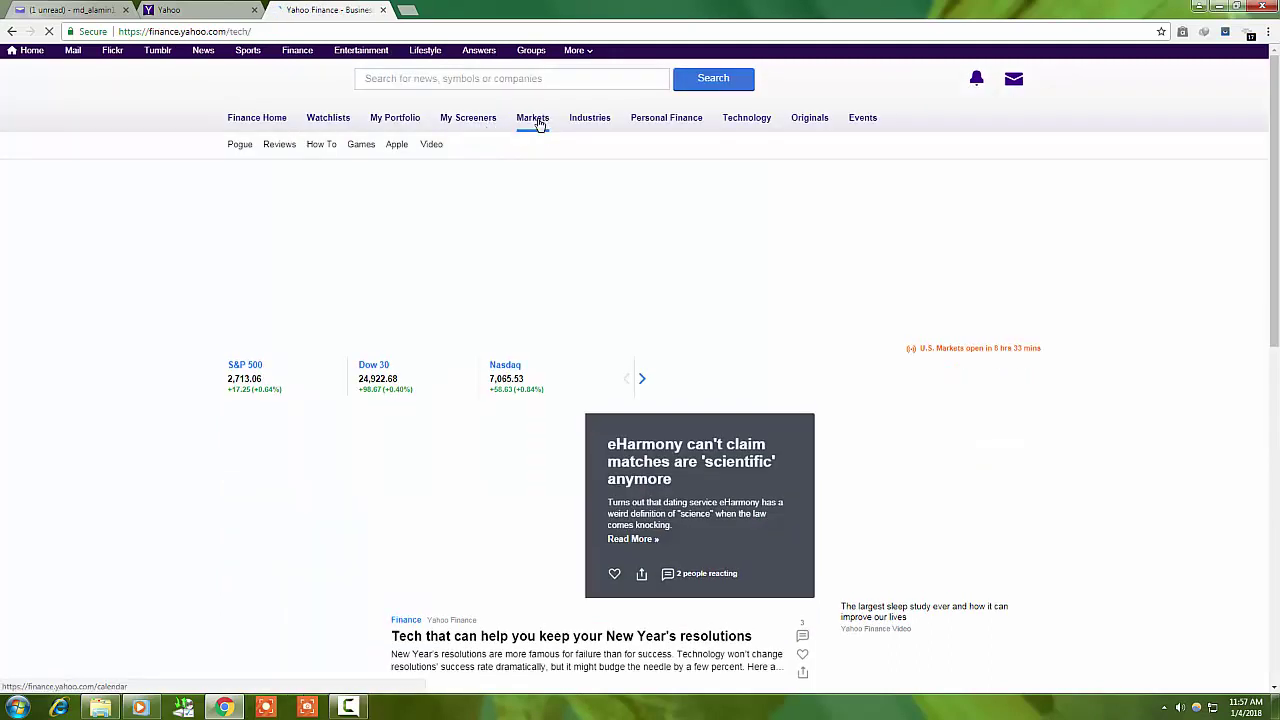
# Step: Browse Yahoo Finance's Industries, Personal Finance, Originals and Events pages, then return to Mail
pyautogui.click(589, 122)
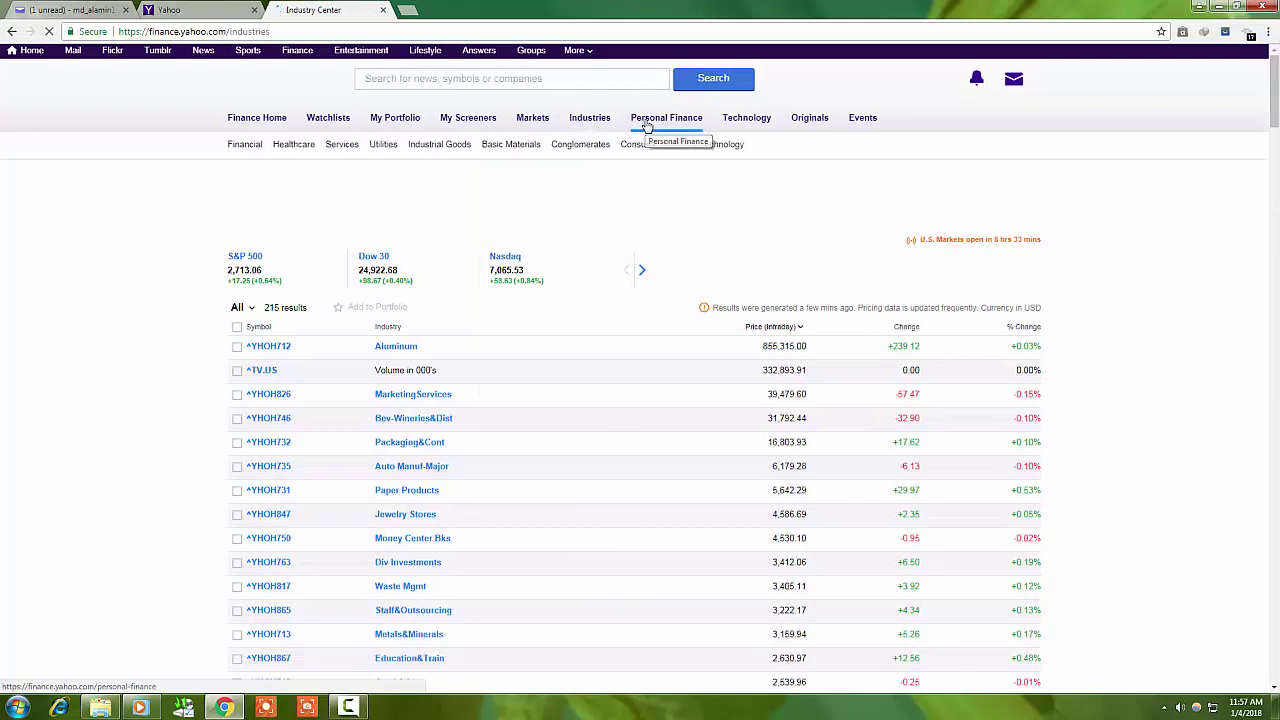
pyautogui.click(647, 122)
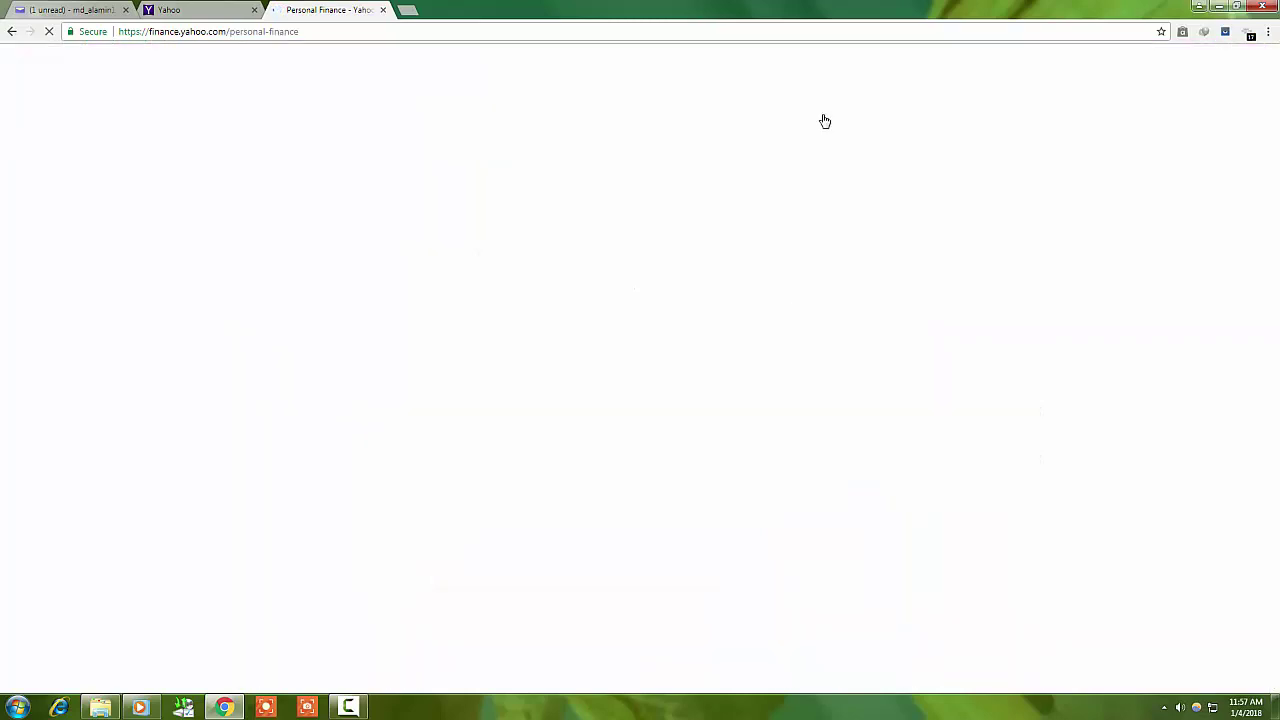
pyautogui.click(822, 128)
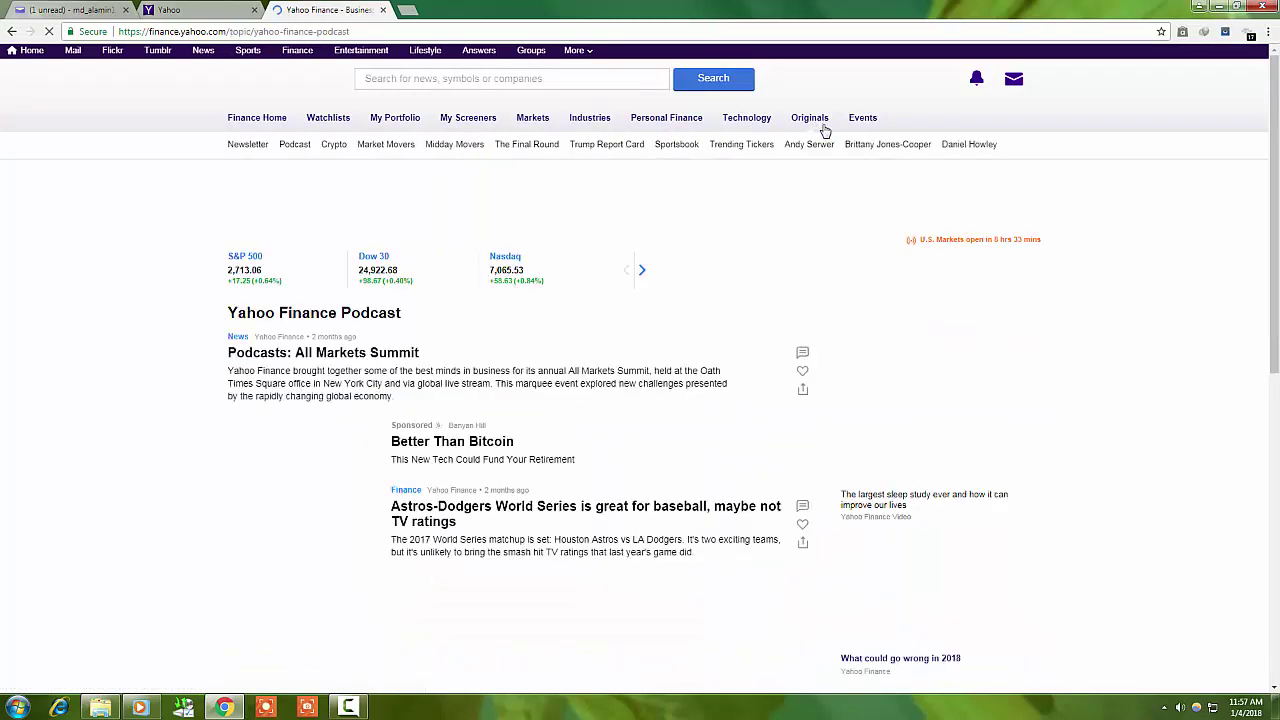
pyautogui.click(867, 124)
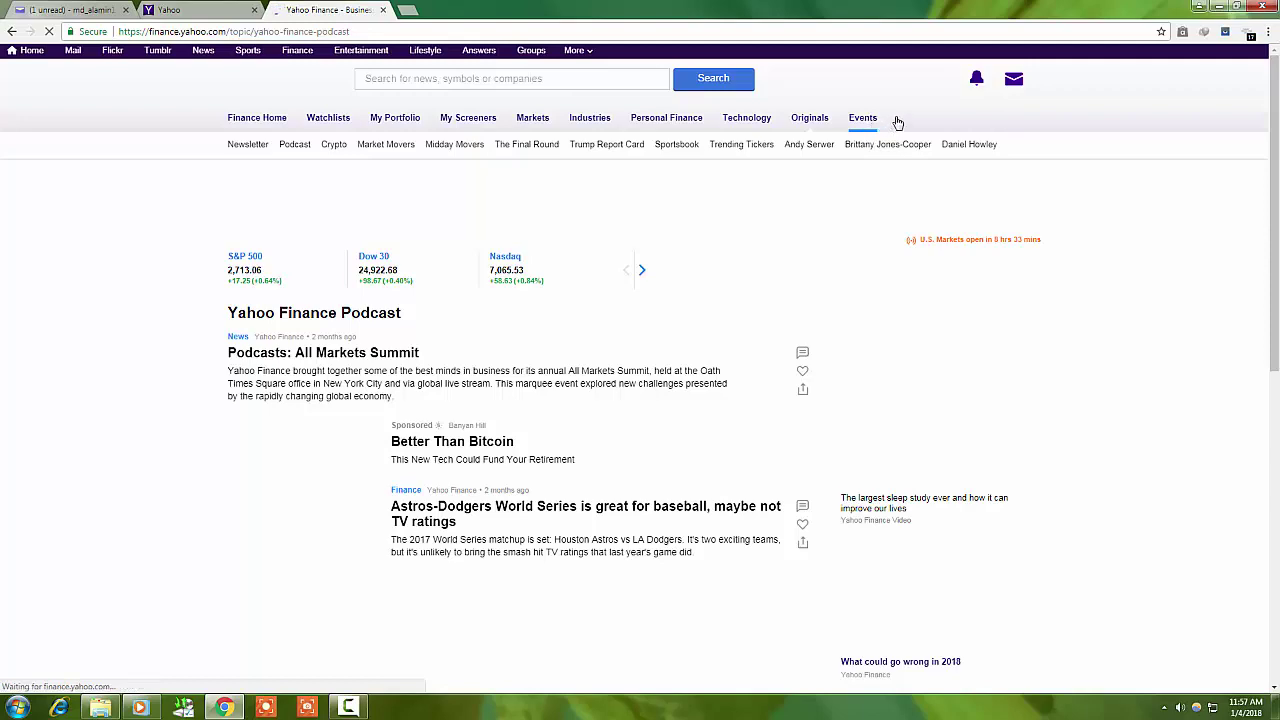
pyautogui.scroll(-4, 592, 362)
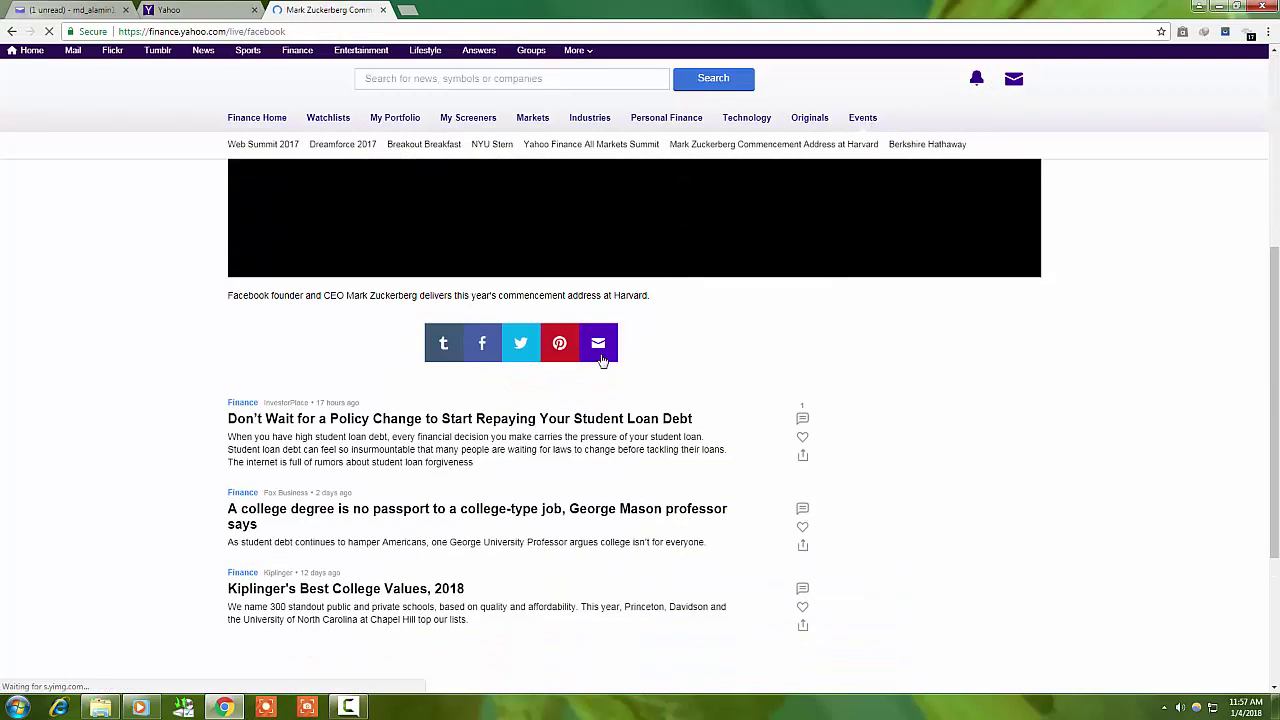
pyautogui.scroll(4, 650, 335)
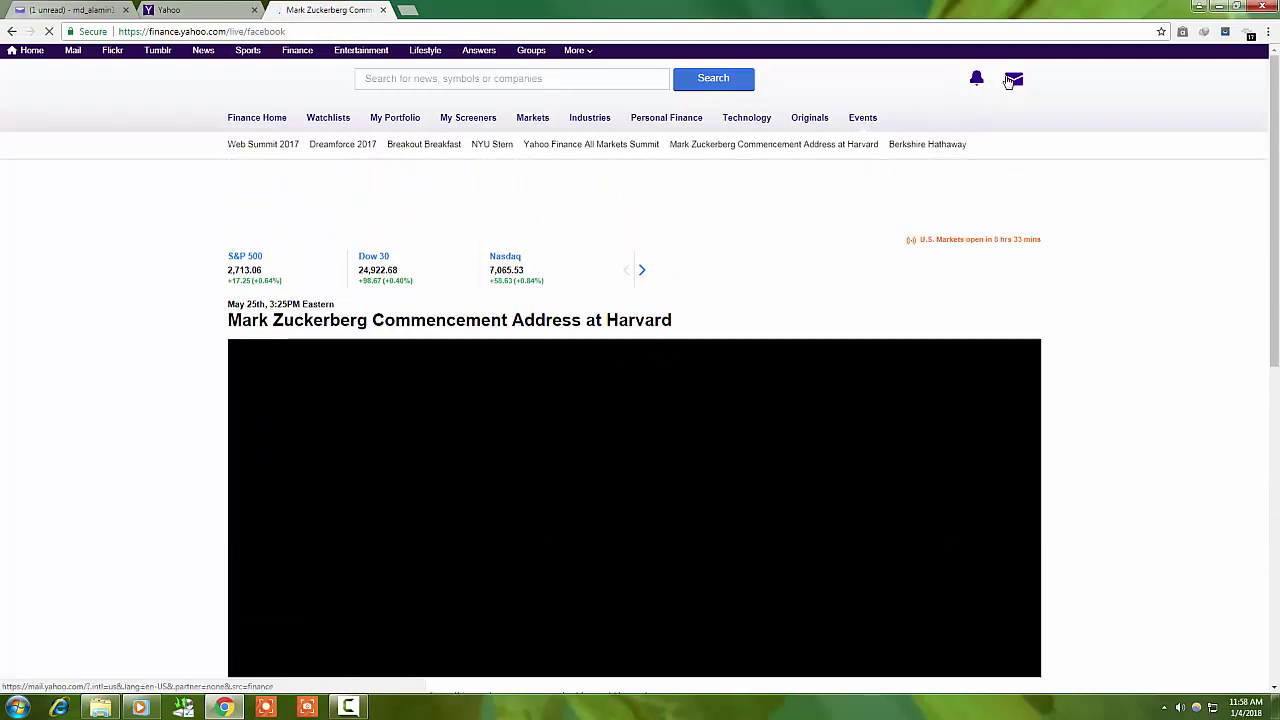
pyautogui.click(1013, 80)
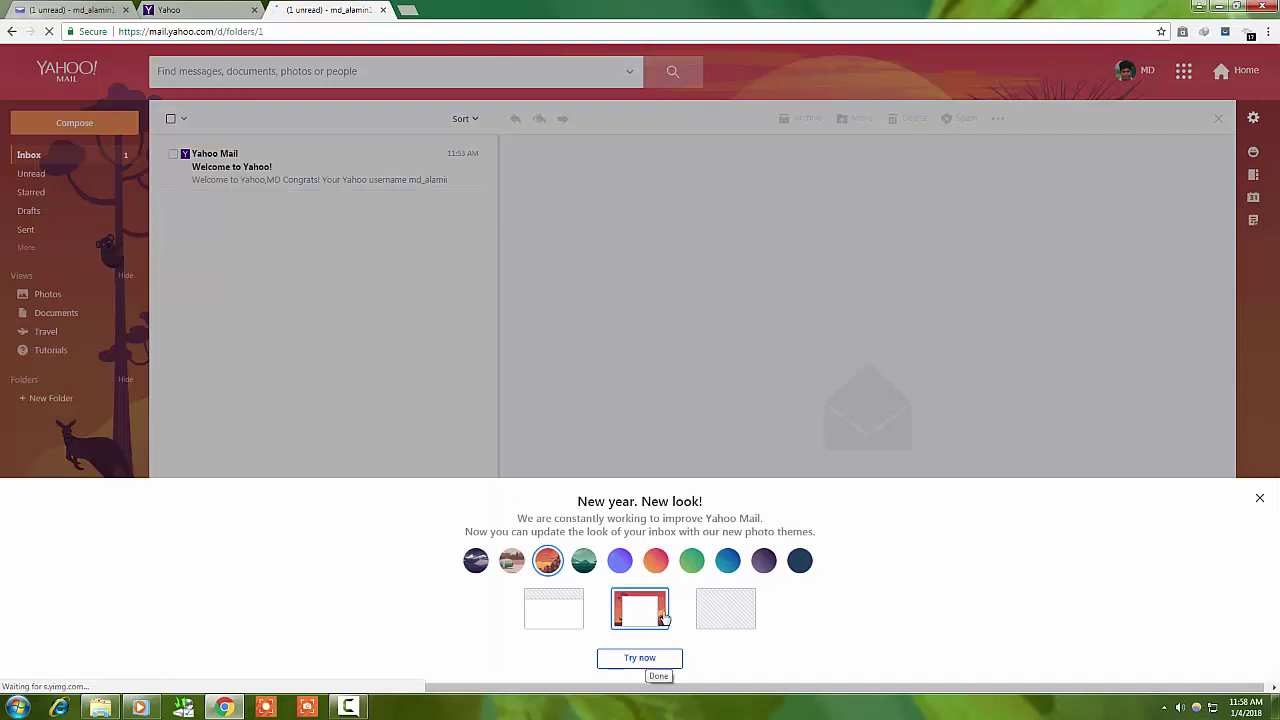
# Step: Preview several colour and photo themes, then save the Sunset aussie photo theme
pyautogui.click(657, 564)
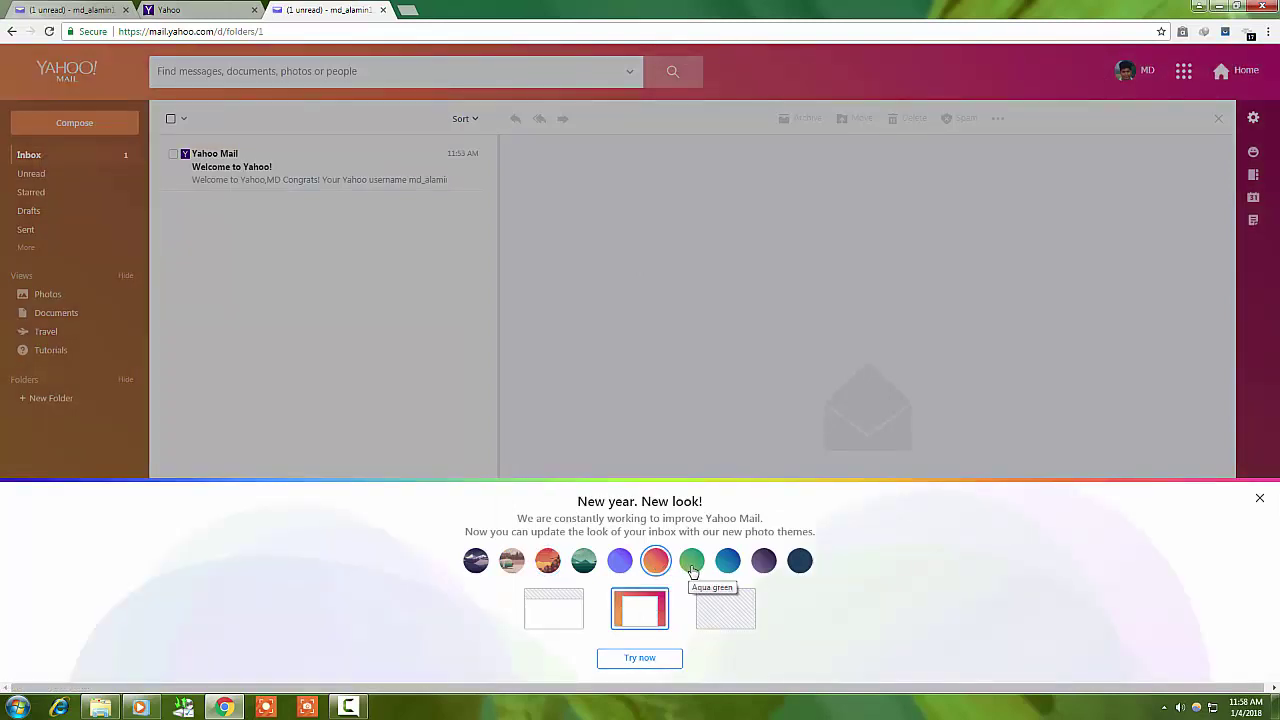
pyautogui.click(692, 568)
pyautogui.click(734, 566)
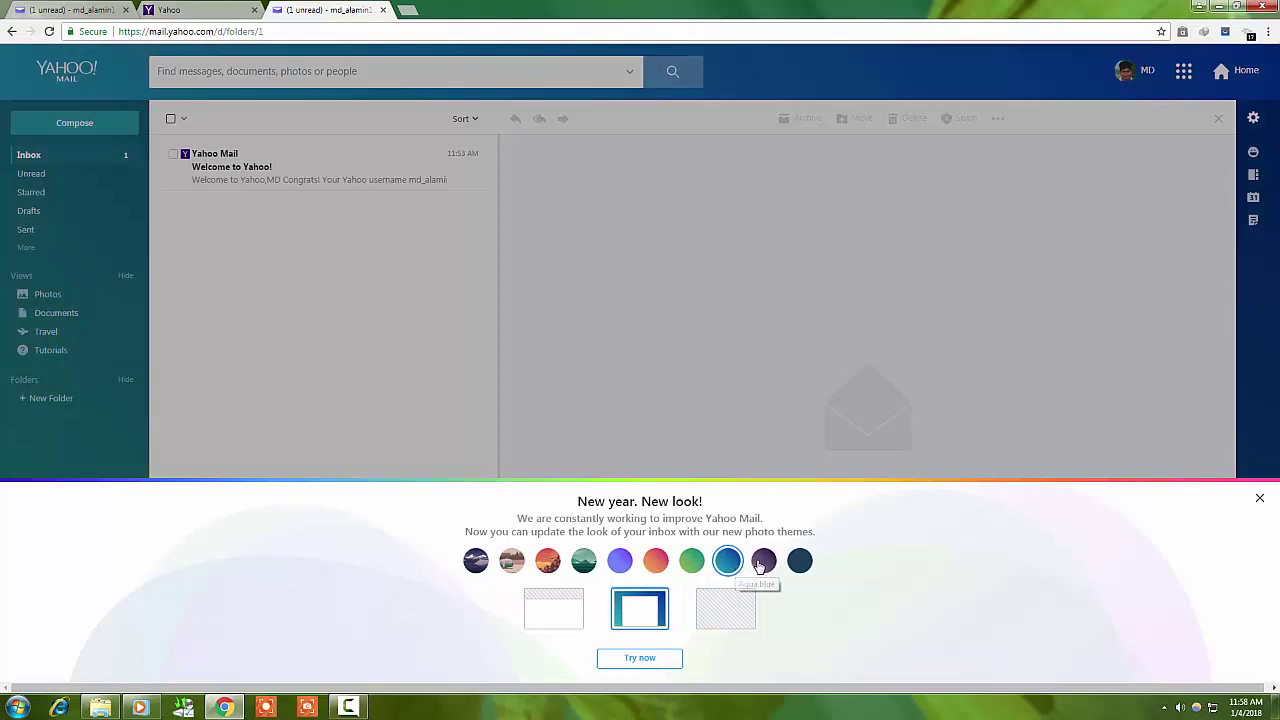
pyautogui.click(764, 561)
pyautogui.click(798, 563)
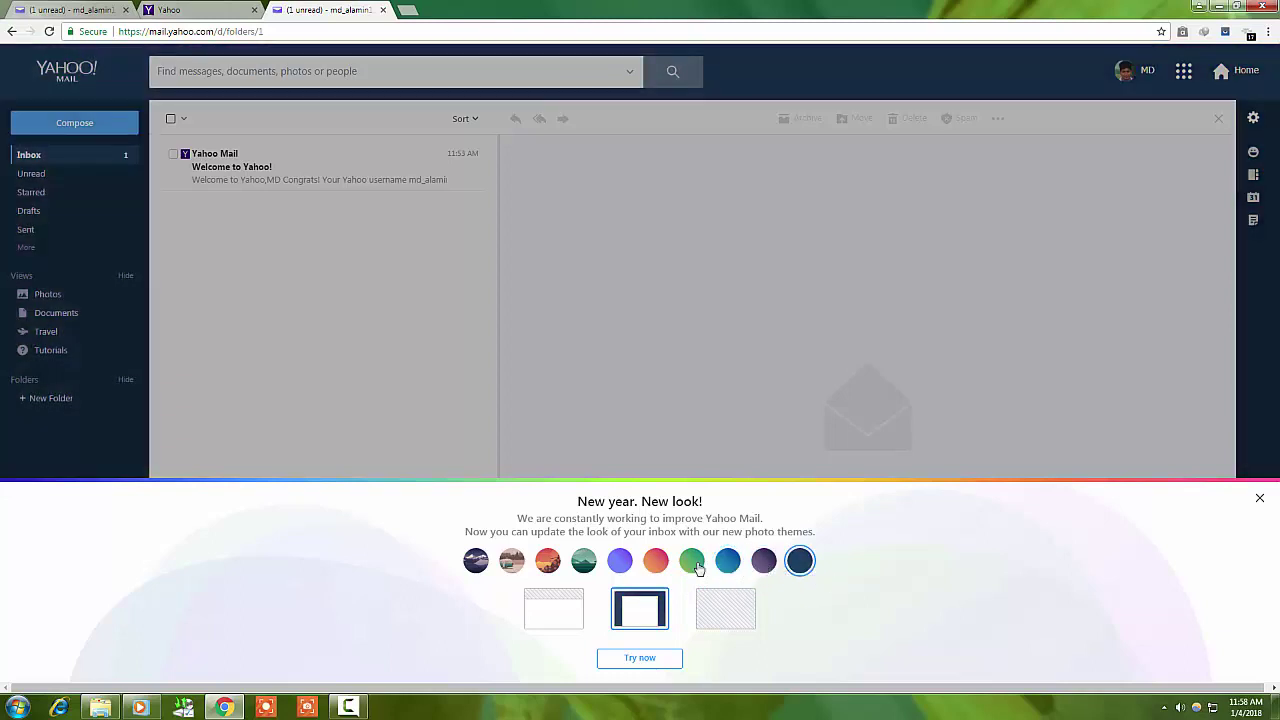
pyautogui.click(768, 565)
pyautogui.click(592, 566)
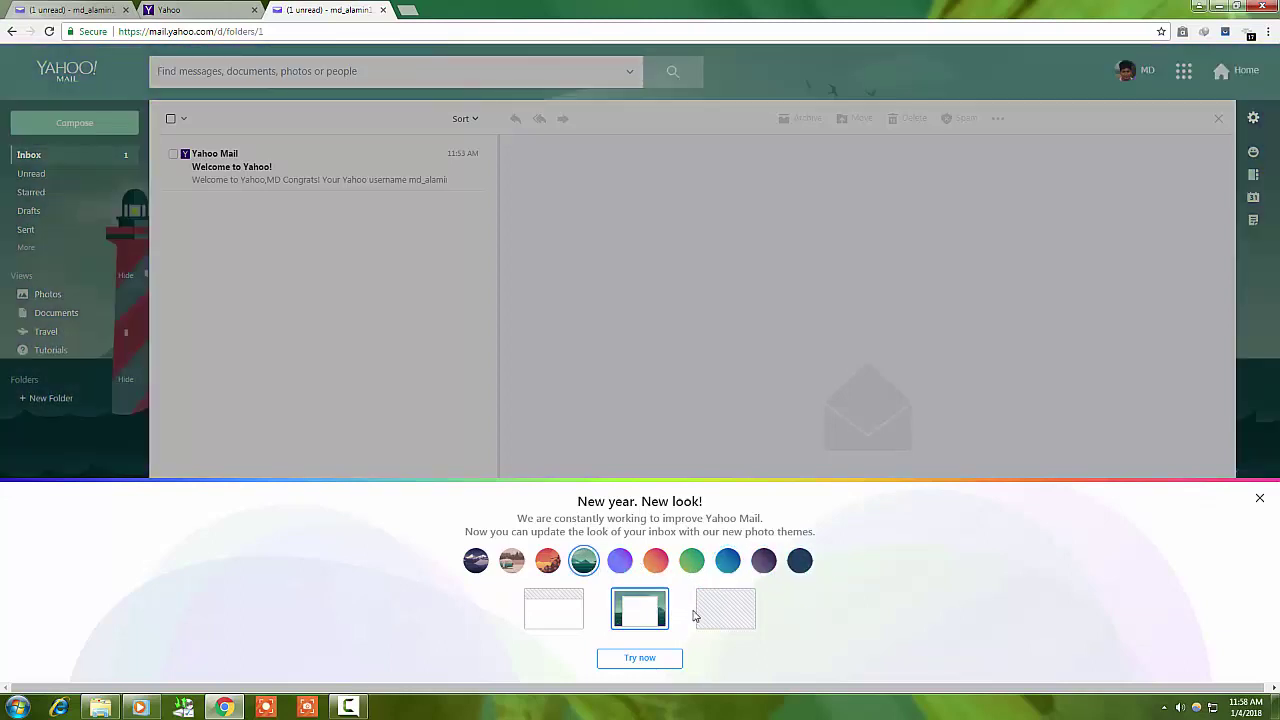
pyautogui.click(510, 566)
pyautogui.click(547, 566)
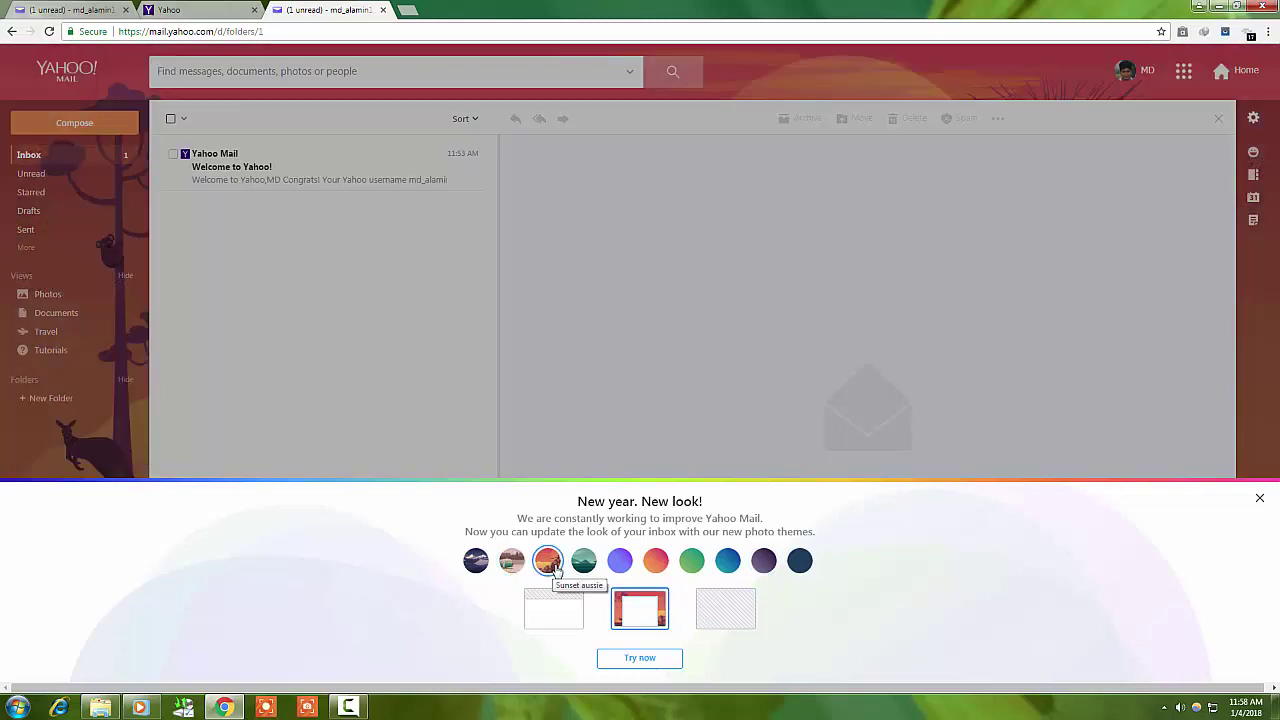
pyautogui.click(640, 658)
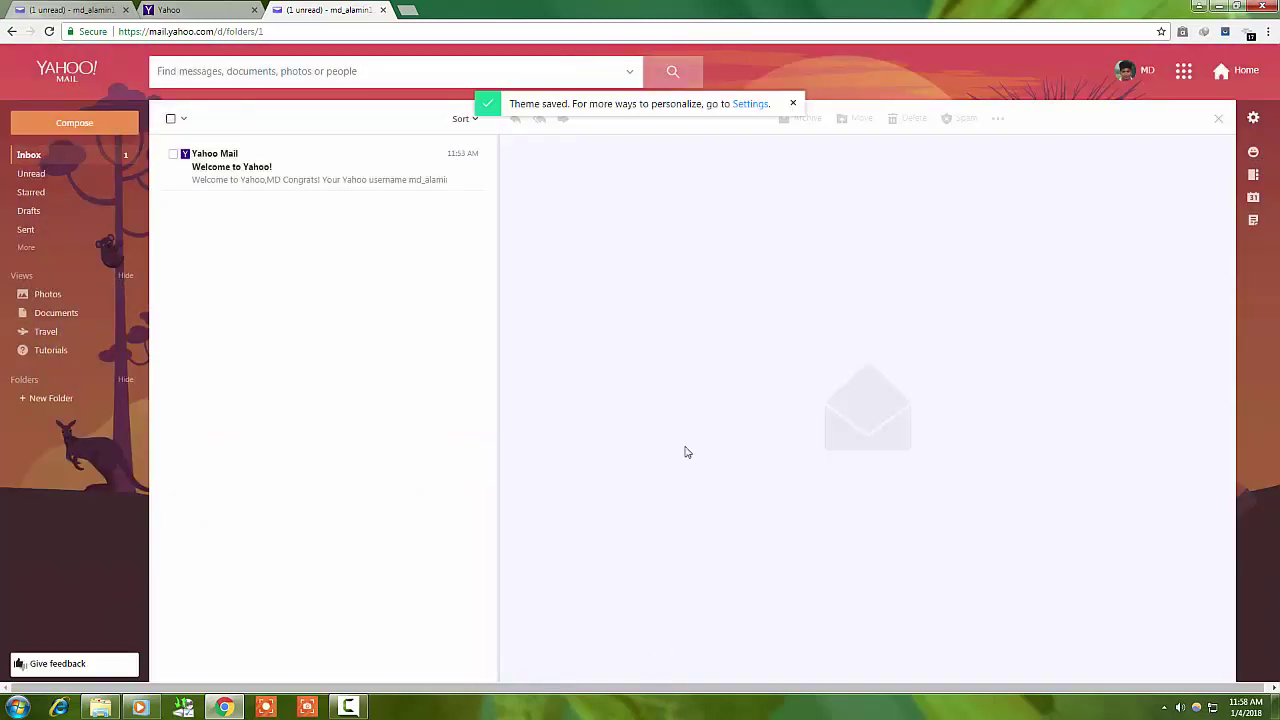
# Step: Begin a new message, detour through the Photos view and inbox, then start a fresh draft
pyautogui.click(74, 122)
pyautogui.click(242, 151)
pyautogui.click(217, 126)
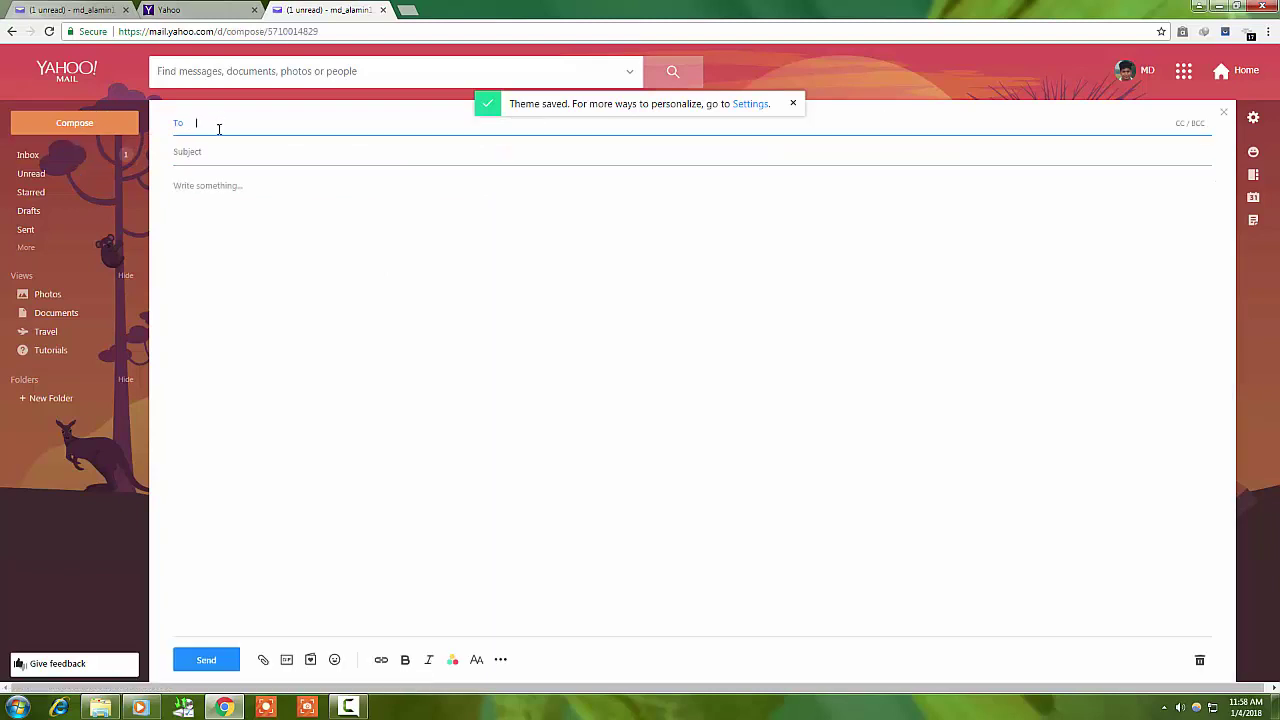
pyautogui.click(231, 140)
pyautogui.click(230, 125)
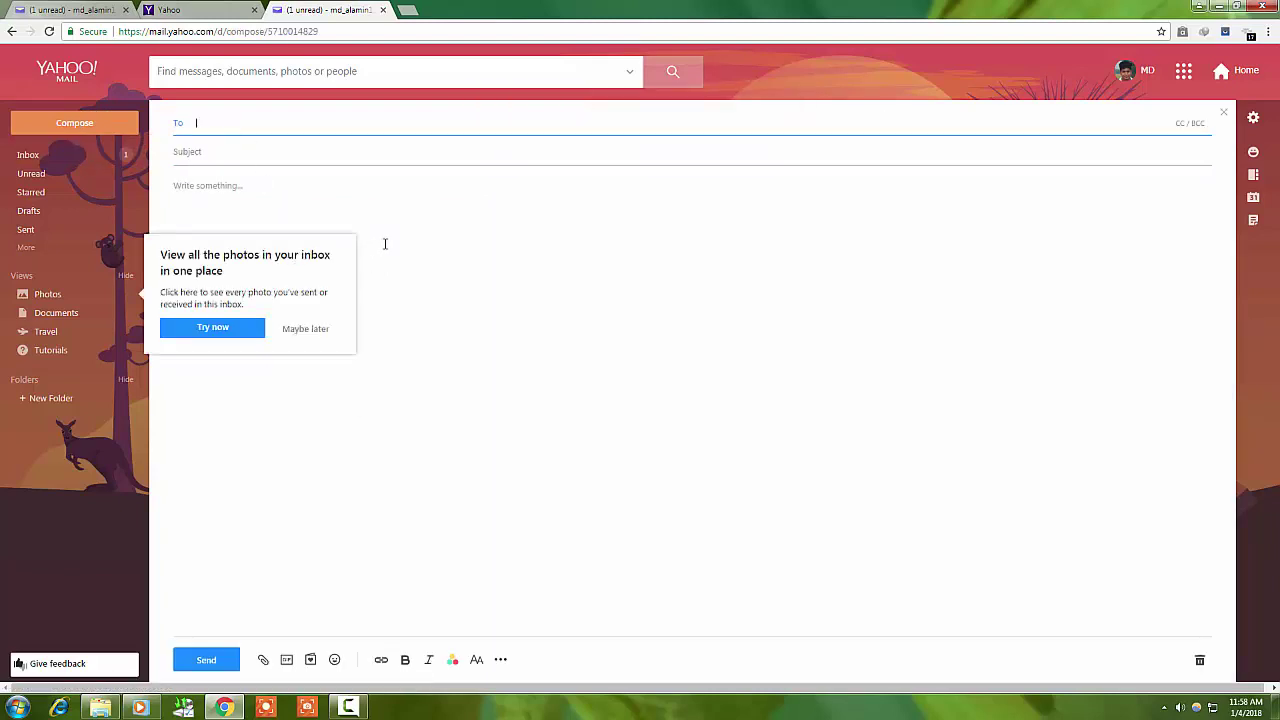
pyautogui.click(229, 330)
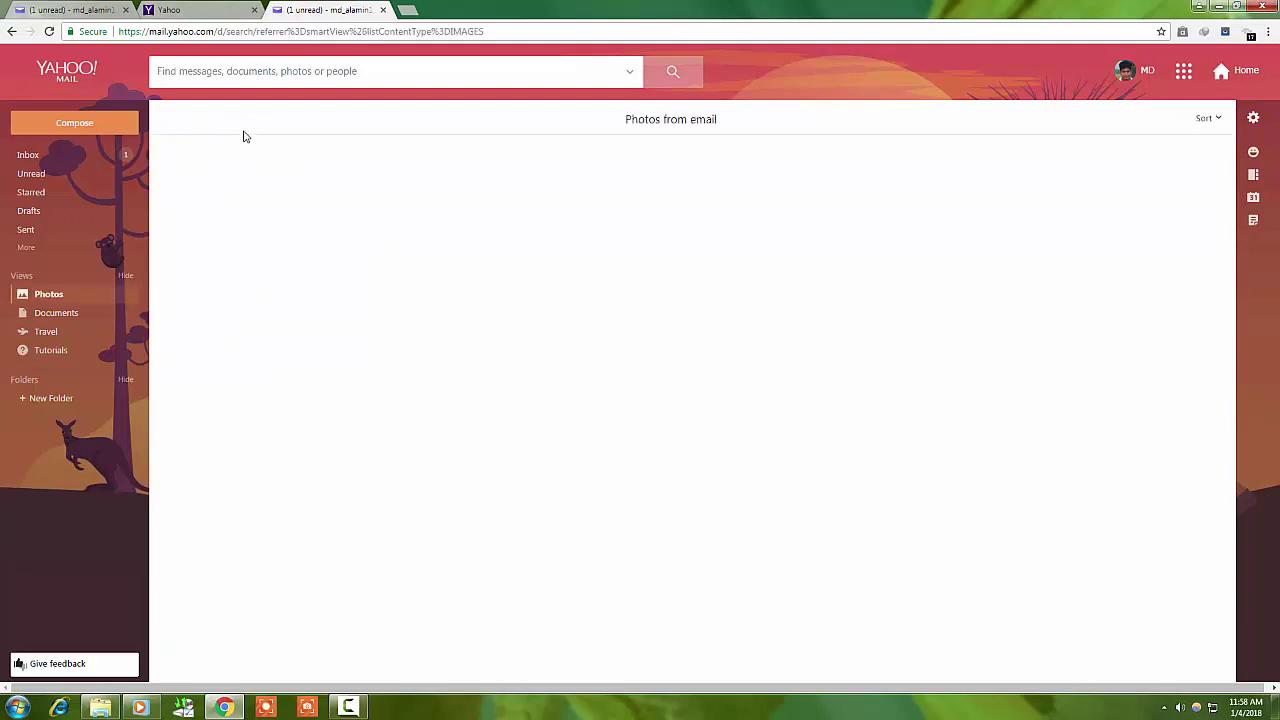
pyautogui.click(30, 158)
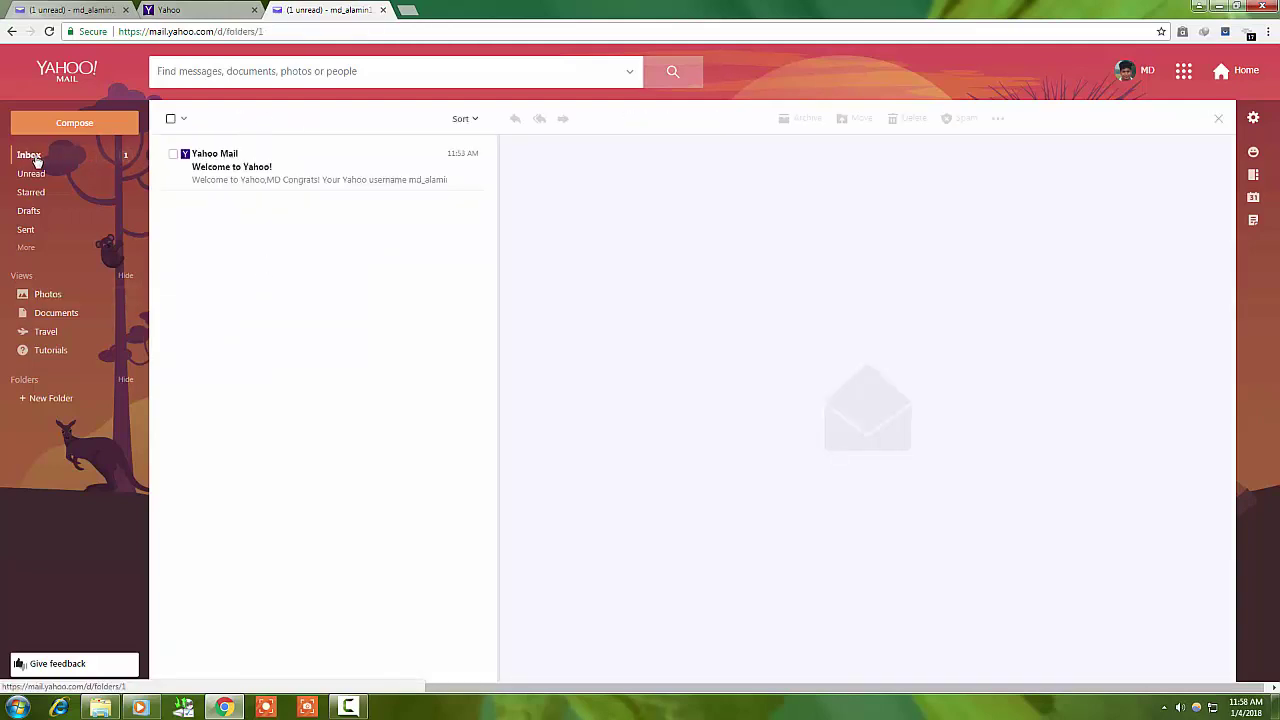
pyautogui.click(69, 125)
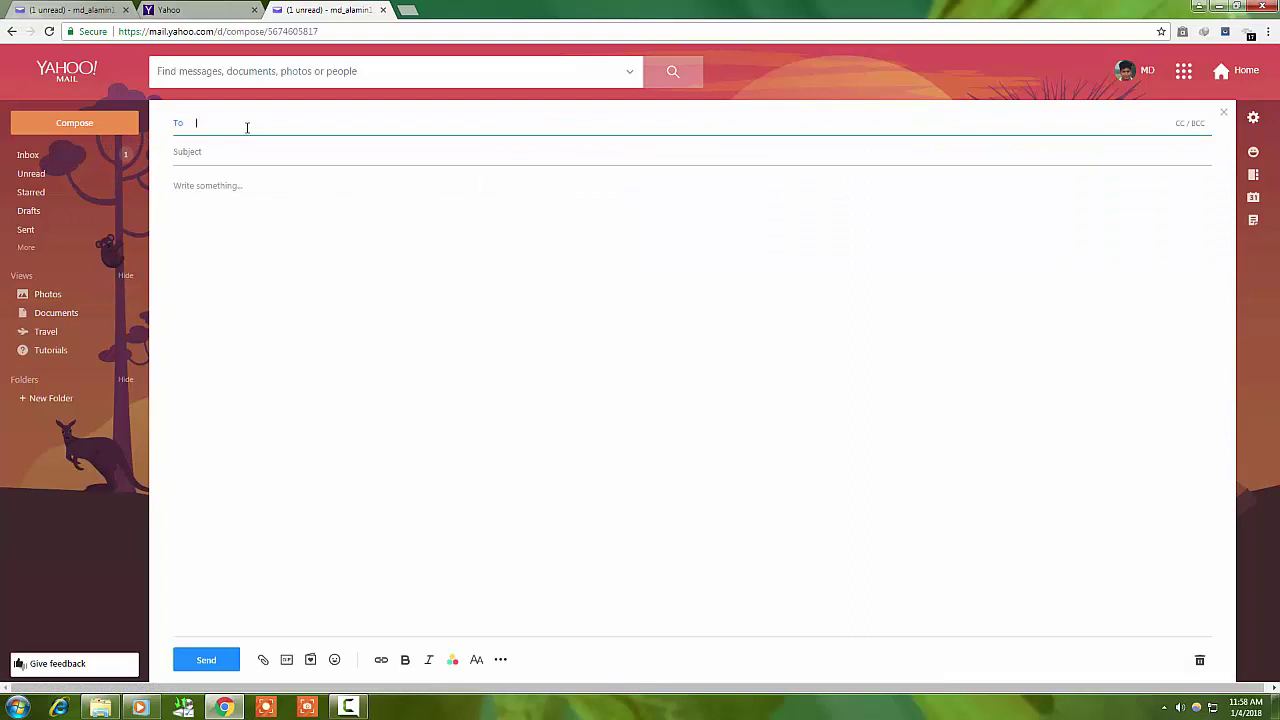
# Step: Enter the recipient's e-mail address, subject 'for mail' and body text 'Tube Tutorial Pro'
pyautogui.write('mda')
pyautogui.press('BackSpace')
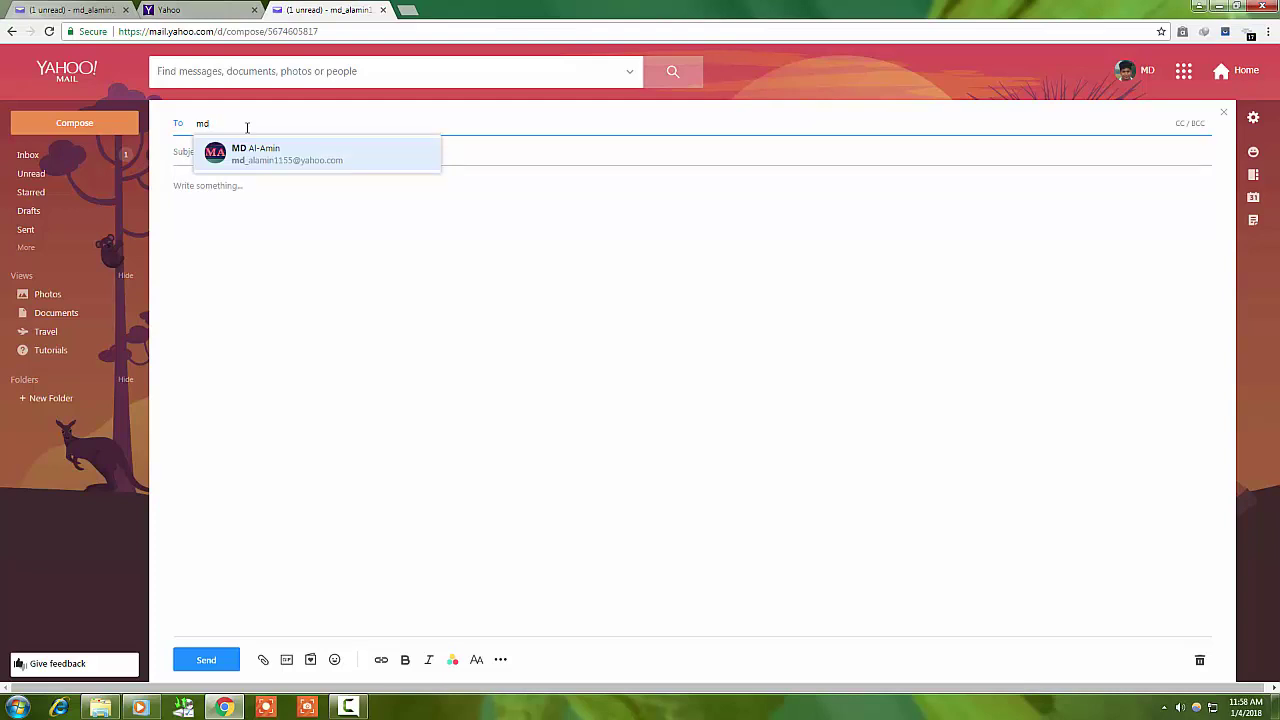
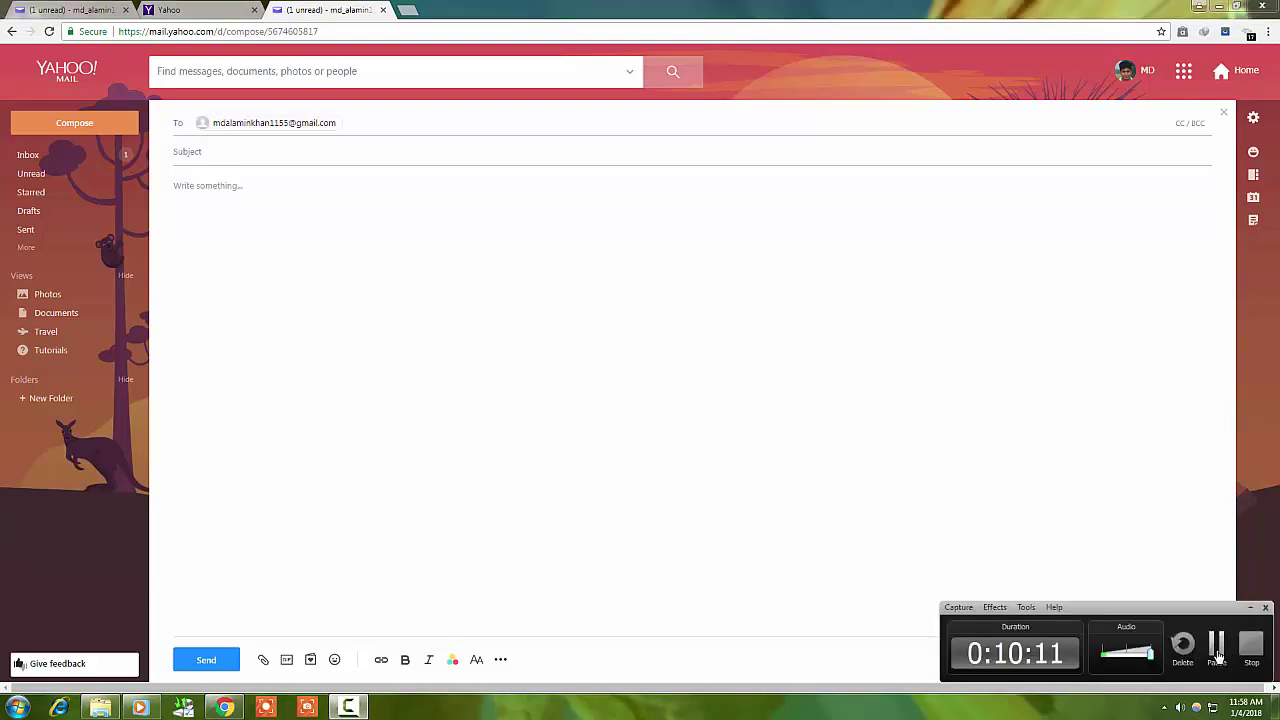
pyautogui.click(234, 146)
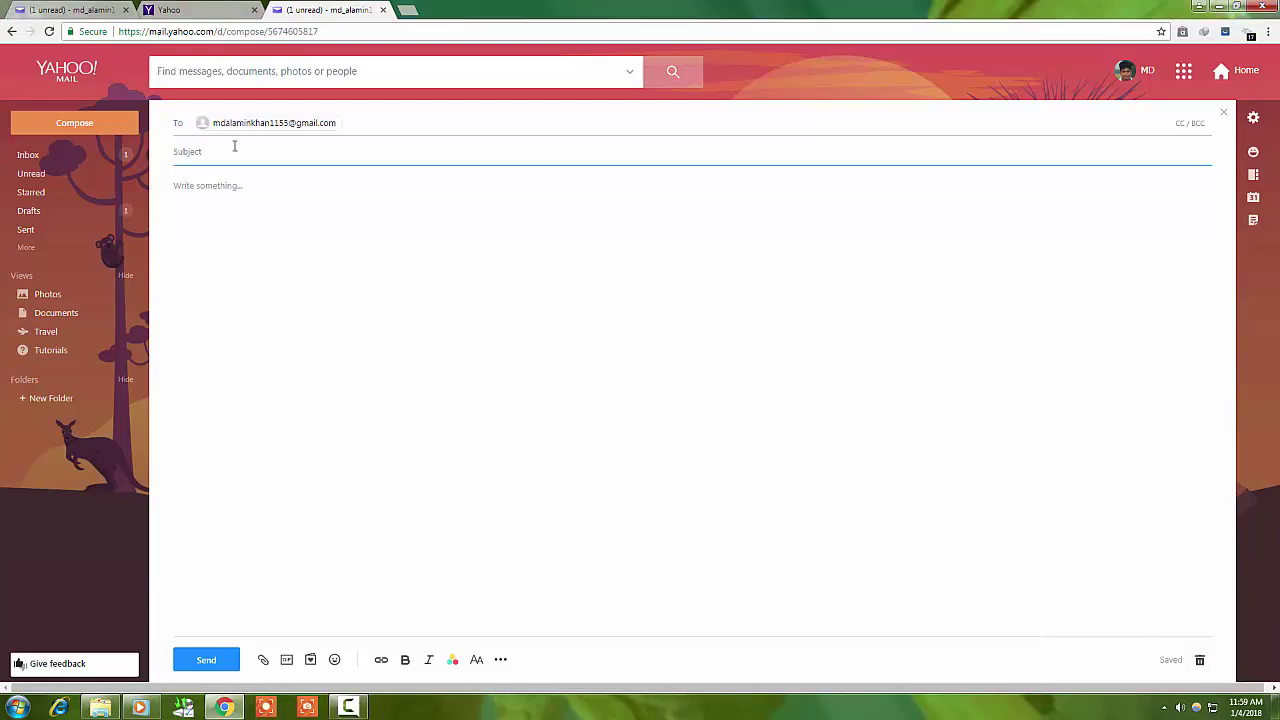
pyautogui.write('for mail')
pyautogui.click(214, 185)
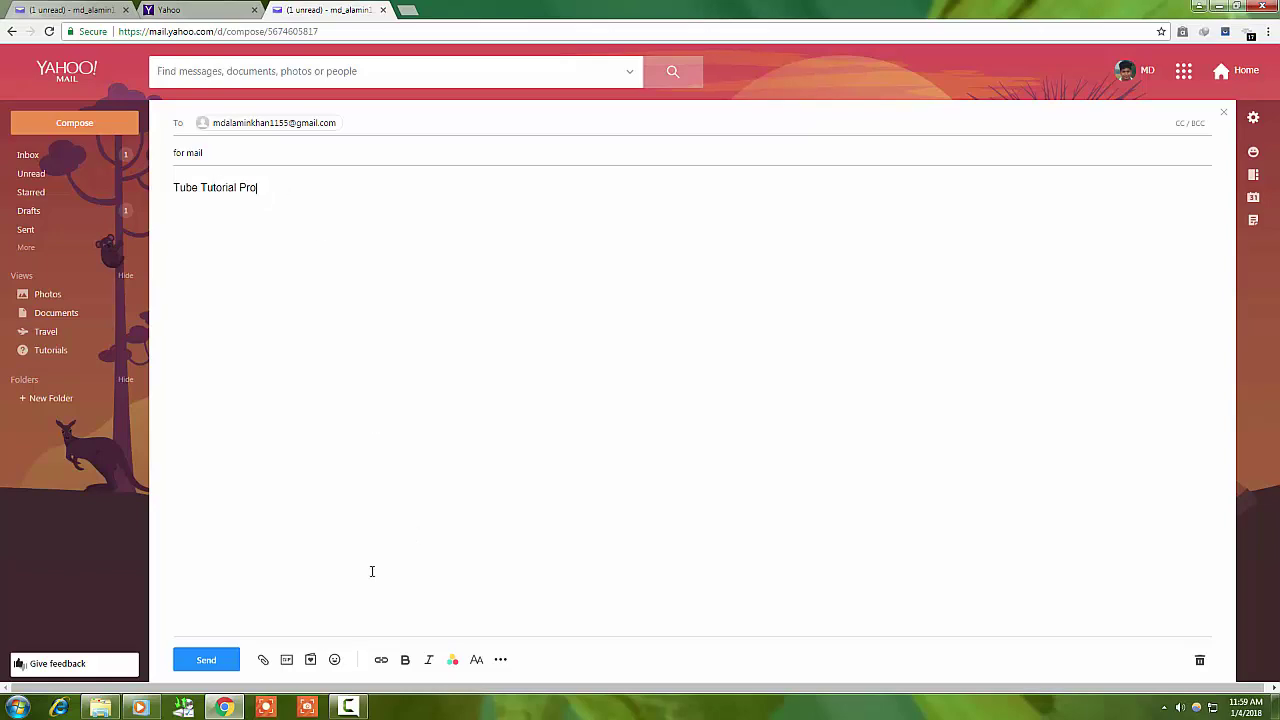
# Step: Attach the JPEG photo from the Desktop to the message
pyautogui.click(265, 661)
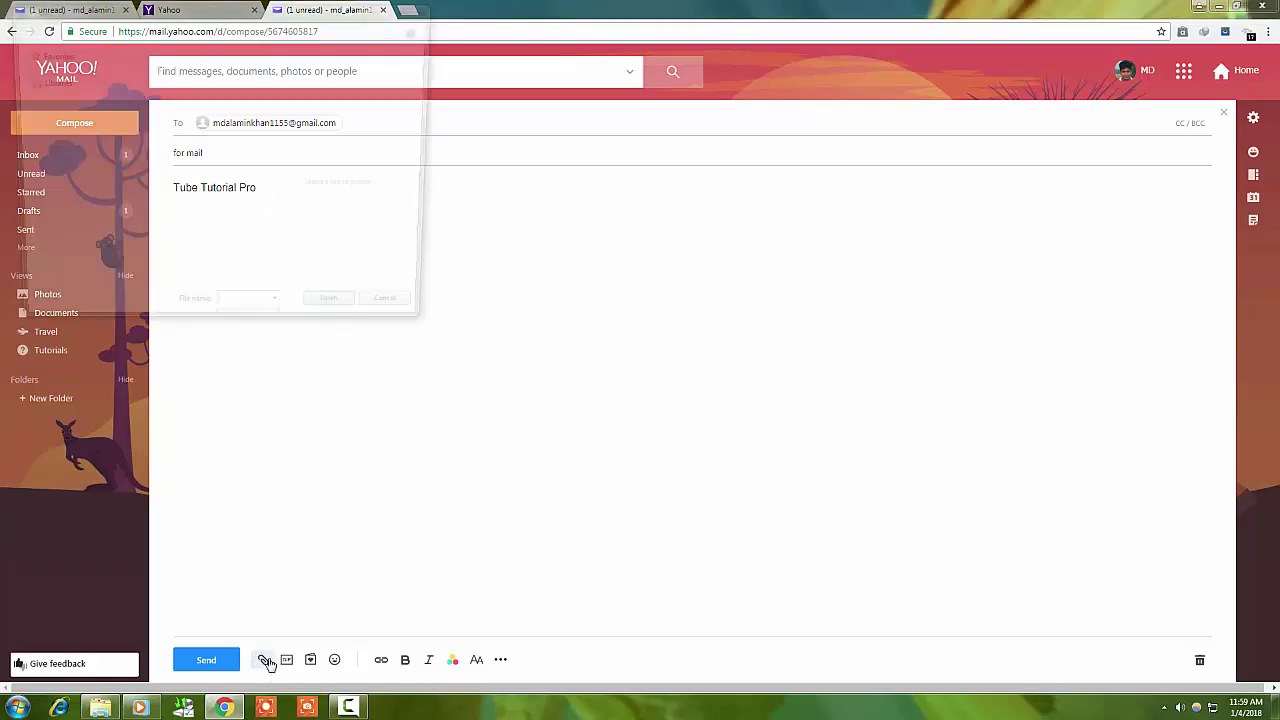
pyautogui.scroll(-10, 505, 359)
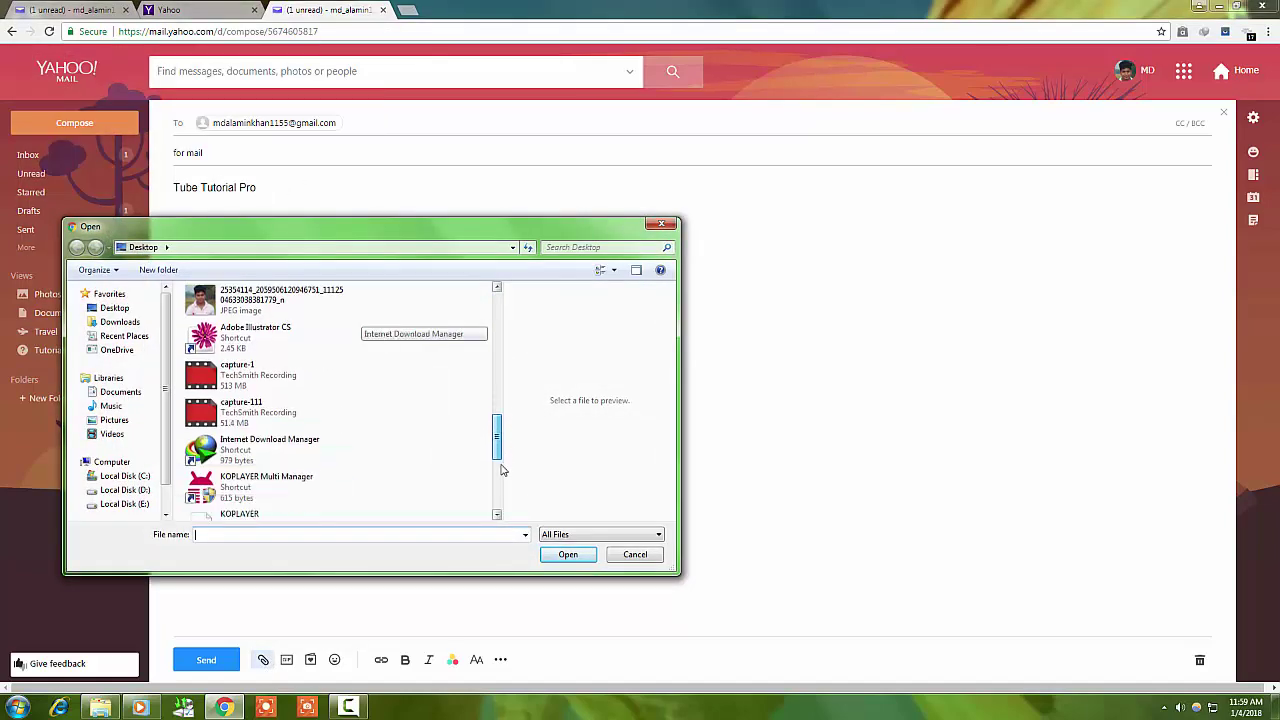
pyautogui.scroll(3, 508, 450)
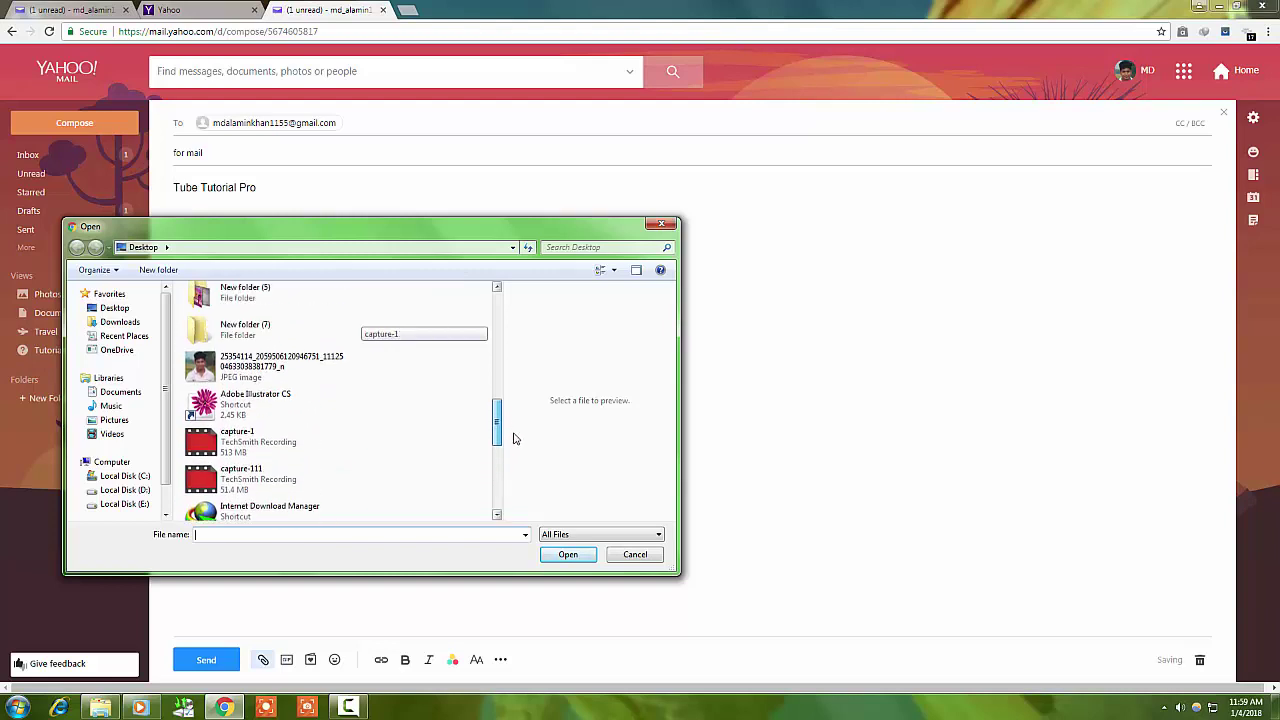
pyautogui.click(290, 365)
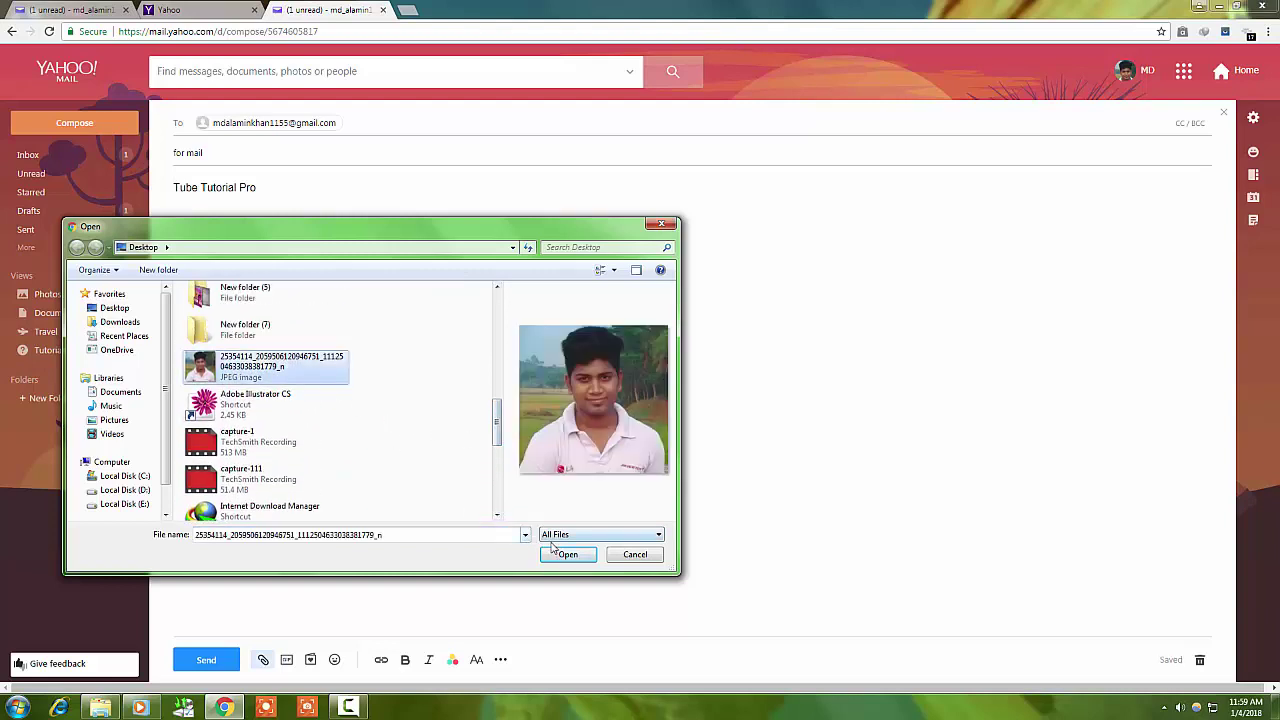
pyautogui.click(553, 550)
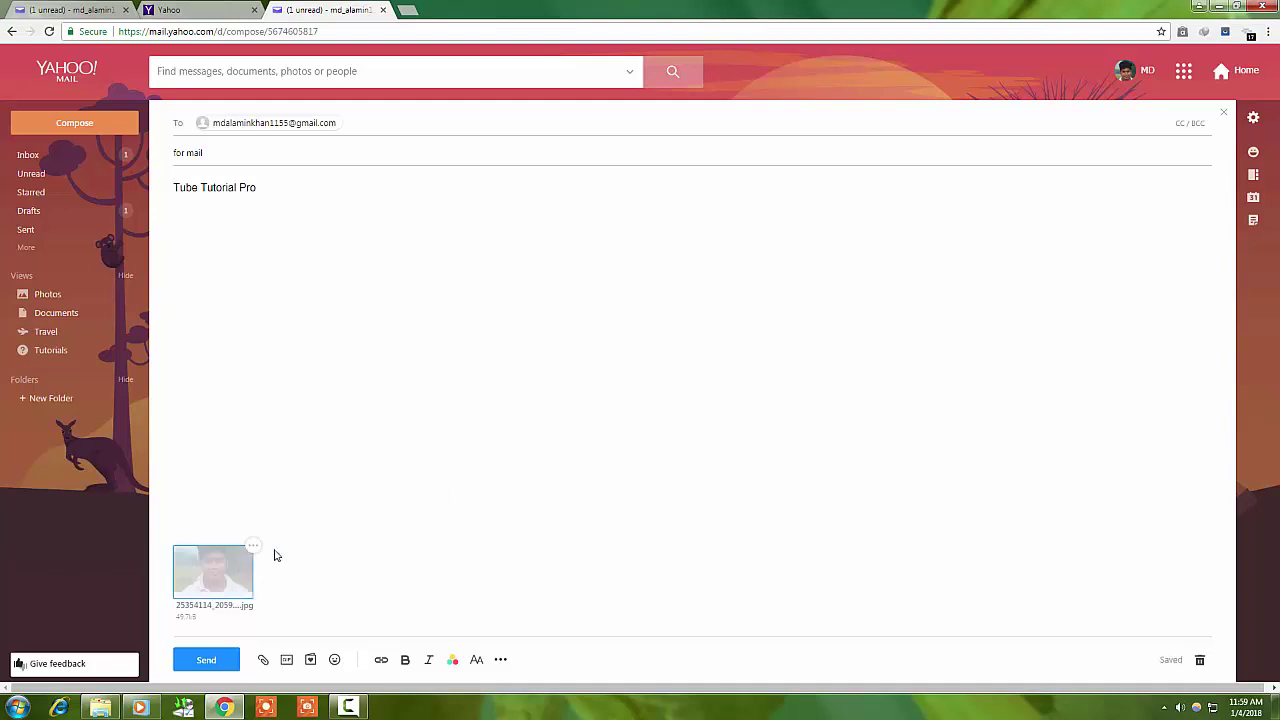
# Step: Attach 'New Text Document.txt' and bring up the stationery designs gallery
pyautogui.click(264, 661)
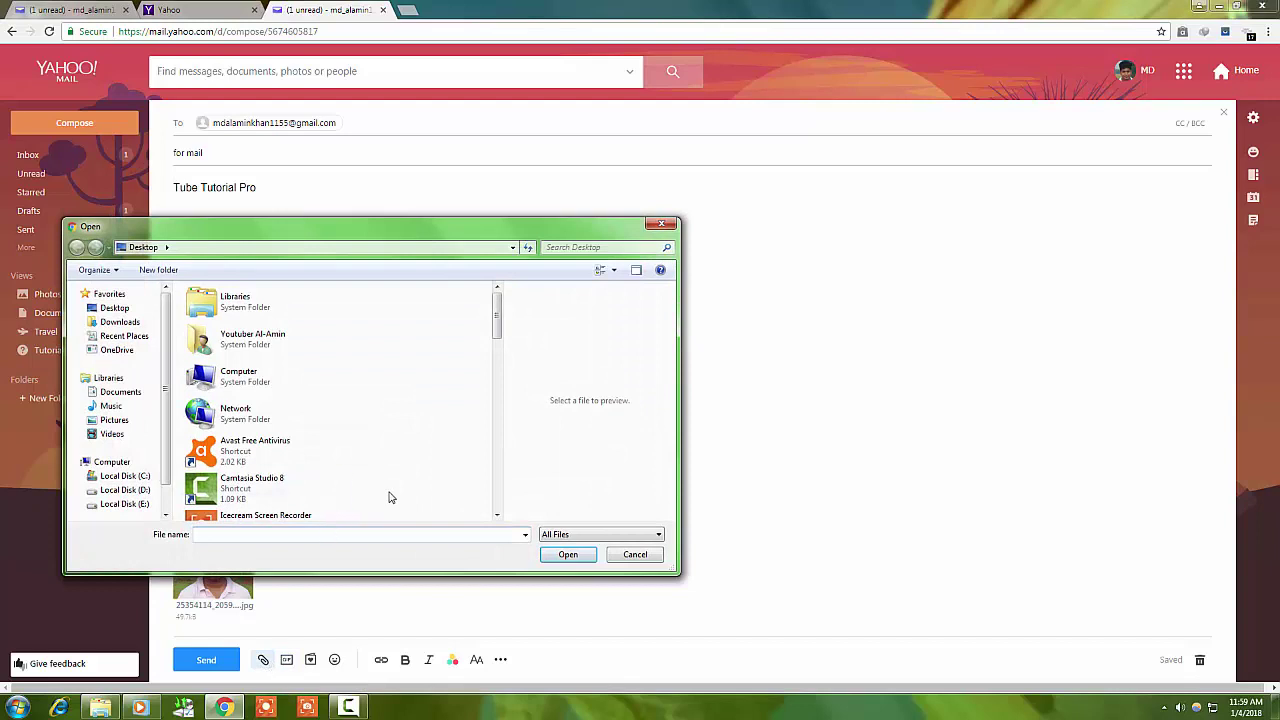
pyautogui.moveTo(497, 330); pyautogui.dragTo(497, 478)
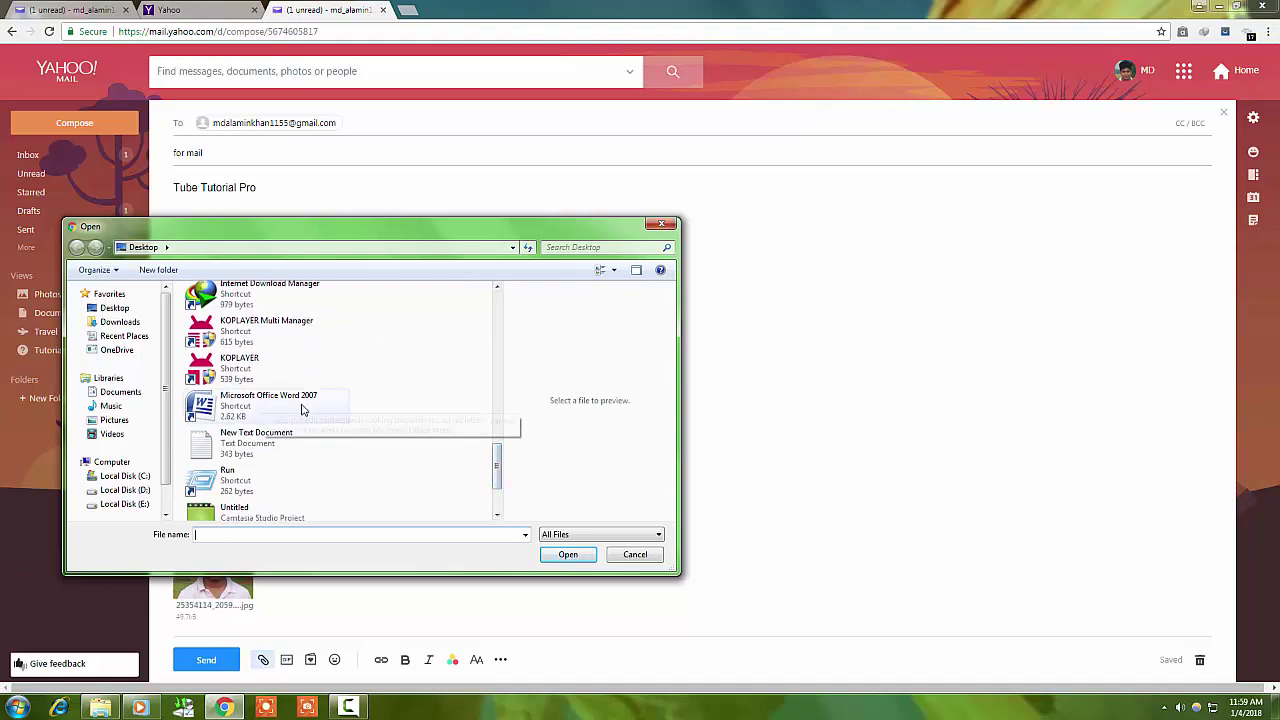
pyautogui.click(275, 450)
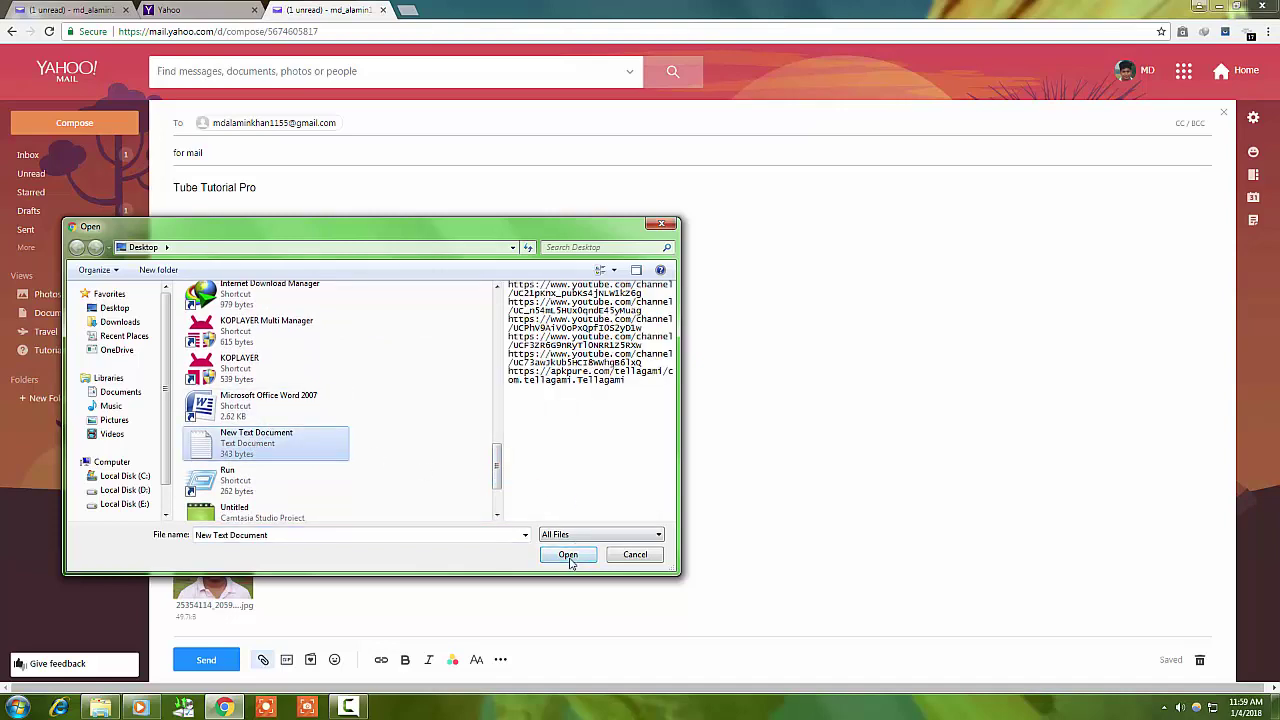
pyautogui.click(568, 555)
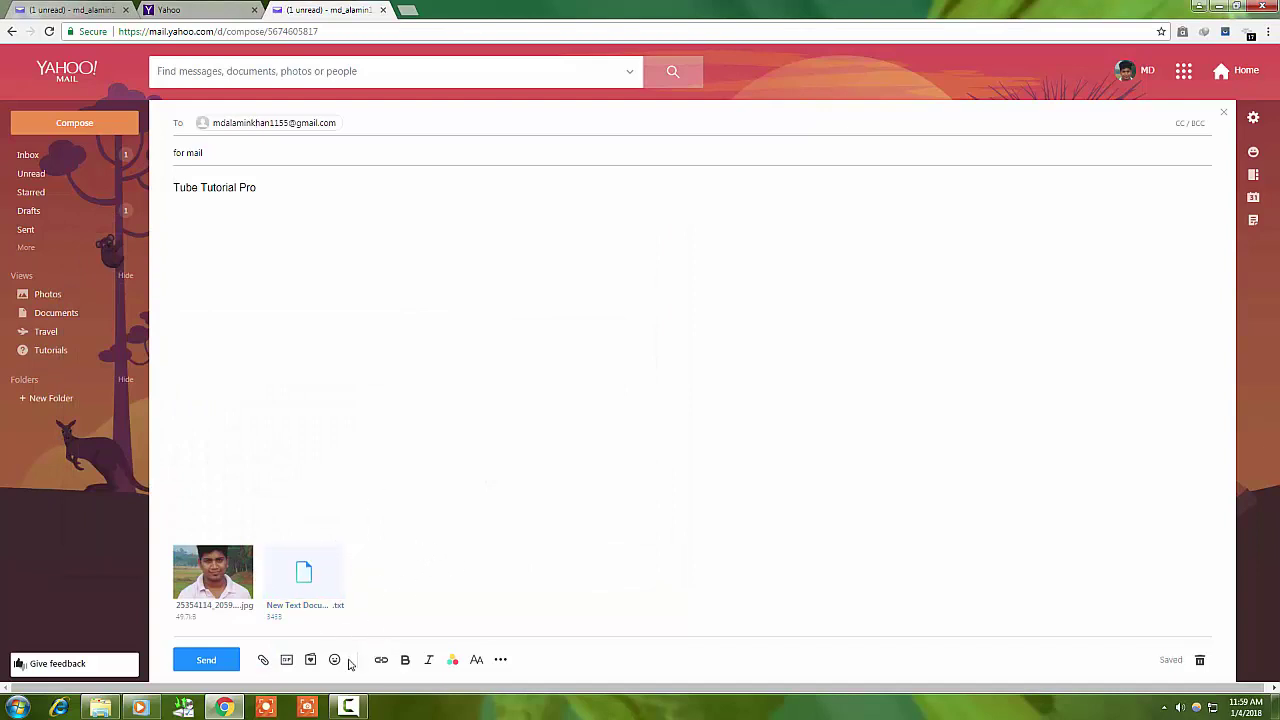
pyautogui.click(311, 661)
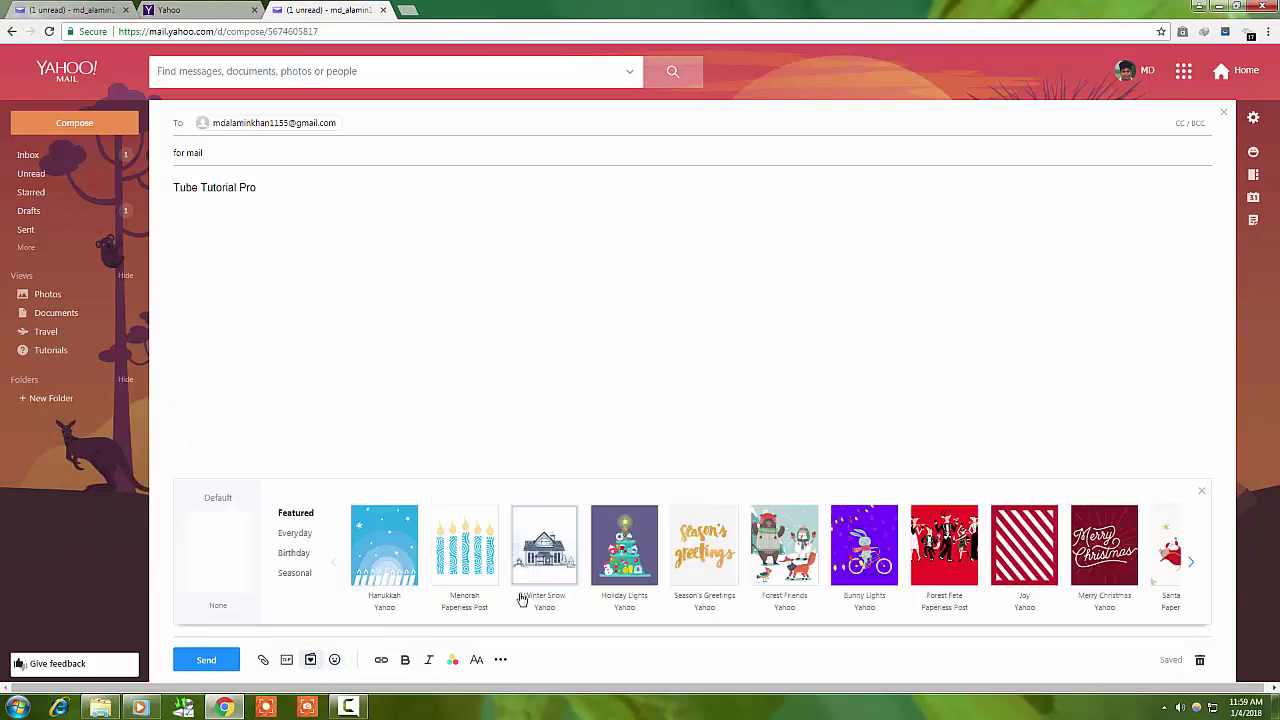
# Step: Preview the Menorah, Winter Snow, Forest Fete, Merry Christmas and Santa stationery on the draft
pyautogui.click(437, 554)
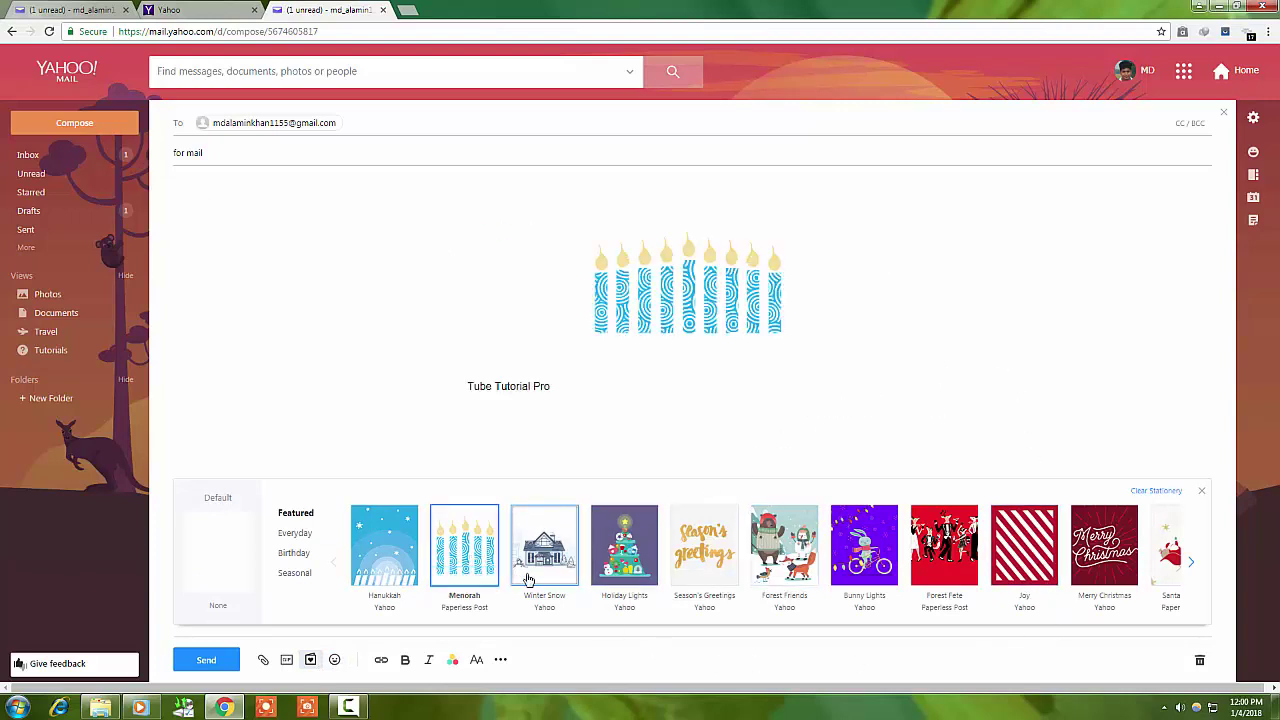
pyautogui.click(571, 565)
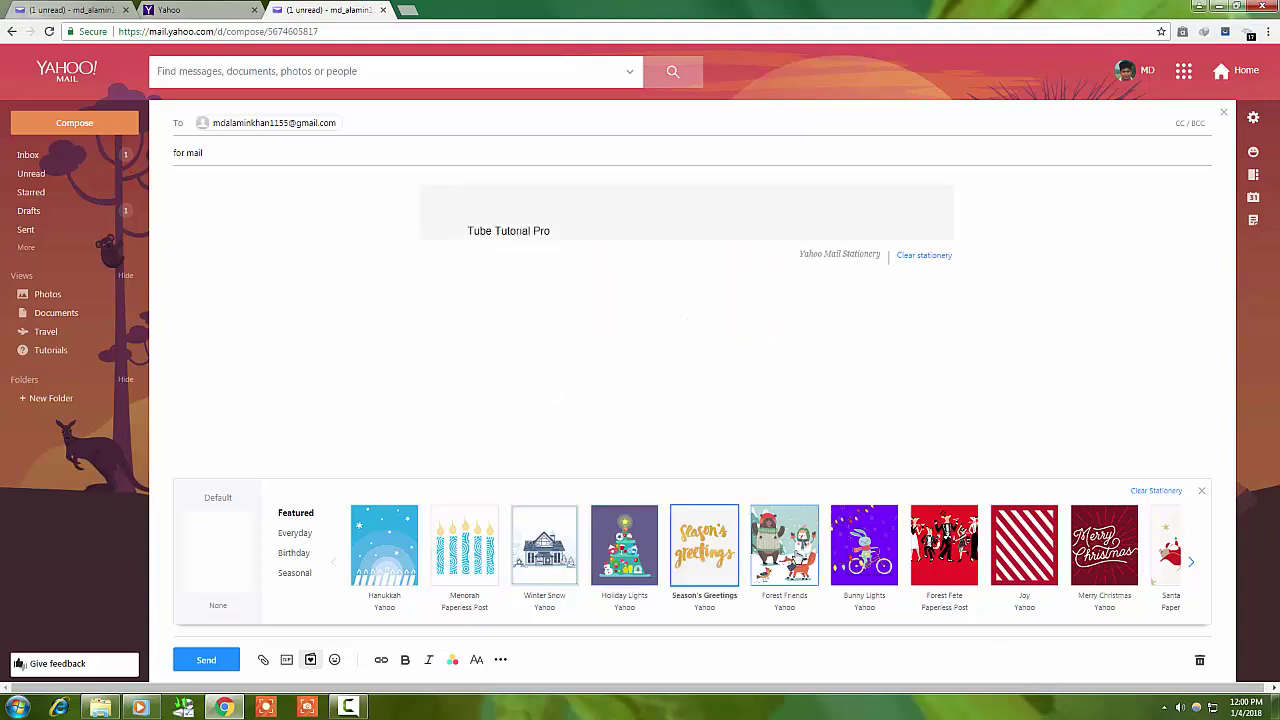
pyautogui.click(945, 556)
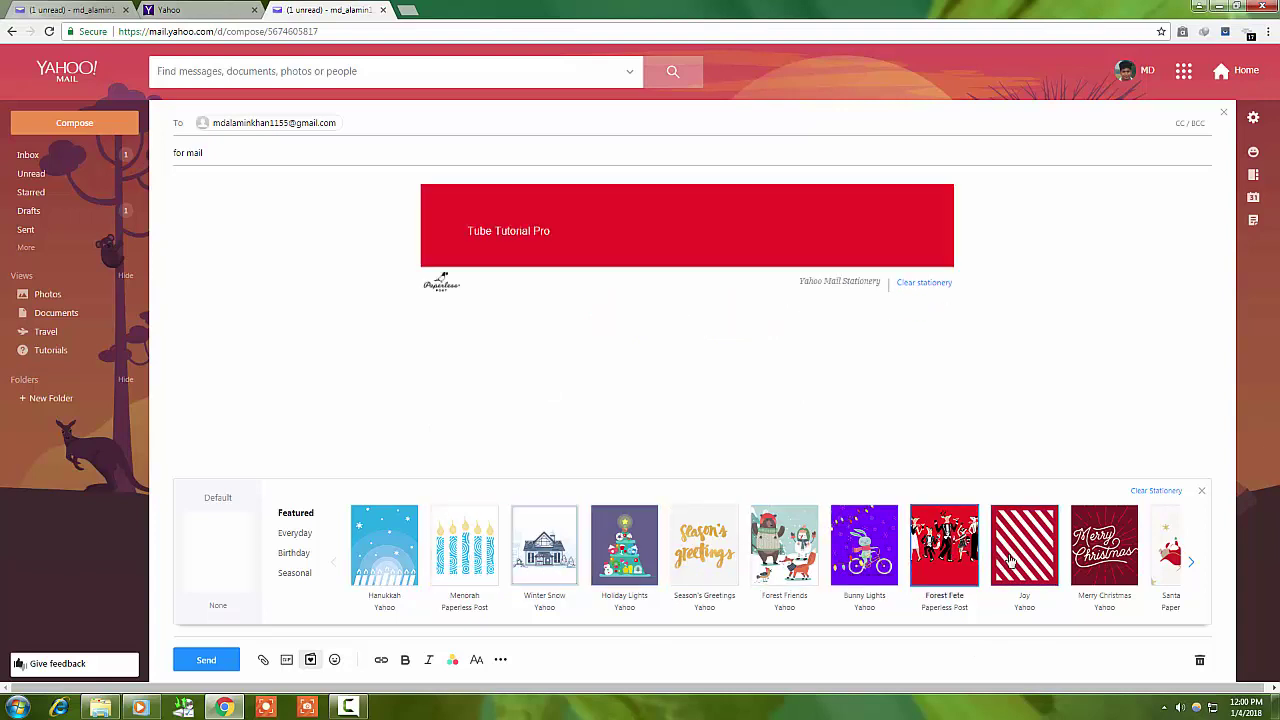
pyautogui.click(1092, 558)
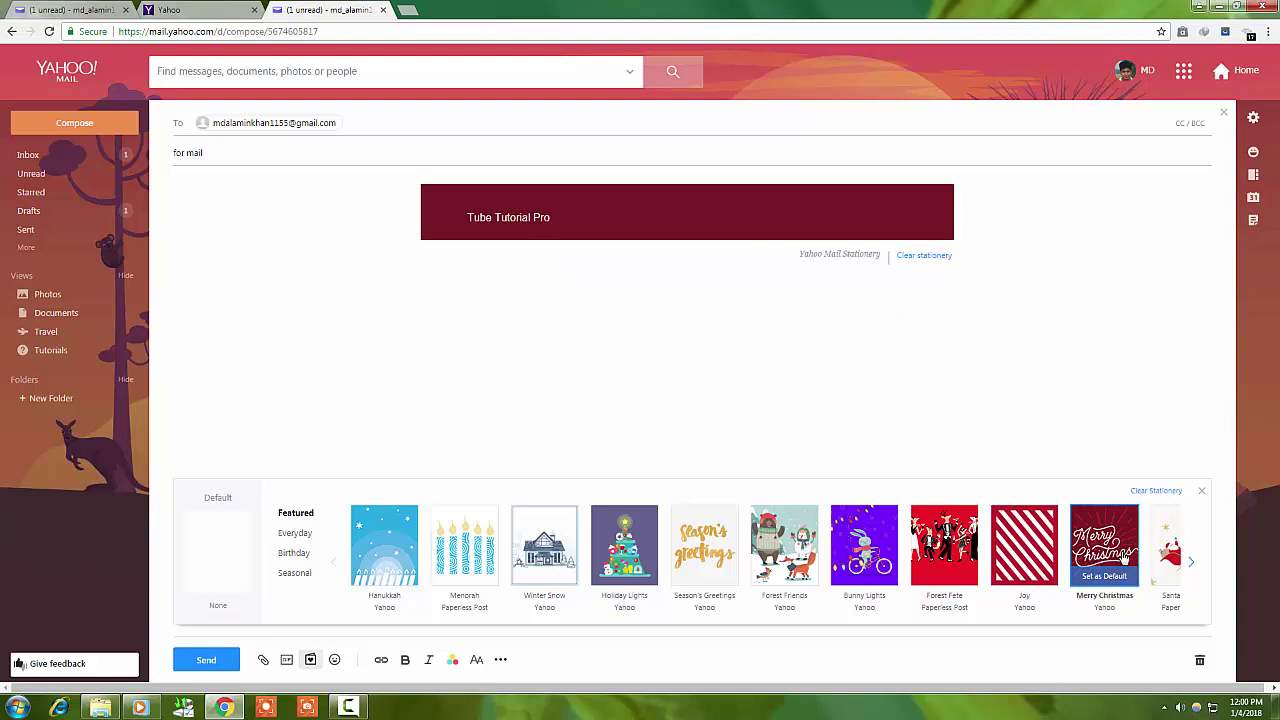
pyautogui.click(1166, 556)
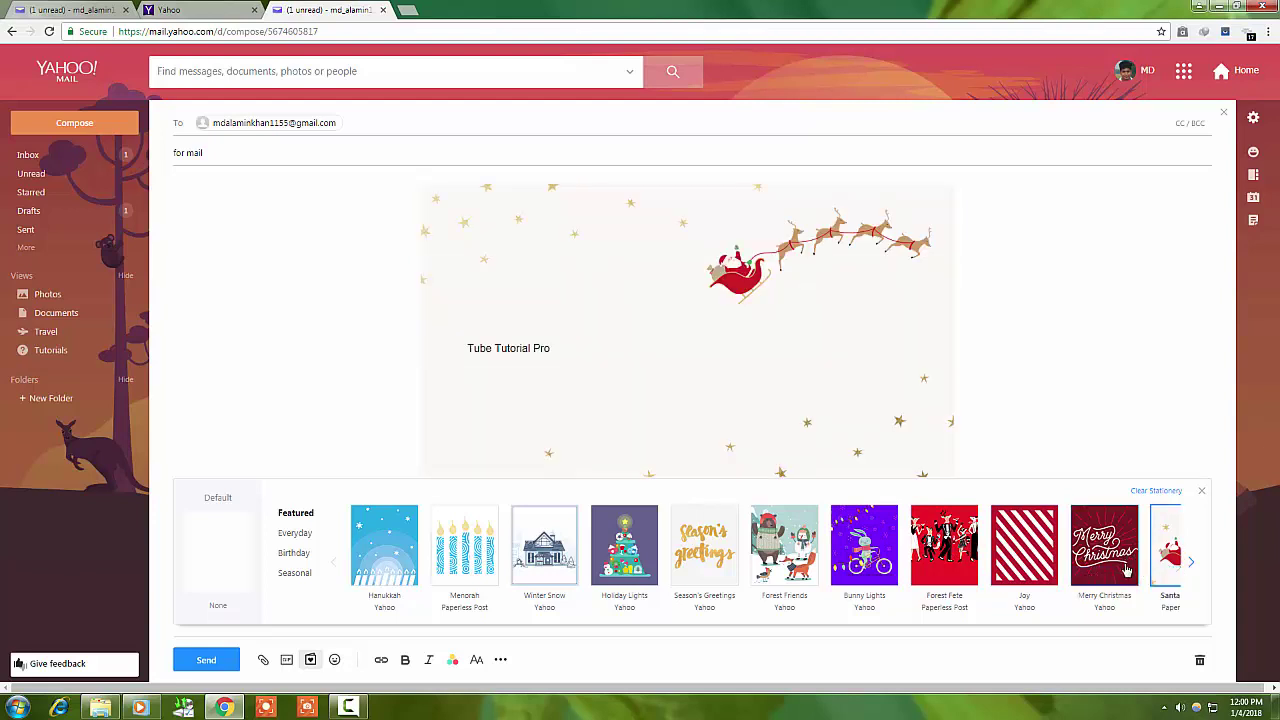
# Step: Try Polyglot Thanks, Swiss Mix, Champers, Party Time and Peppermints, then apply Mercer Thank You
pyautogui.moveTo(1100, 556); pyautogui.dragTo(860, 568)
pyautogui.click(1191, 562)
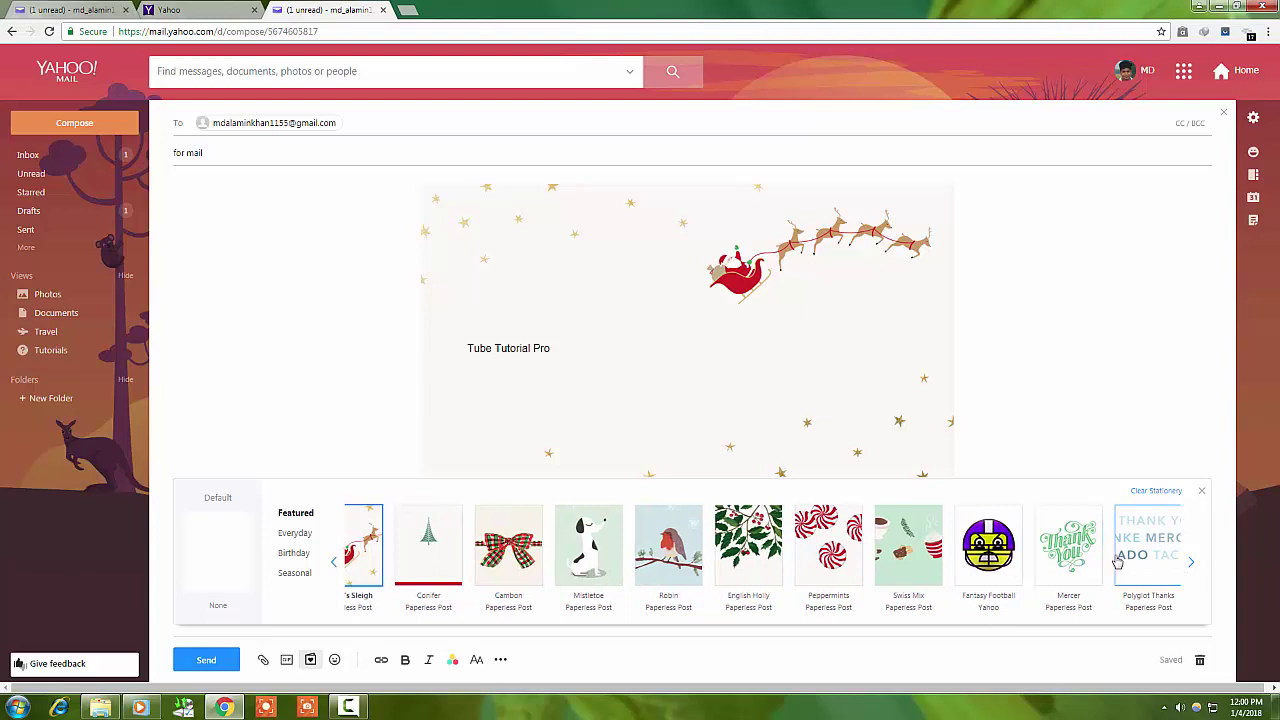
pyautogui.click(1125, 560)
pyautogui.click(915, 560)
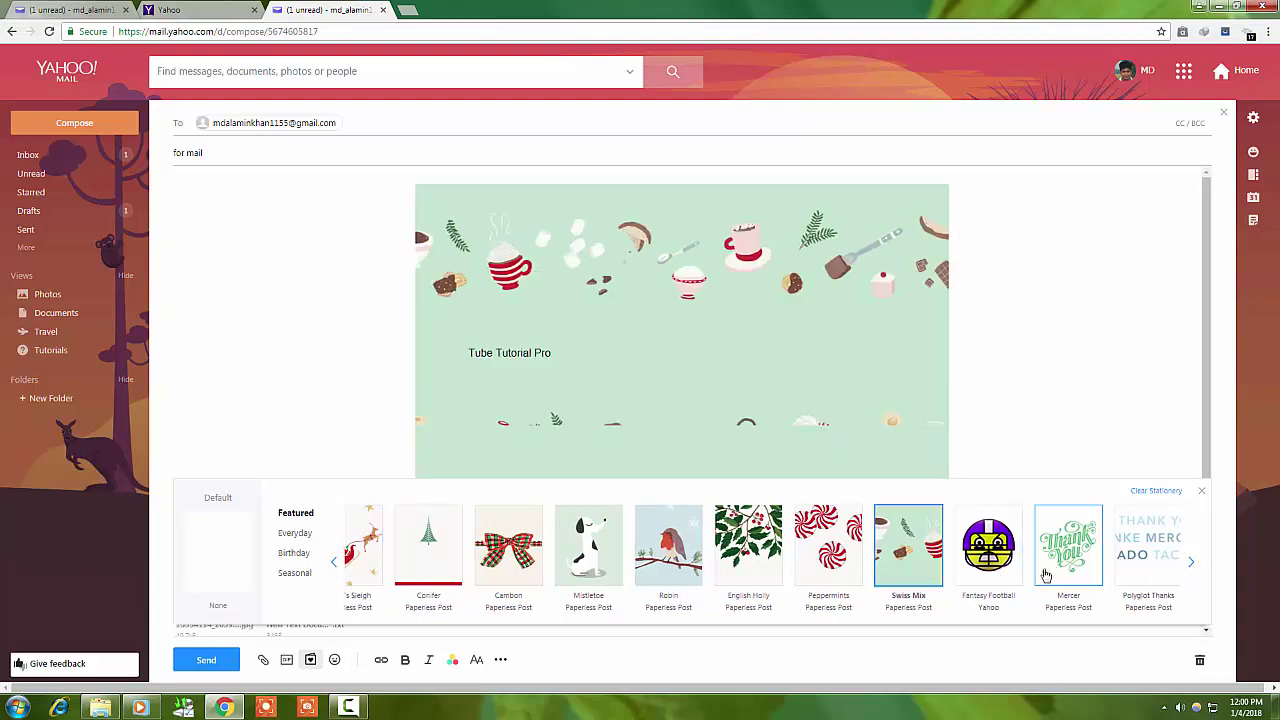
pyautogui.click(1191, 562)
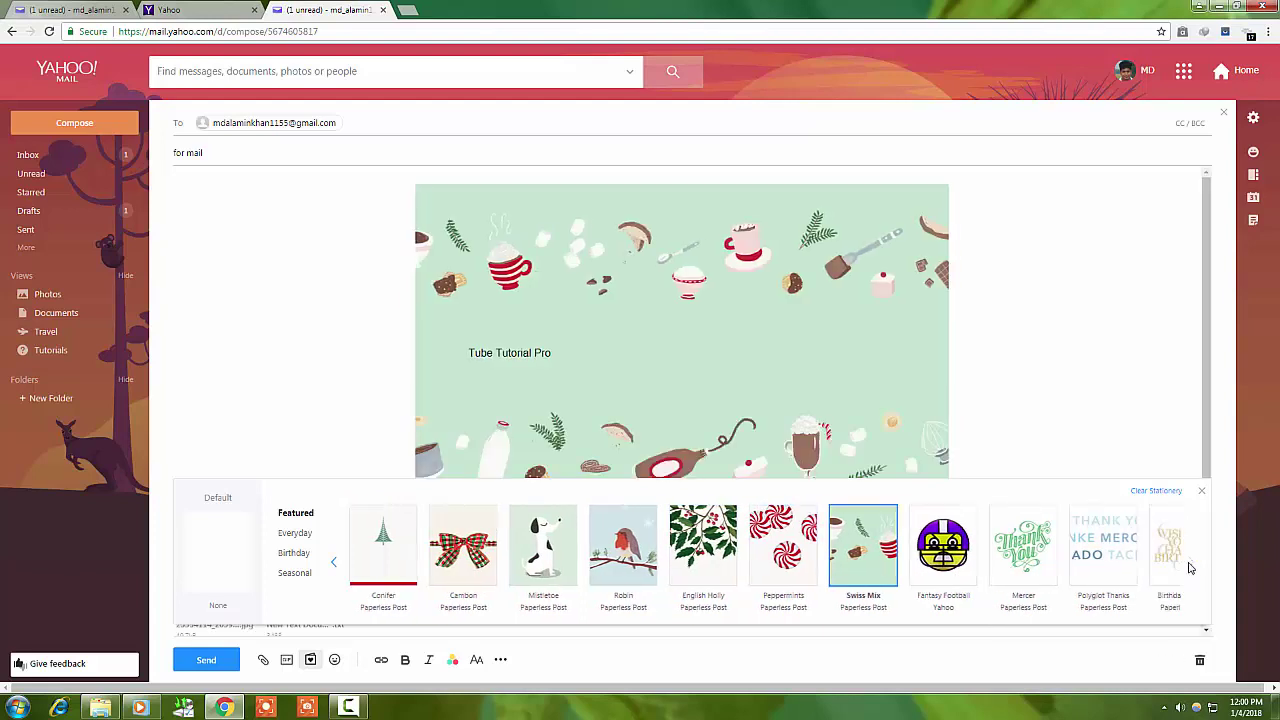
pyautogui.click(975, 568)
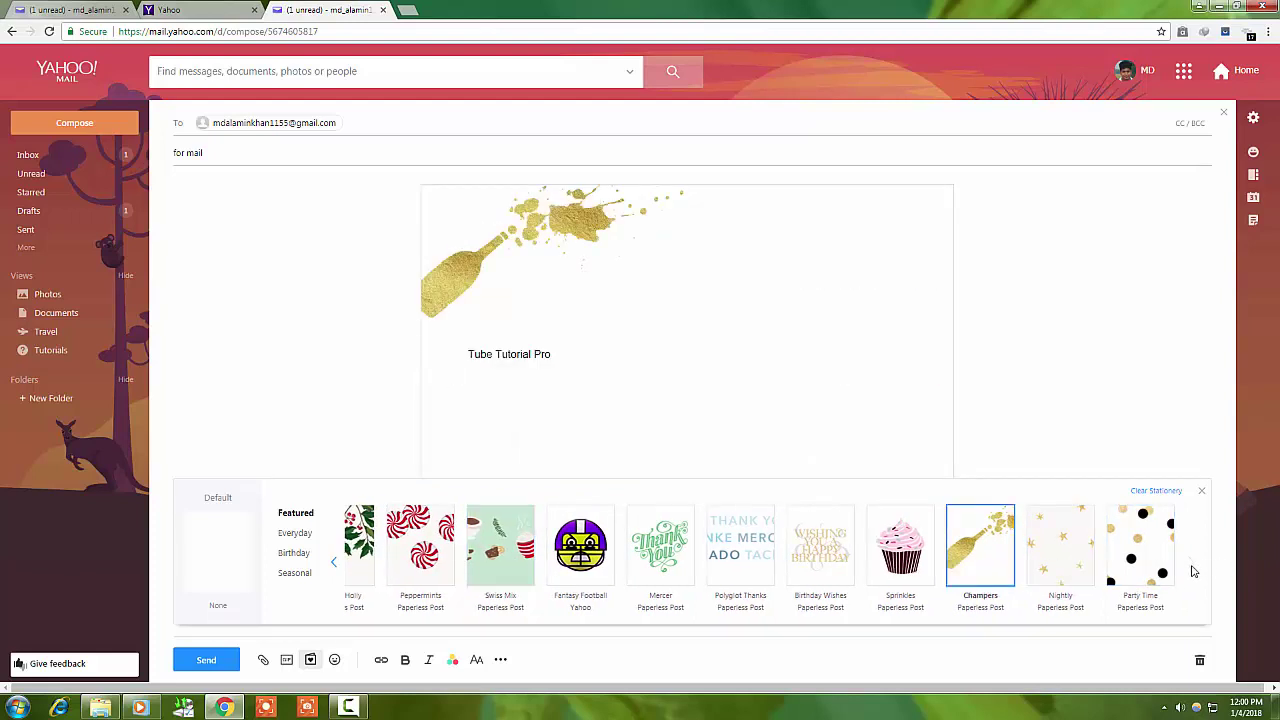
pyautogui.click(1170, 566)
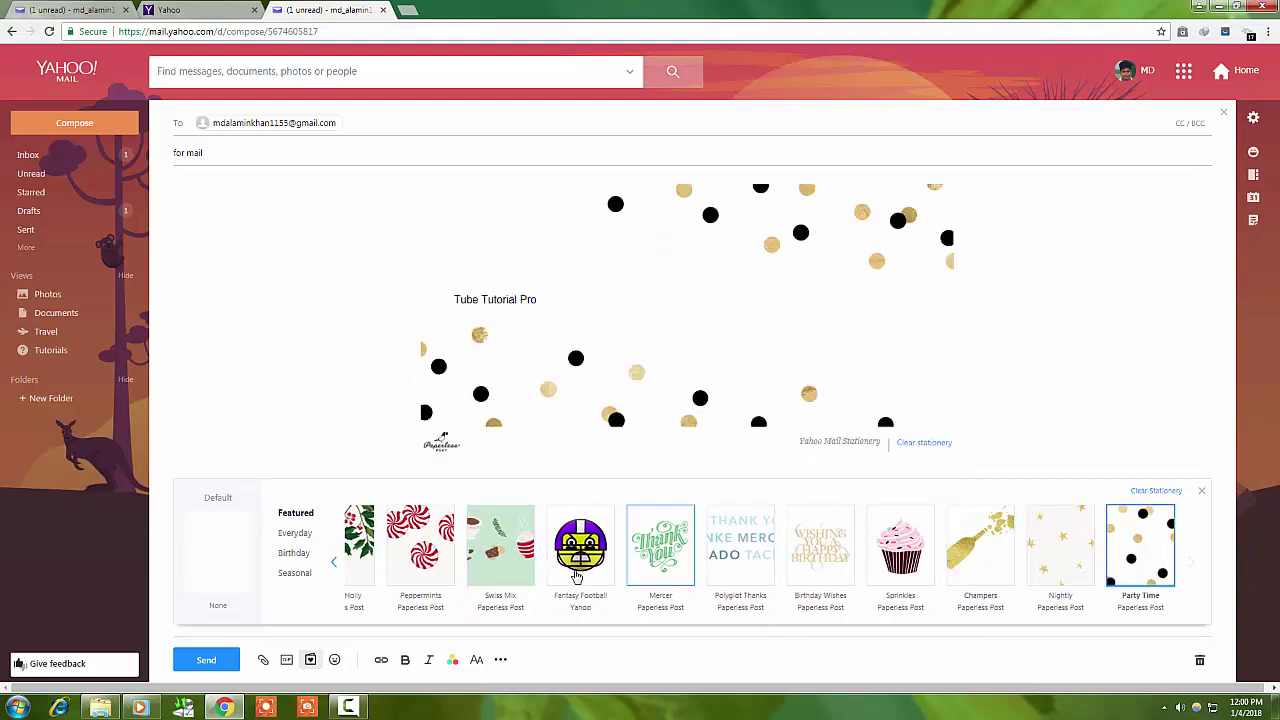
pyautogui.click(412, 568)
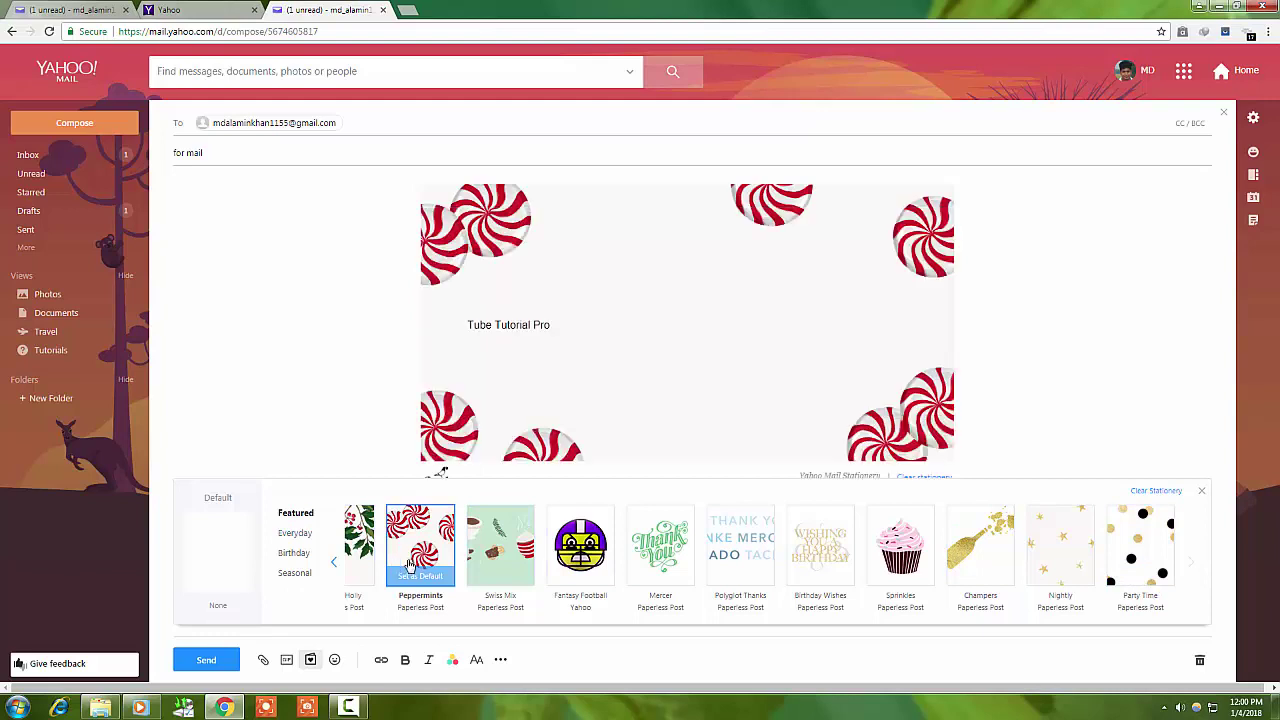
pyautogui.click(630, 568)
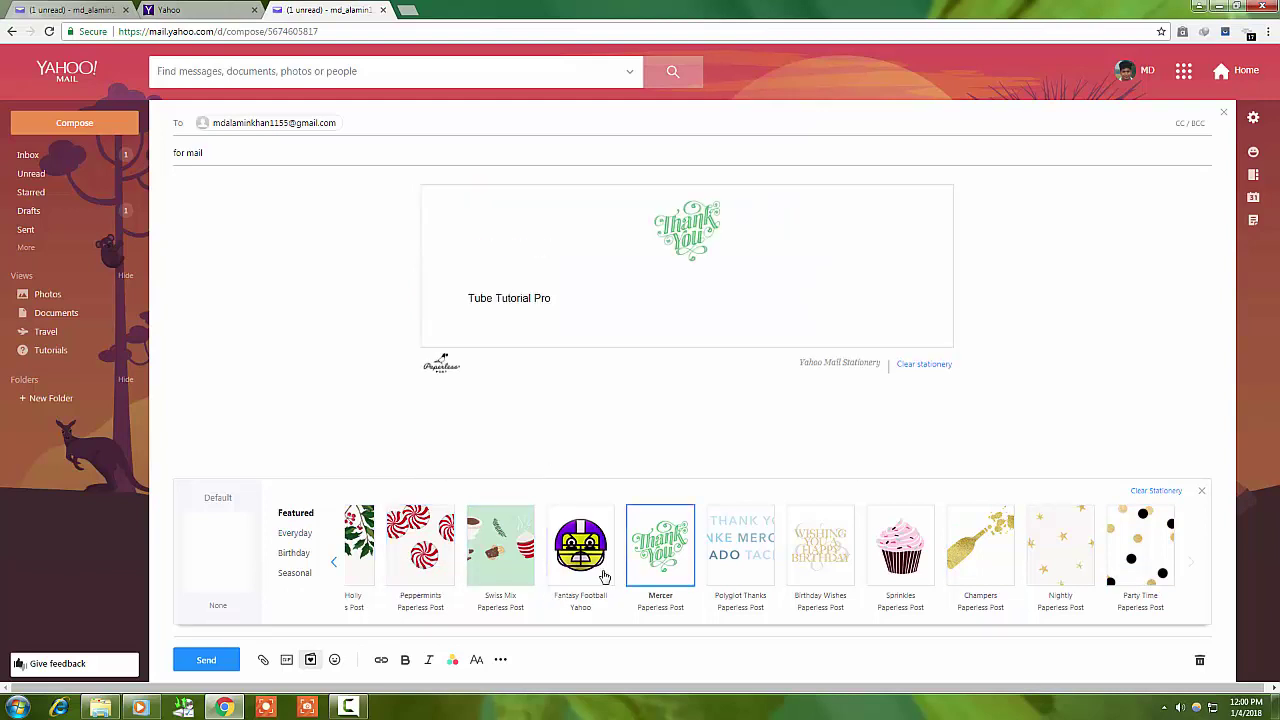
# Step: Look over the text colour and font options without changing anything
pyautogui.click(453, 661)
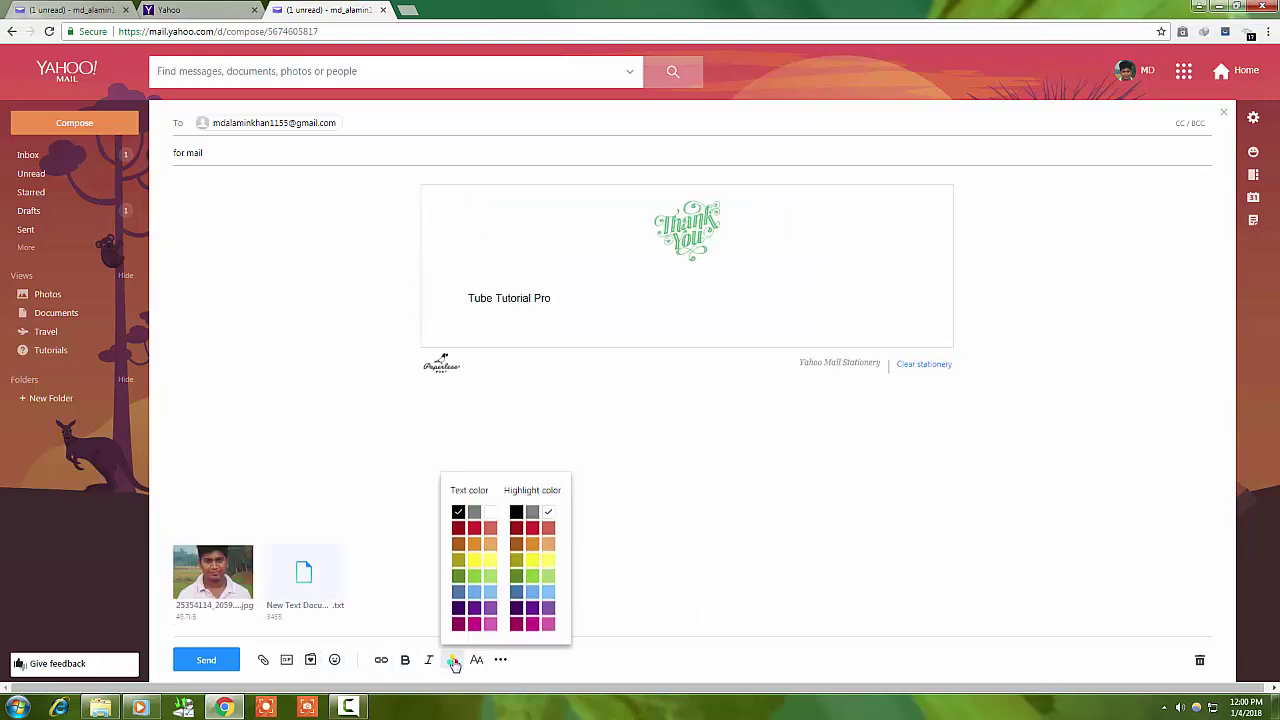
pyautogui.click(481, 570)
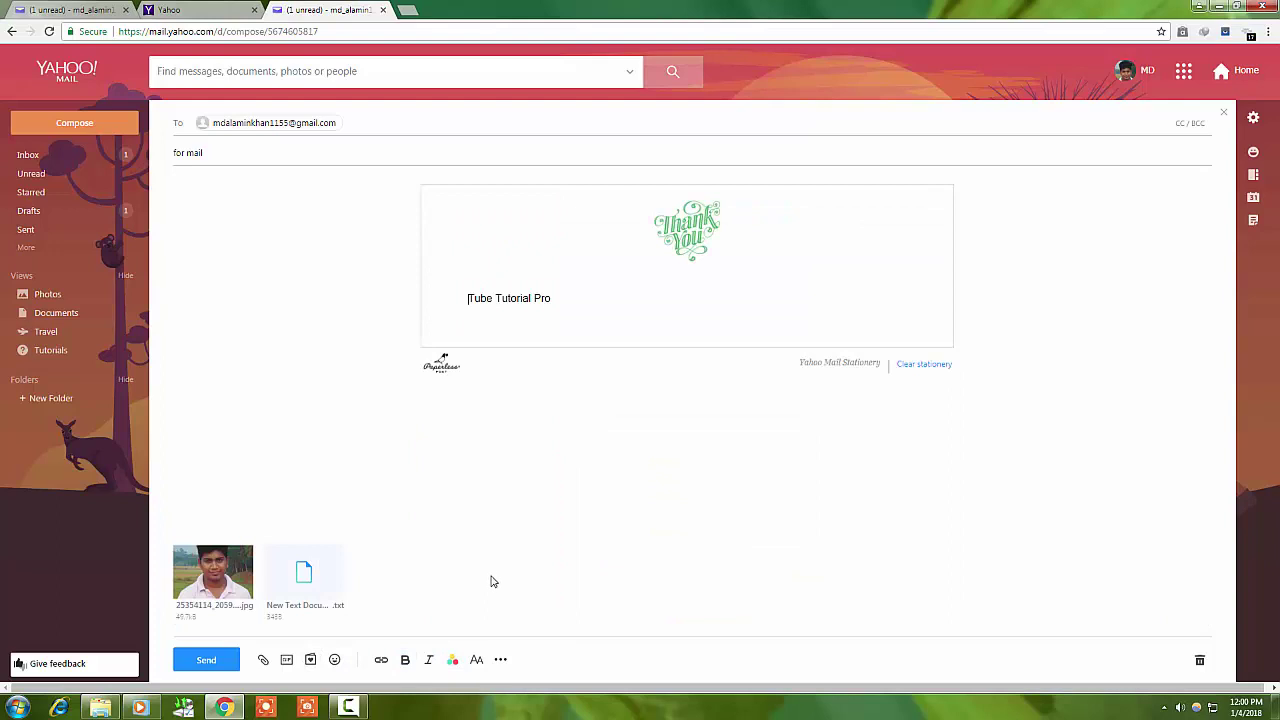
pyautogui.click(462, 667)
pyautogui.click(518, 628)
pyautogui.click(479, 663)
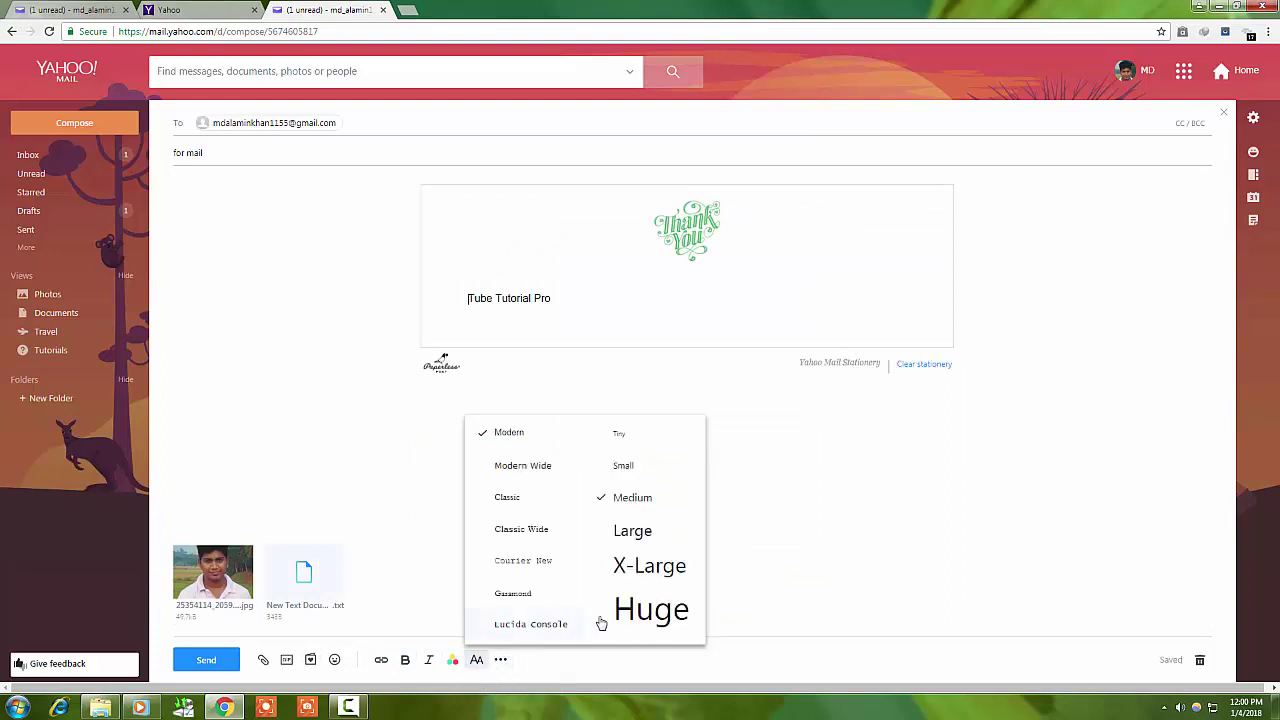
pyautogui.click(640, 612)
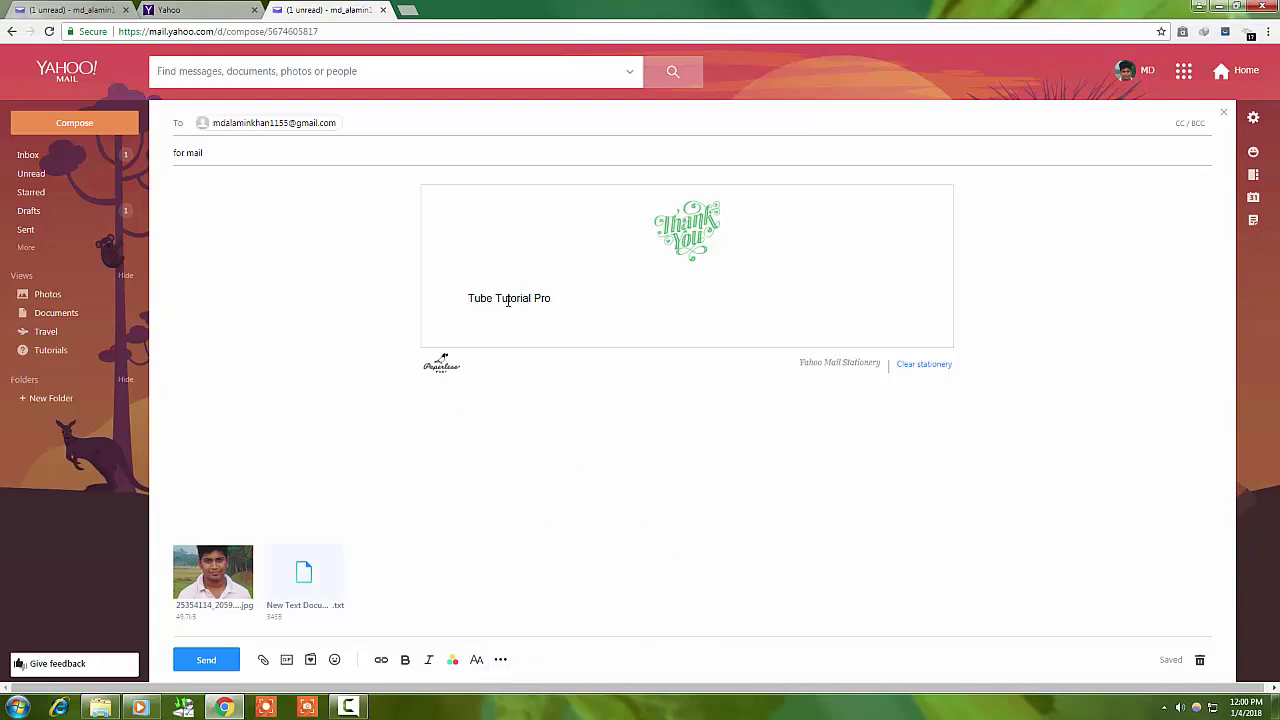
# Step: Centre the 'Tube Tutorial Pro' line and send the message with its attachments
pyautogui.moveTo(551, 299); pyautogui.dragTo(430, 298)
pyautogui.click(501, 662)
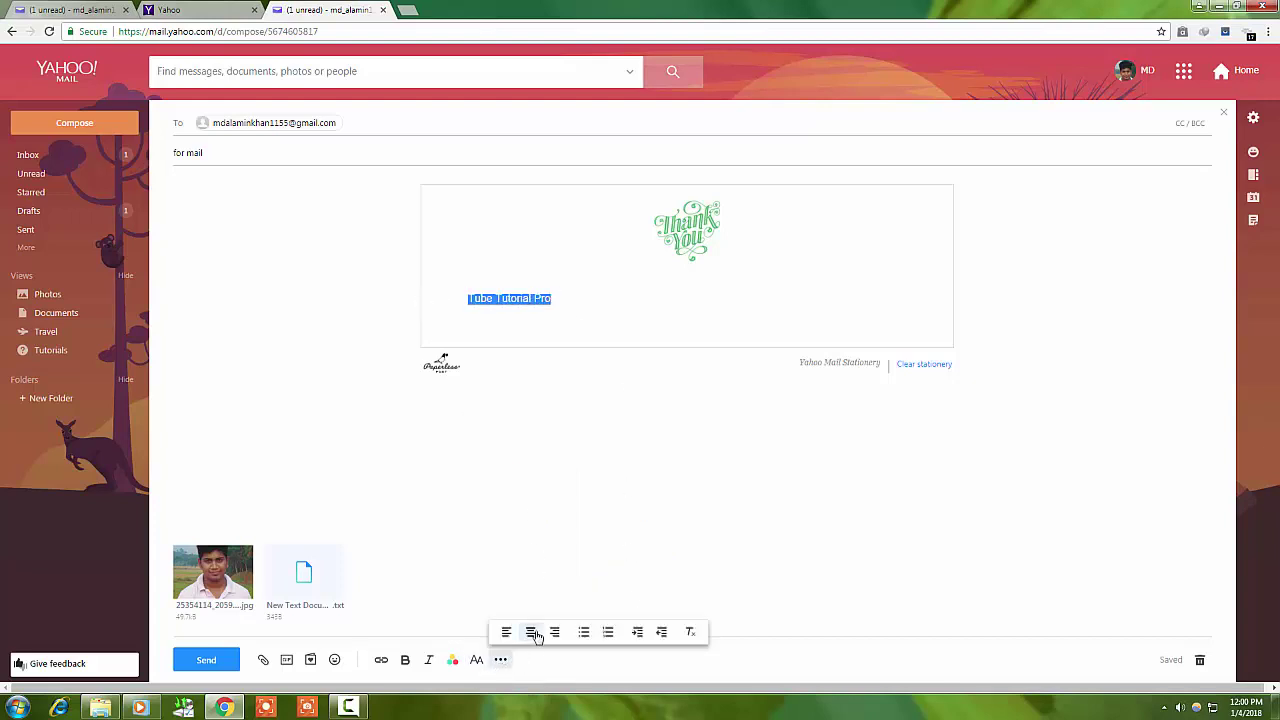
pyautogui.click(534, 636)
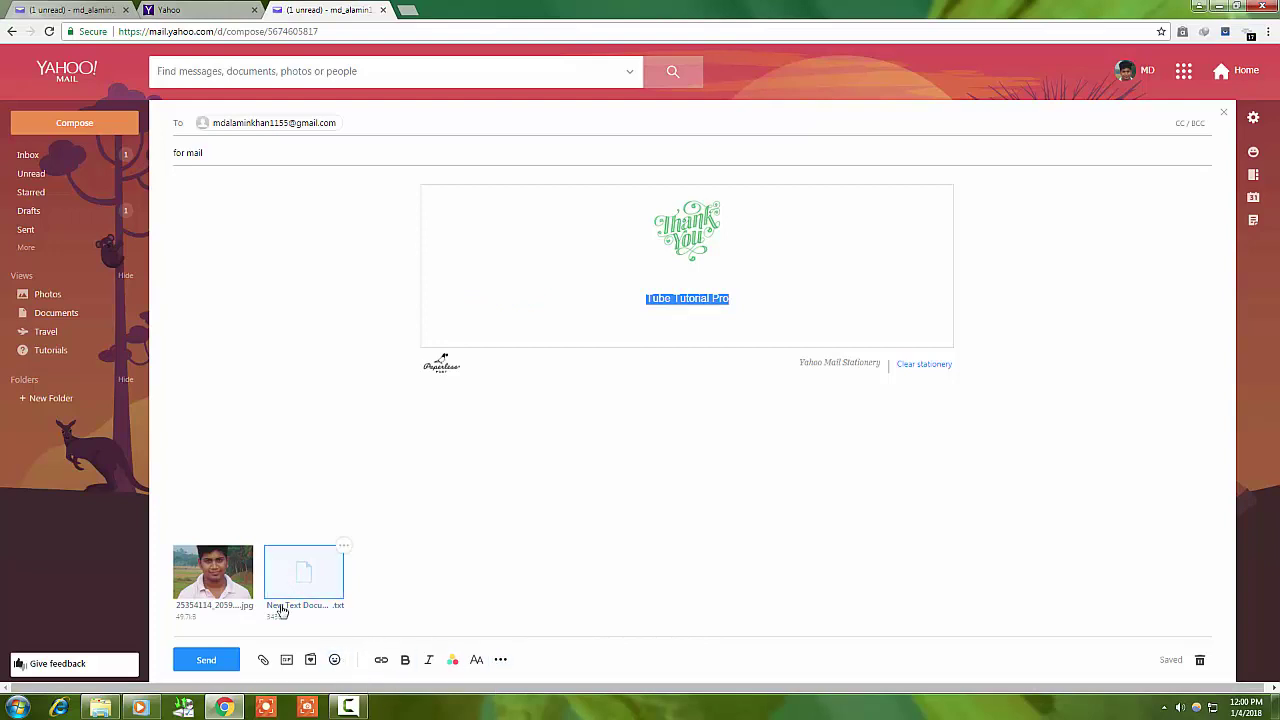
pyautogui.click(206, 662)
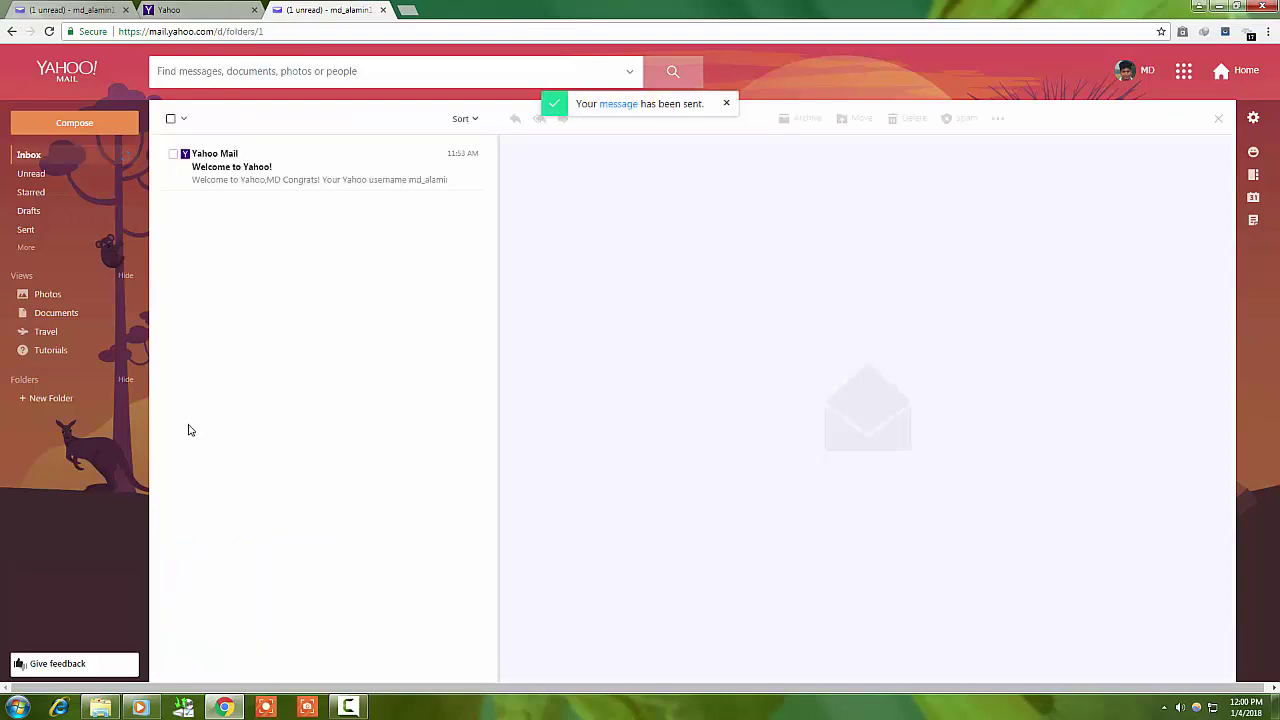
# Step: Open the 'for mail' message from the Sent folder
pyautogui.click(36, 232)
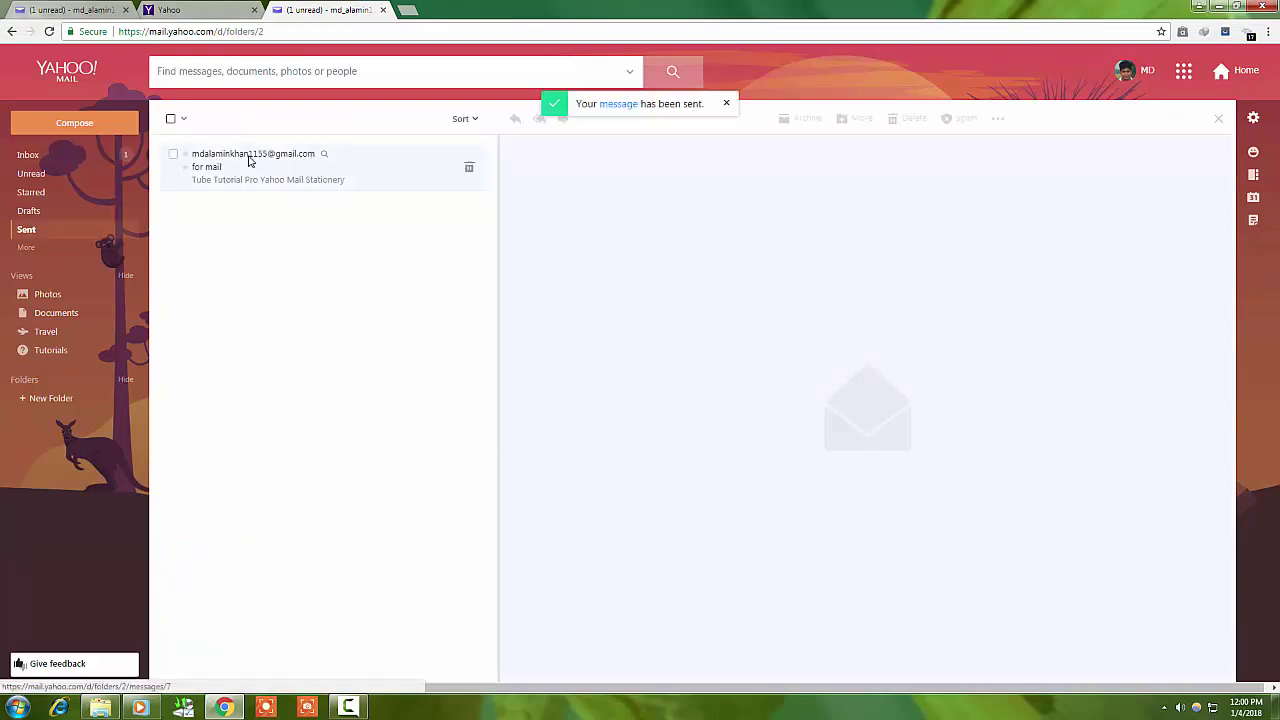
pyautogui.click(251, 164)
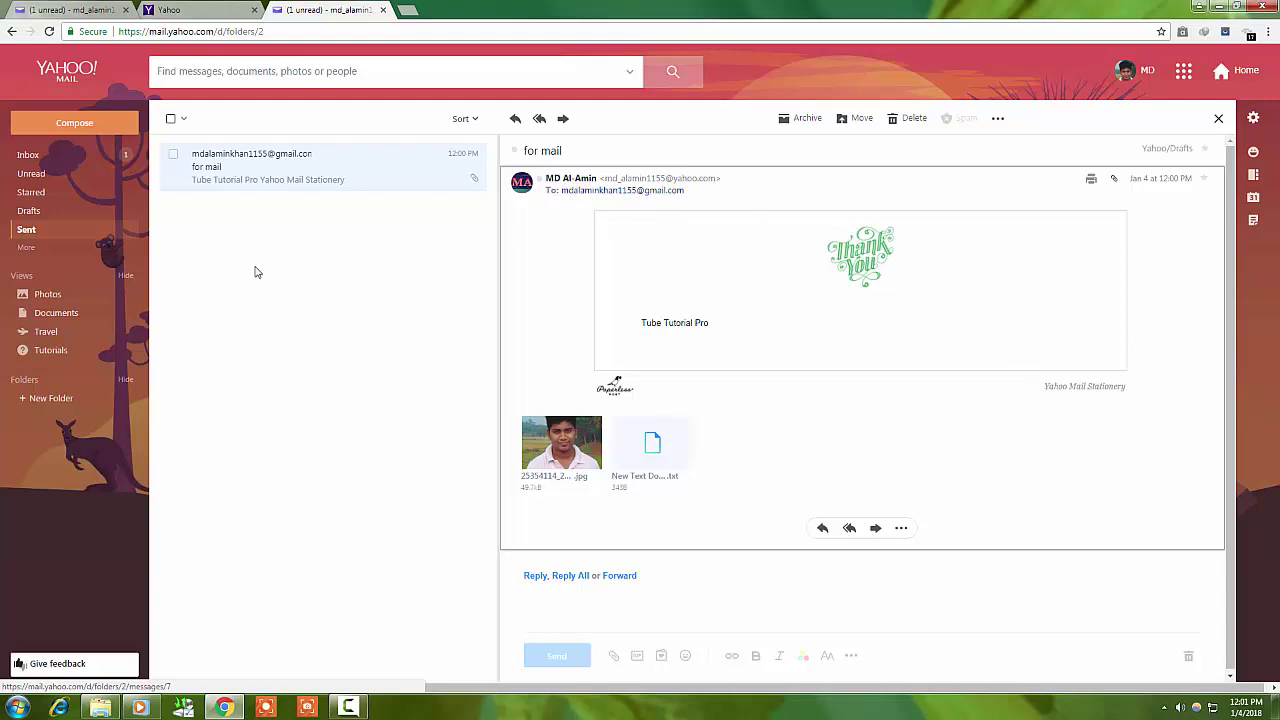
# Step: Browse the Photos, Documents and Travel views, ending on the Tutorials page
pyautogui.click(50, 303)
pyautogui.click(56, 314)
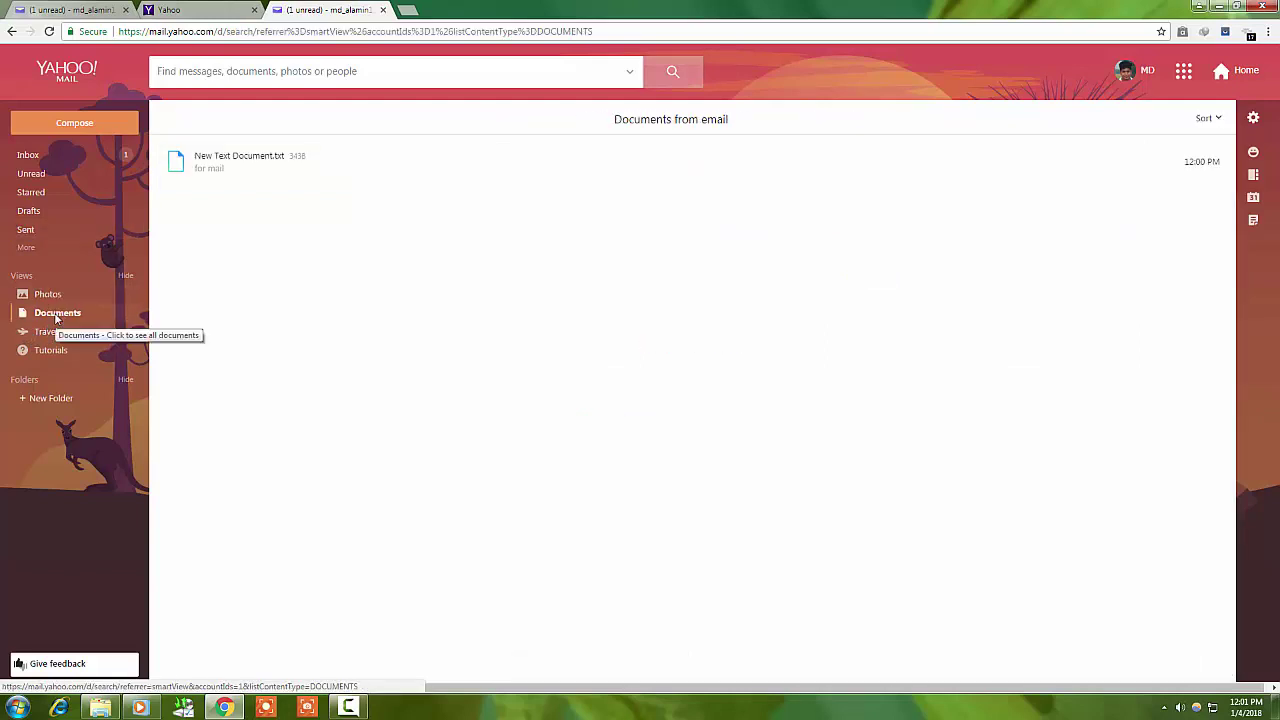
pyautogui.click(48, 332)
pyautogui.click(58, 317)
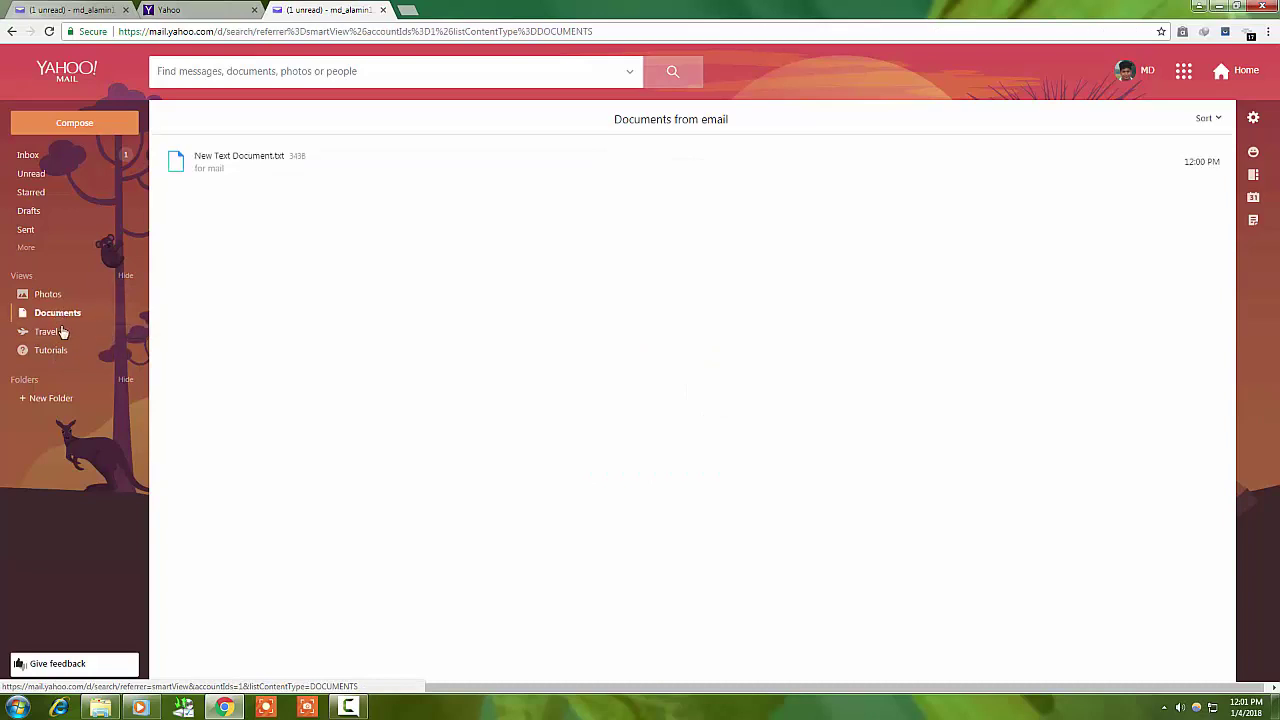
pyautogui.click(62, 332)
pyautogui.click(42, 355)
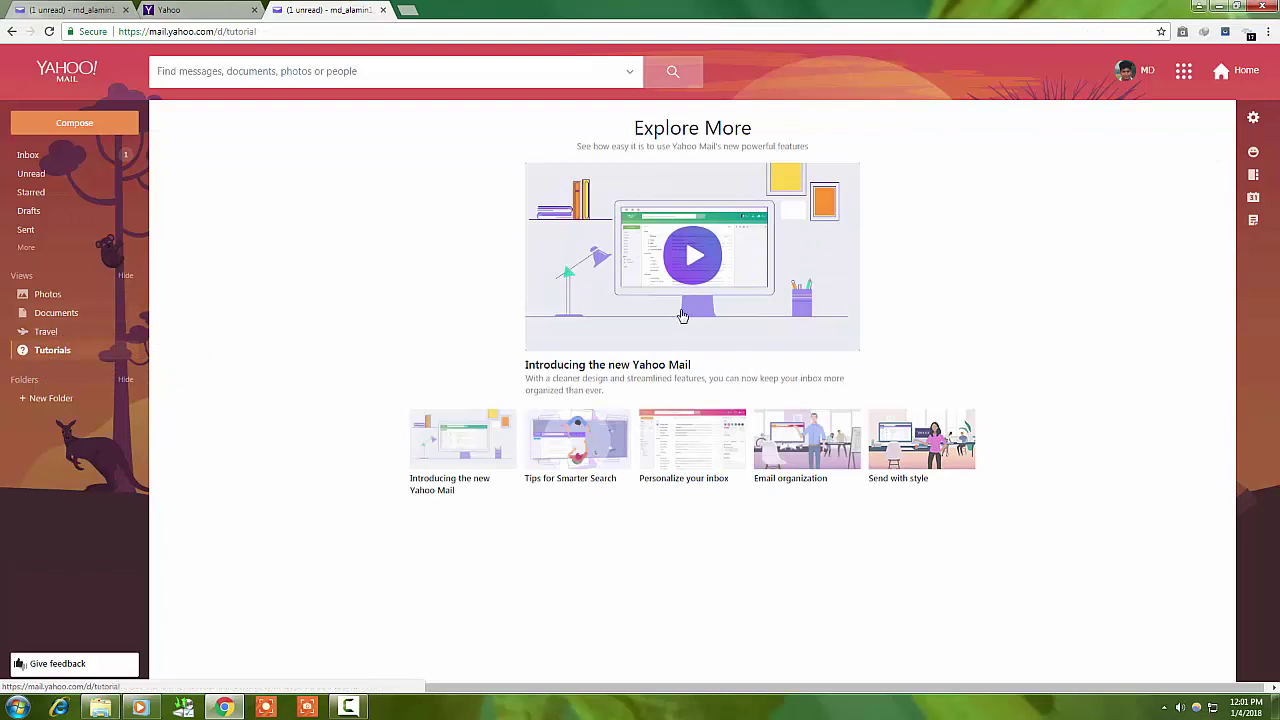
# Step: Play the 'Introducing the new Yahoo Mail' tutorial, replay it, and switch to full screen
pyautogui.click(712, 251)
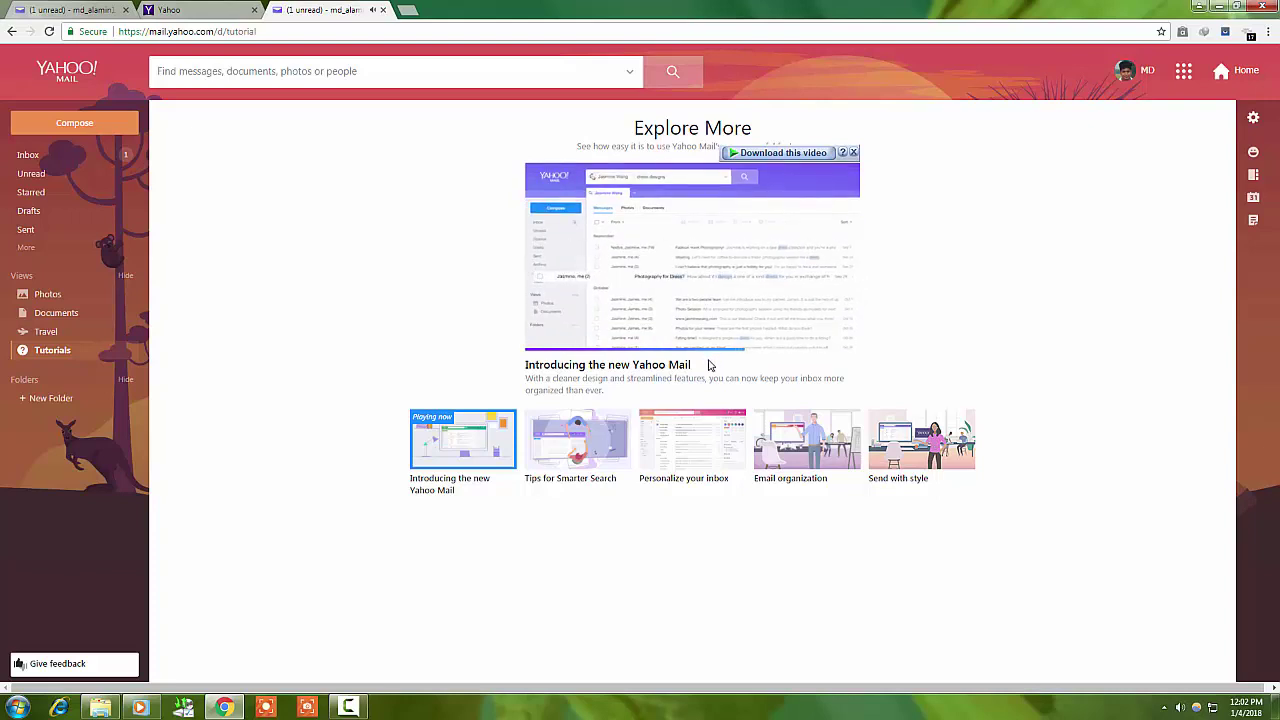
pyautogui.moveTo(701, 329)
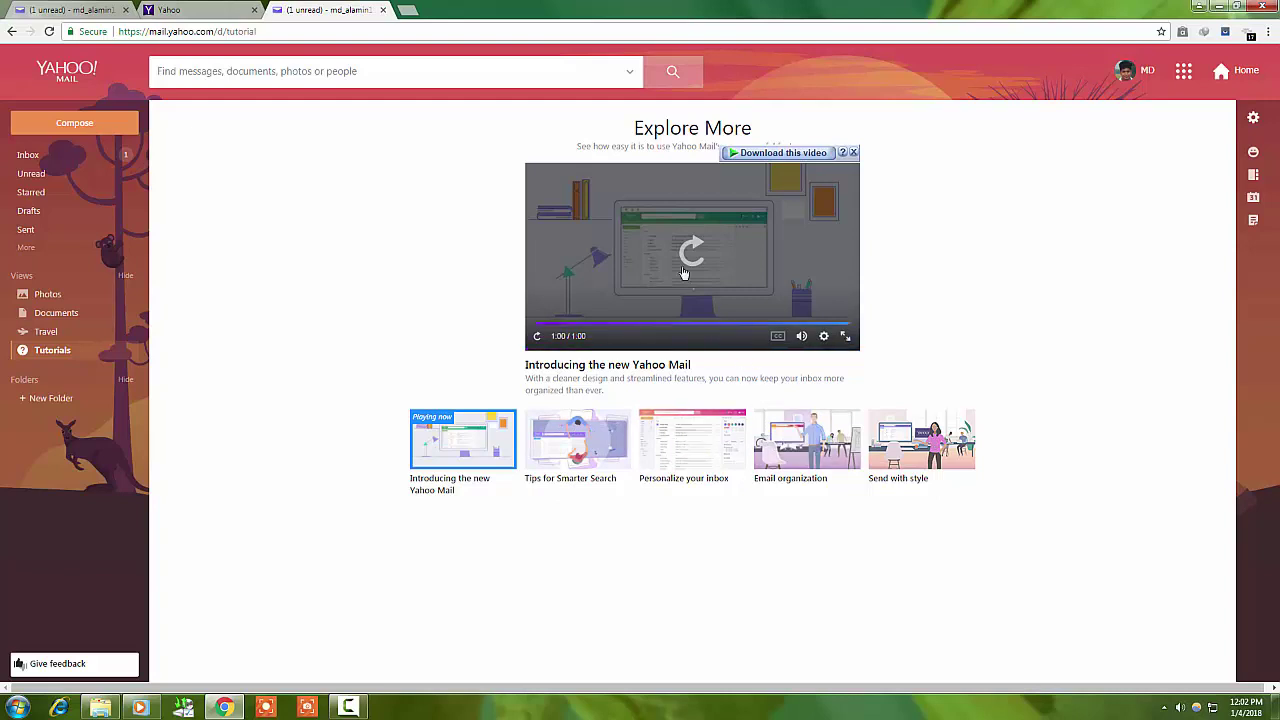
pyautogui.click(690, 254)
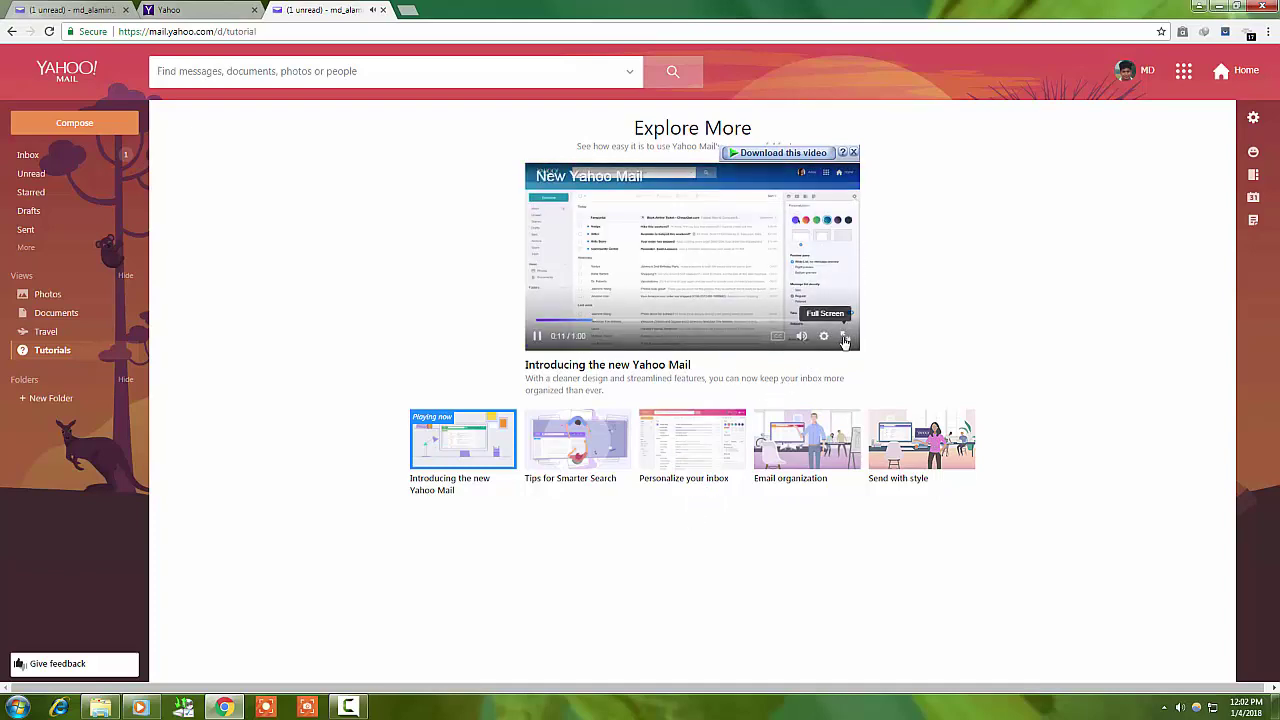
pyautogui.click(845, 342)
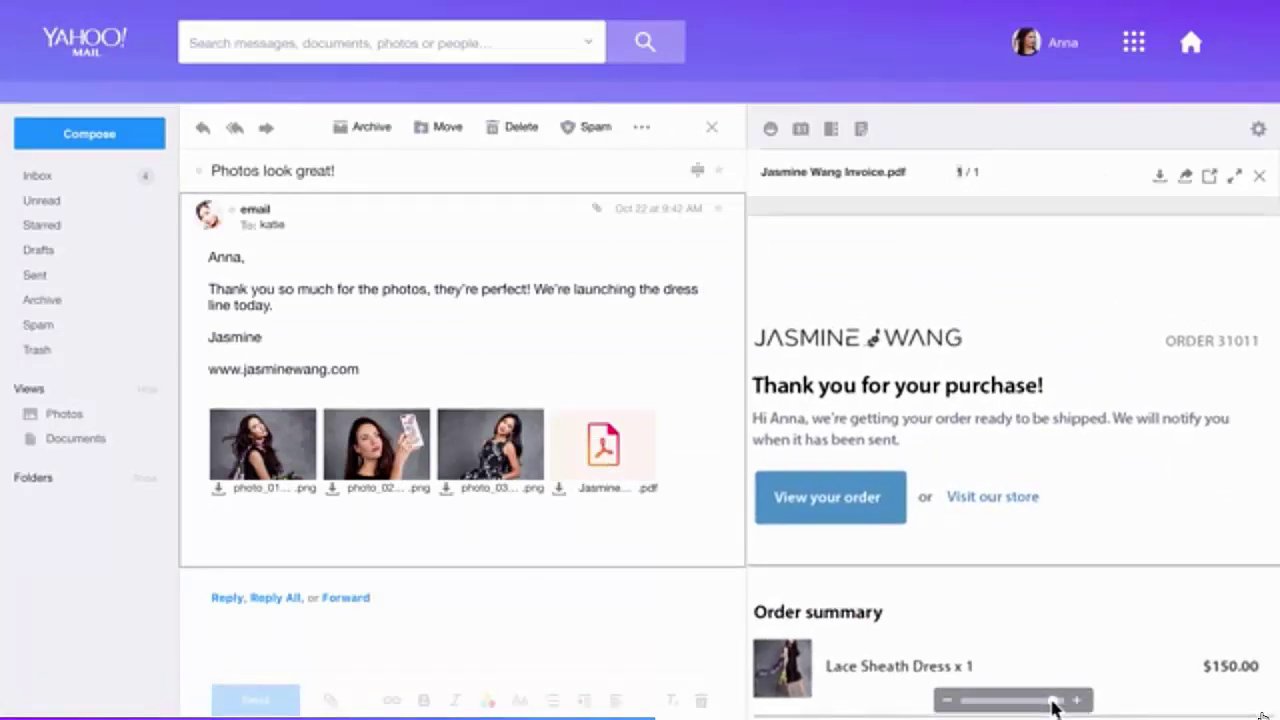
# Step: Exit full screen so the tutorial keeps playing on the Explore More page
pyautogui.press('Escape')
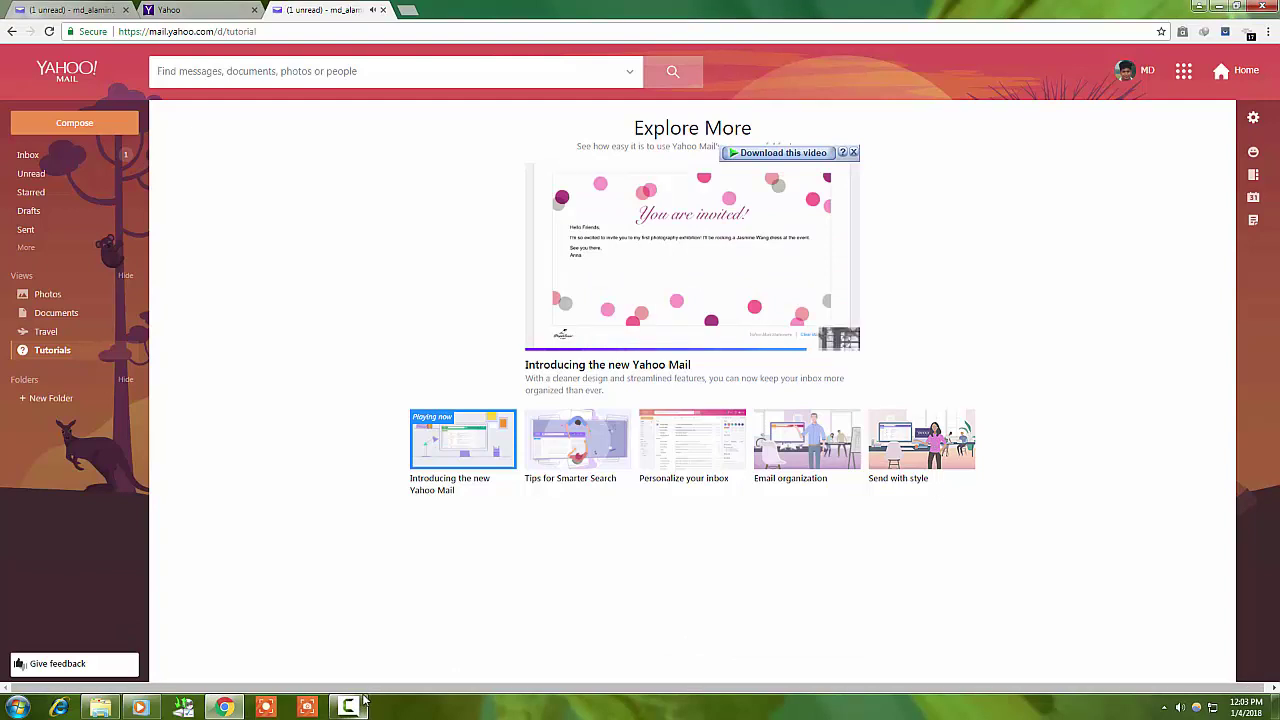
pyautogui.moveTo(360, 705)
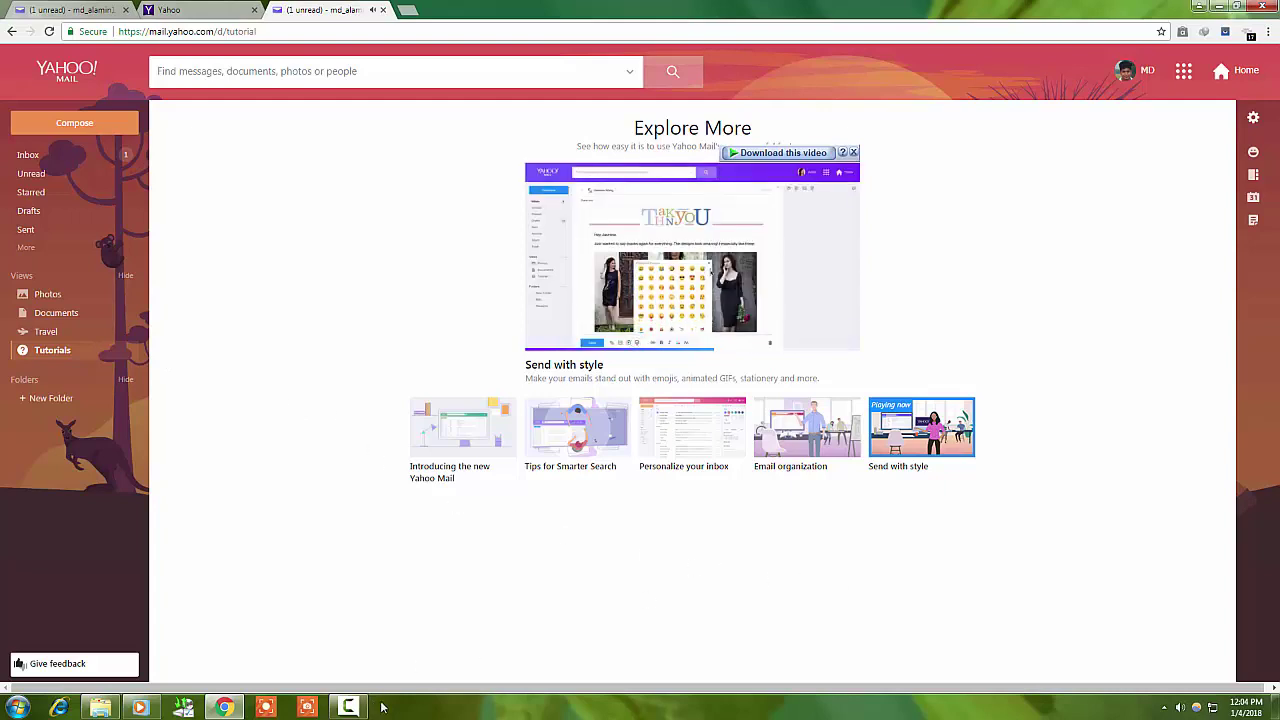
pyautogui.moveTo(592, 307)
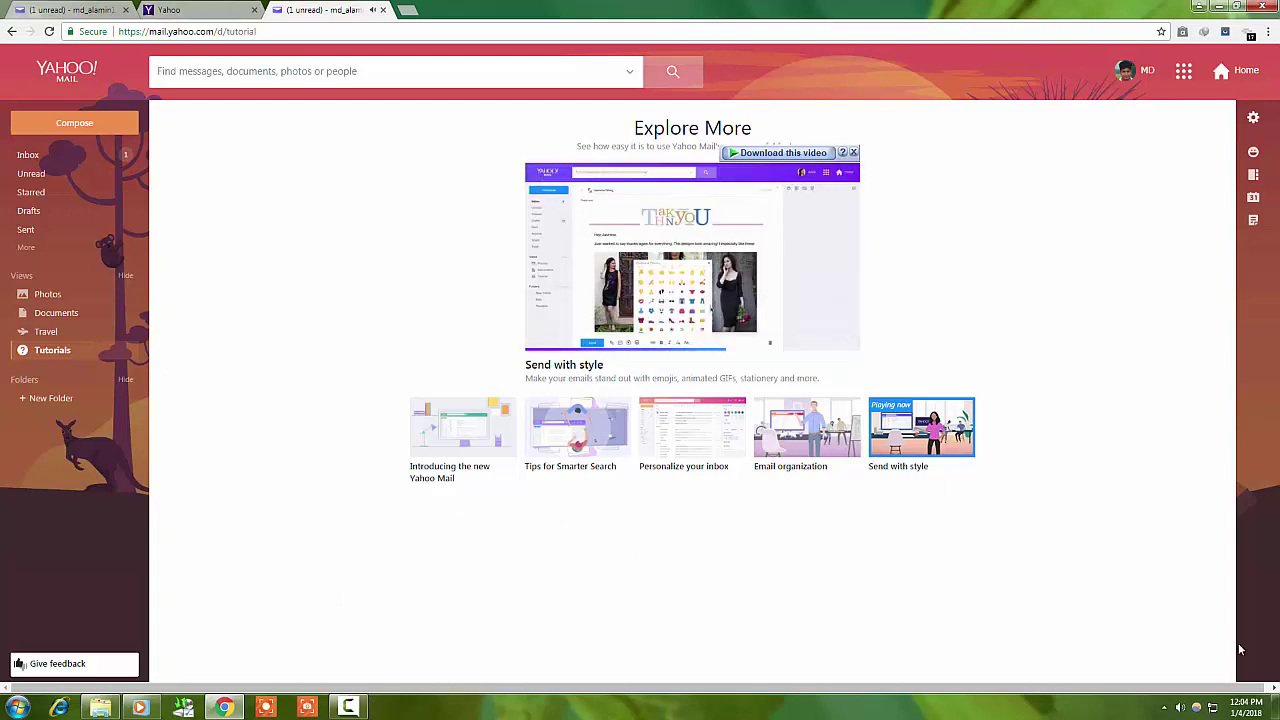
pyautogui.click(348, 707)
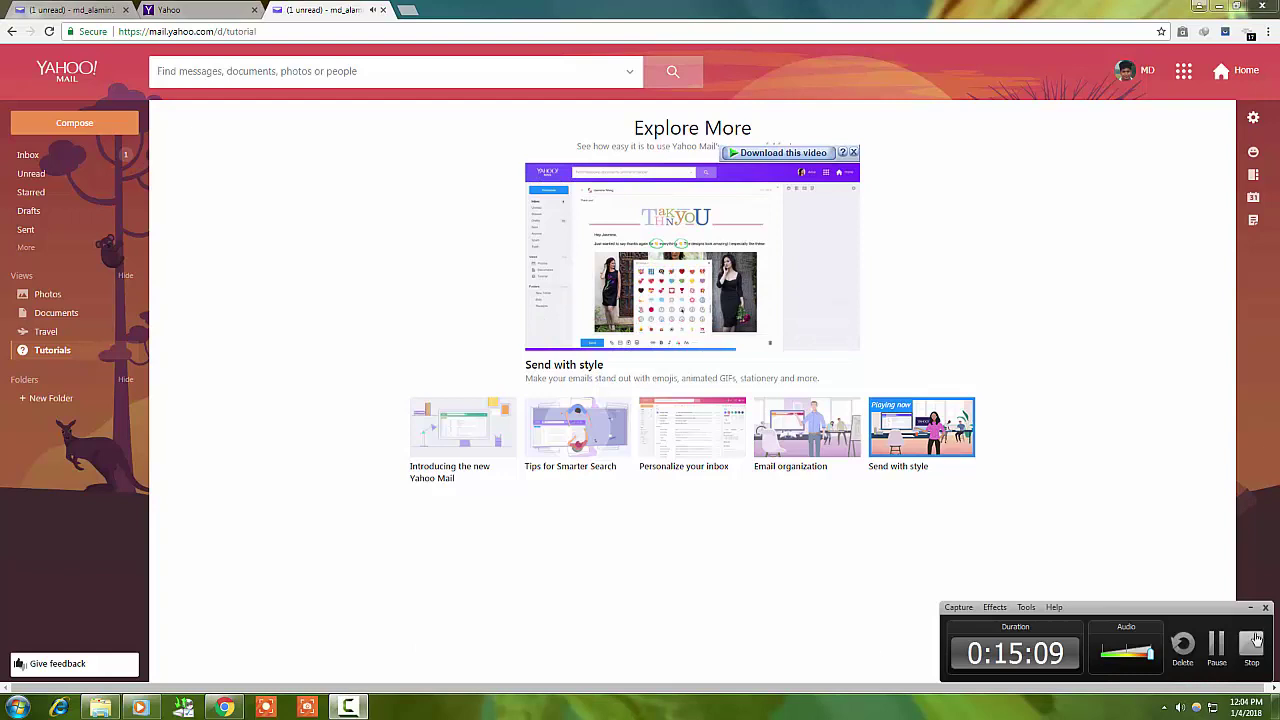
pyautogui.click(1222, 645)
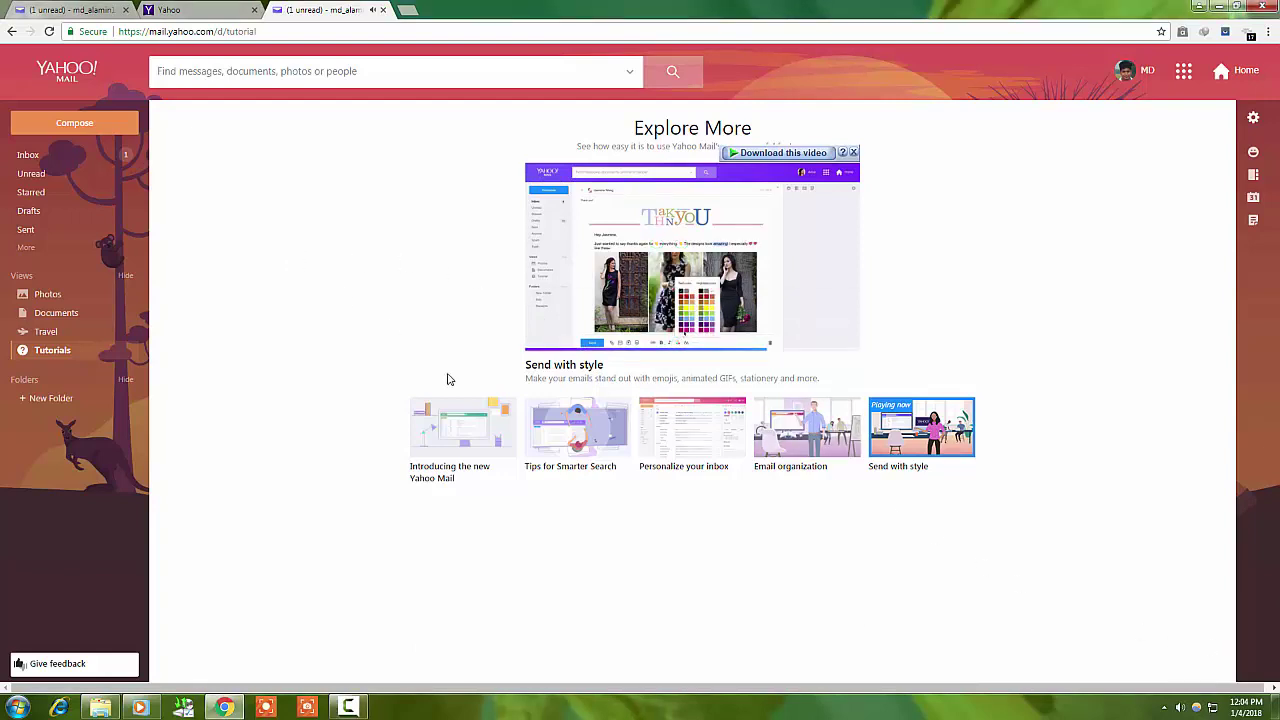
# Step: Add a new folder under Folders in the sidebar, named after the user
pyautogui.click(50, 398)
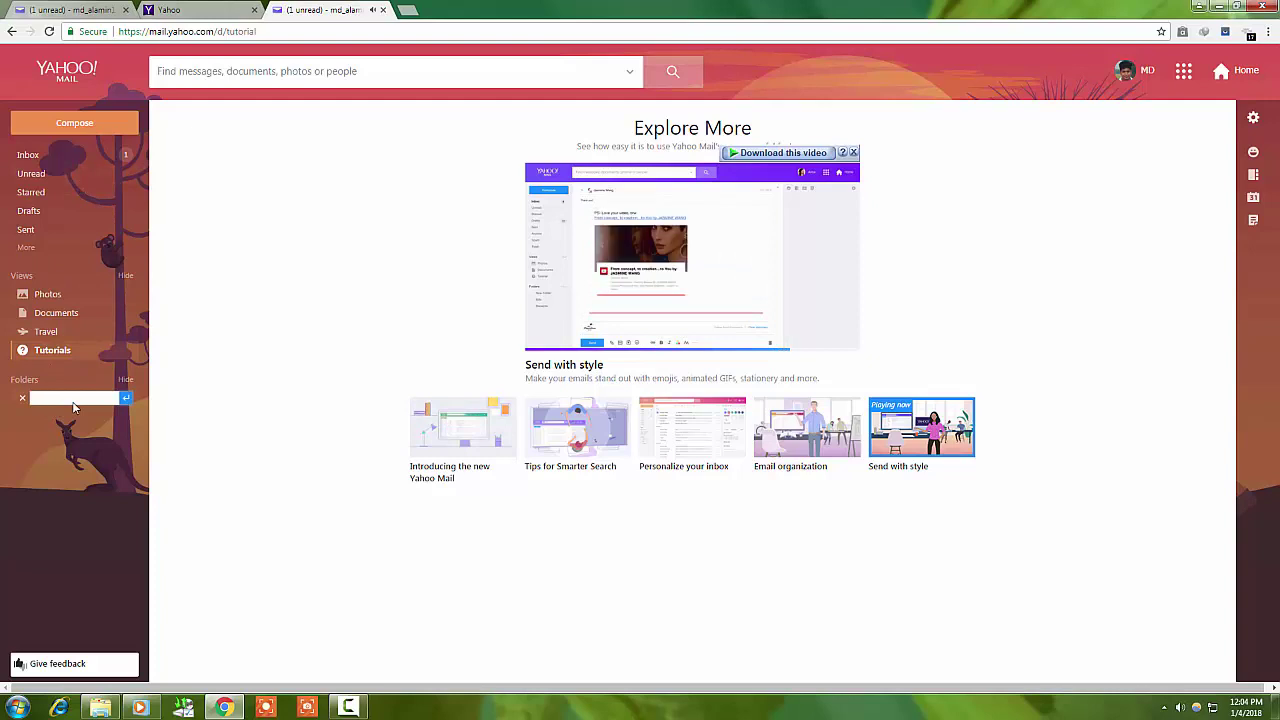
pyautogui.write('akan')
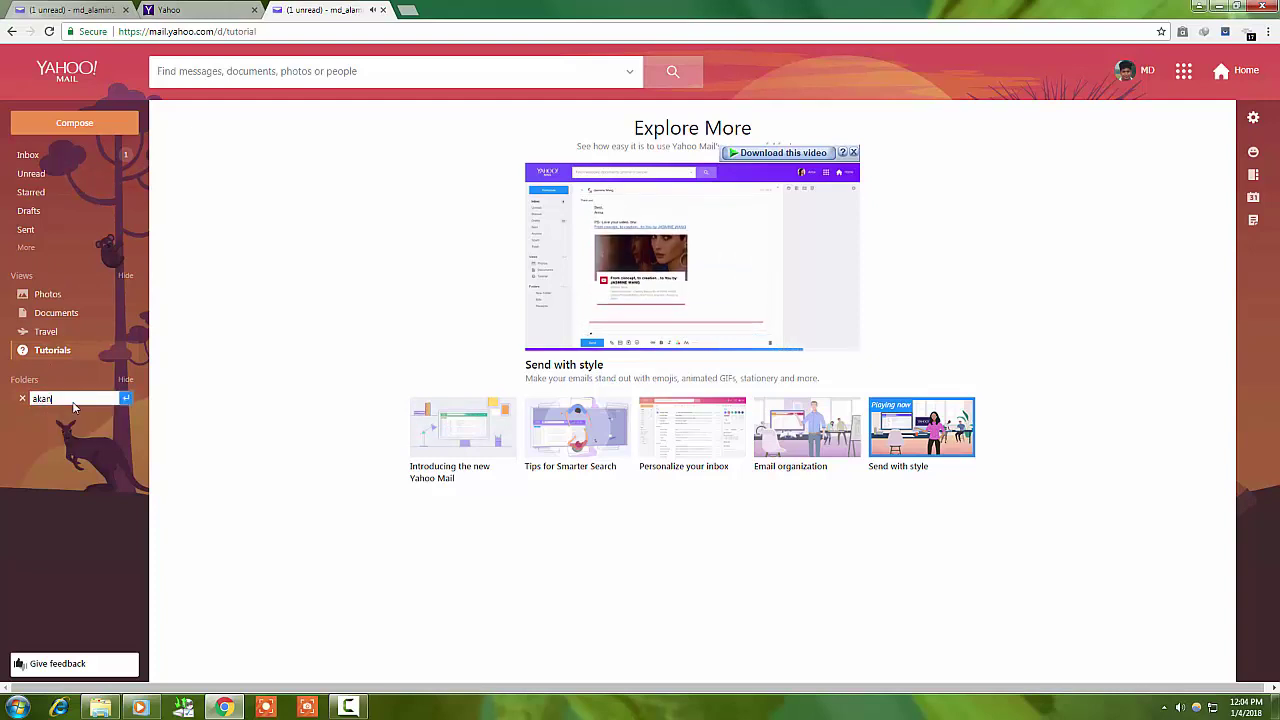
pyautogui.press('BackSpace')
pyautogui.press('BackSpace')
pyautogui.press('BackSpace')
pyautogui.write('lamin')
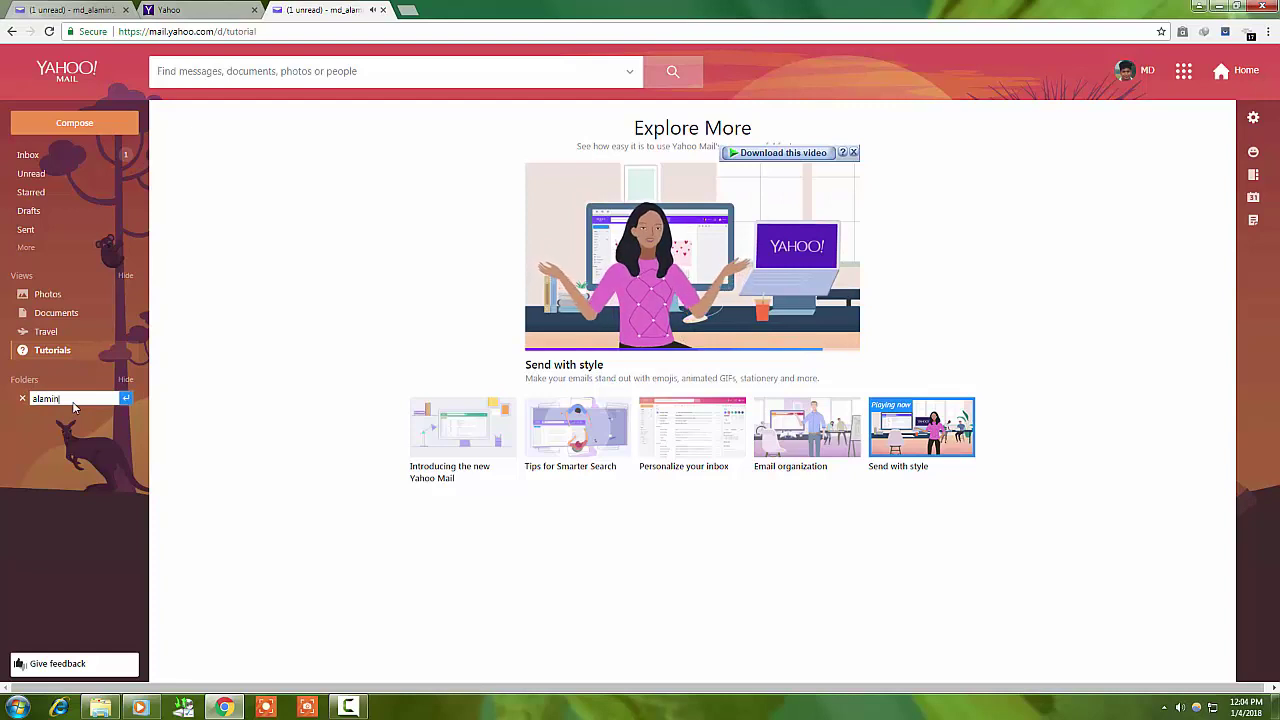
pyautogui.press('Return')
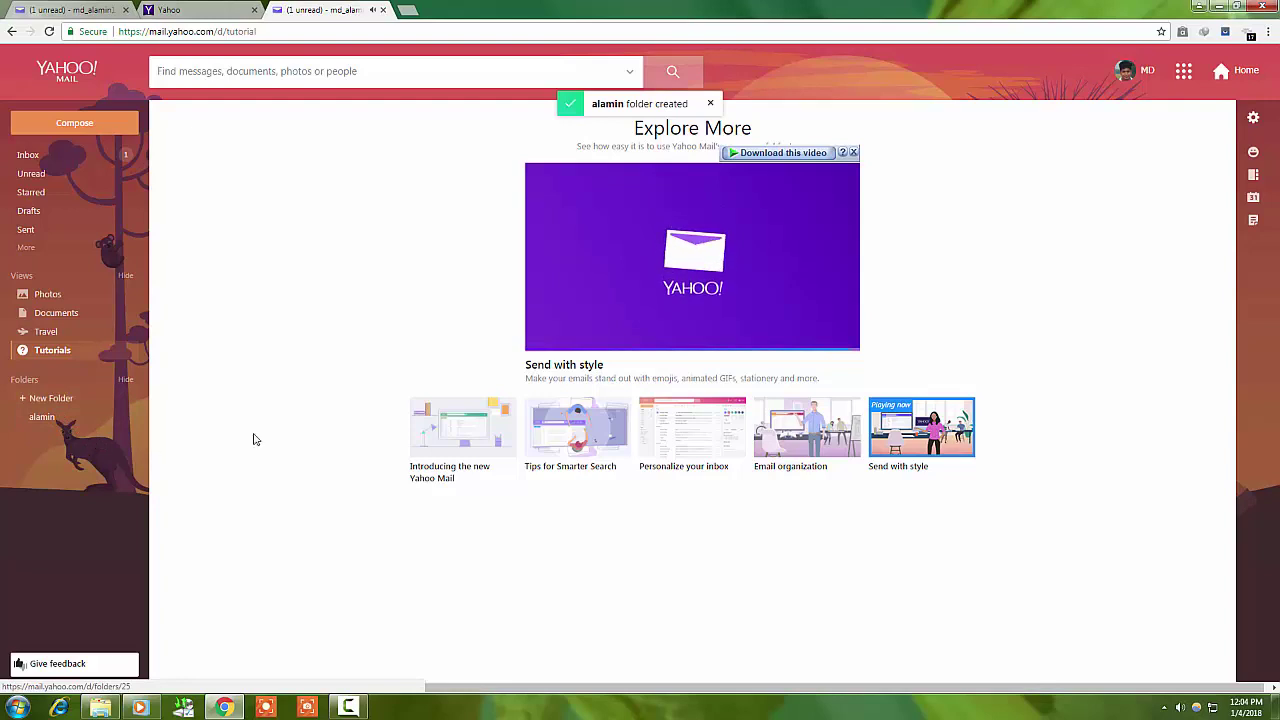
# Step: Mark the 'Welcome to Yahoo!' inbox message as spam, then check the empty Unread view
pyautogui.click(85, 155)
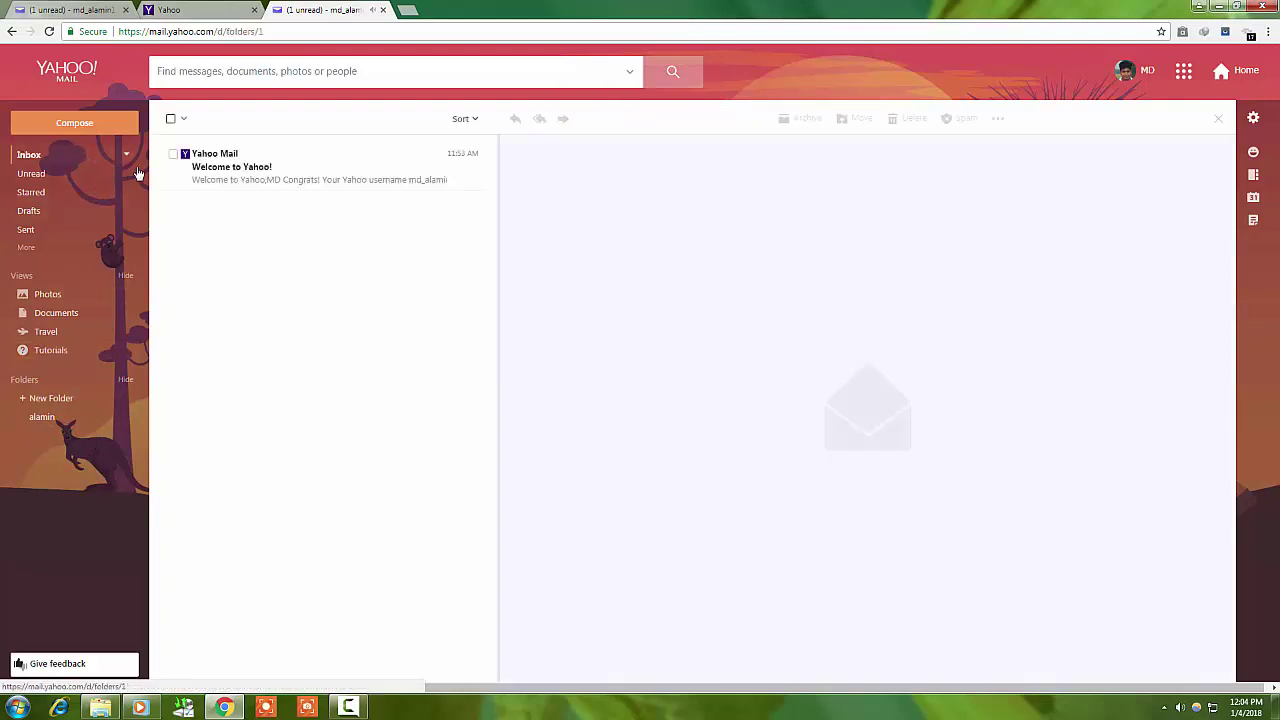
pyautogui.click(280, 177)
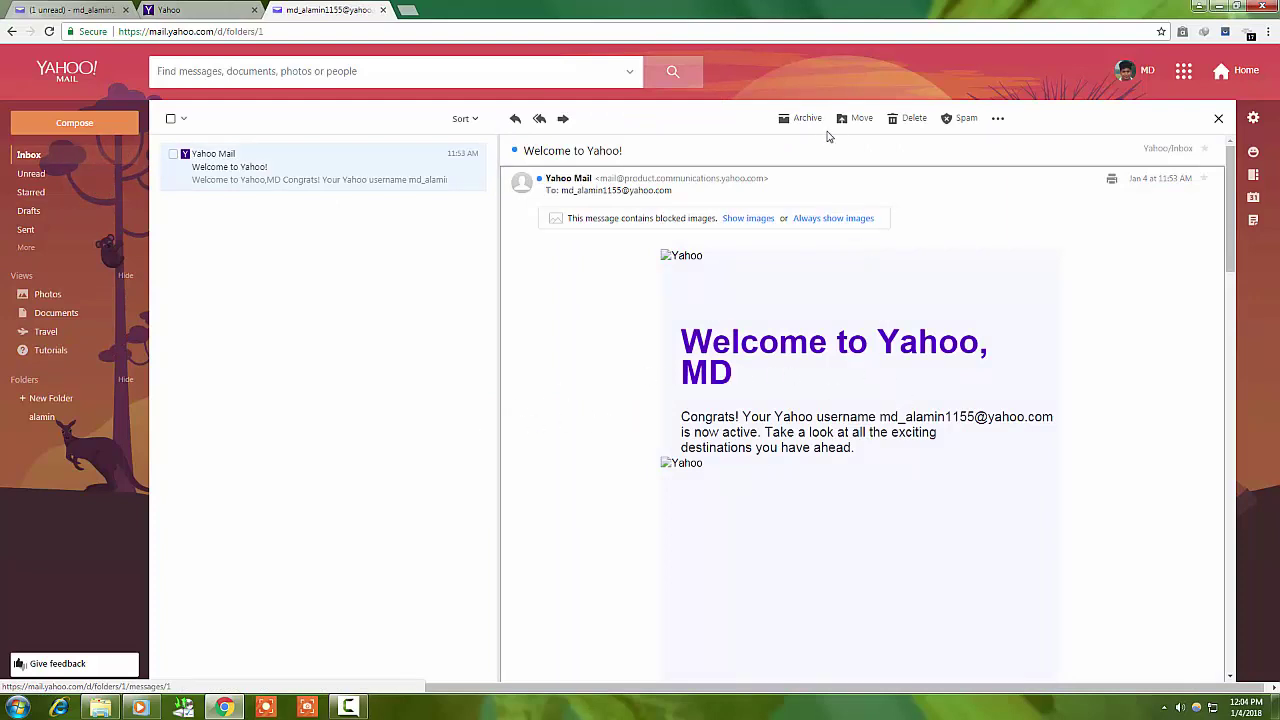
pyautogui.click(957, 127)
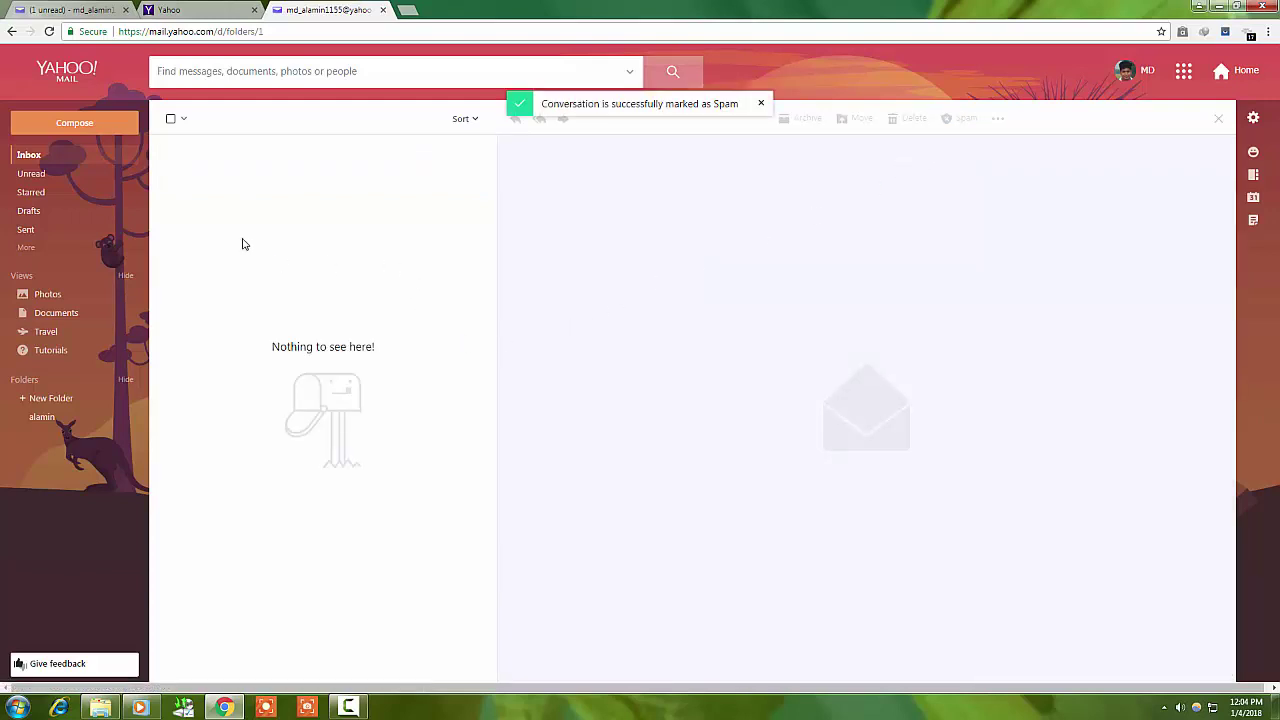
pyautogui.click(62, 177)
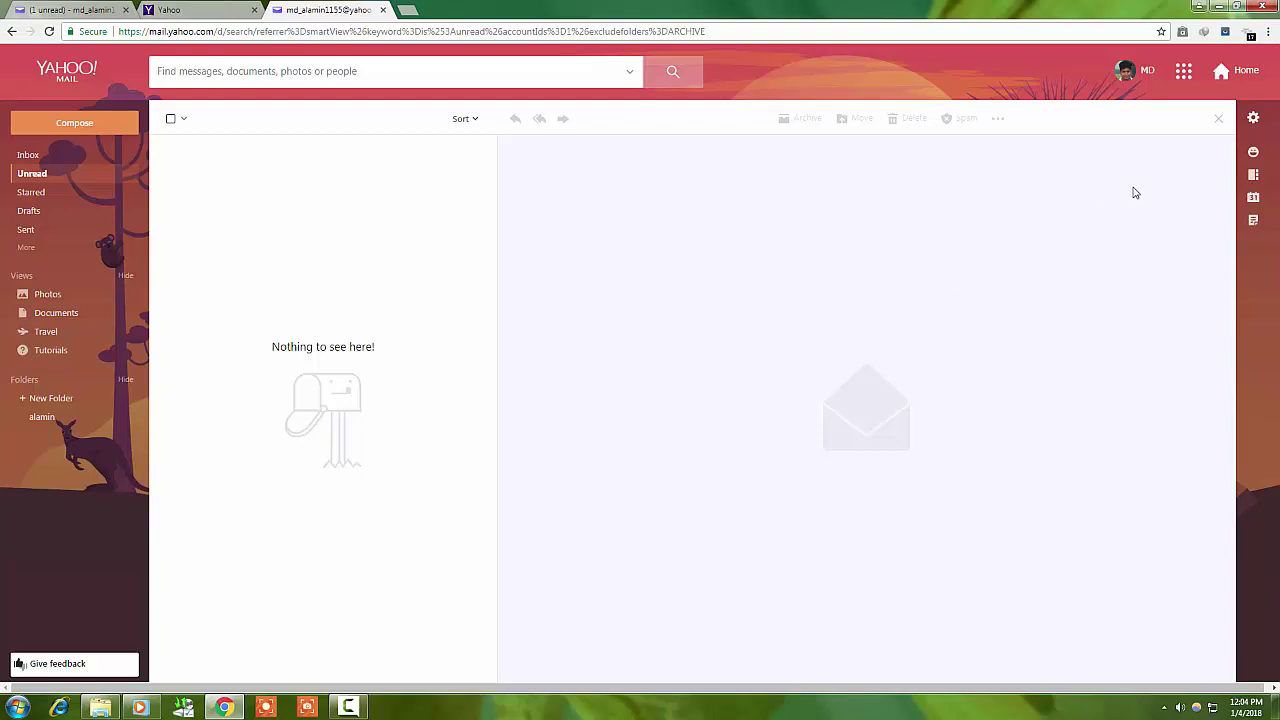
# Step: Glance at the theme and layout settings, then open the Yahoo home page
pyautogui.click(1254, 120)
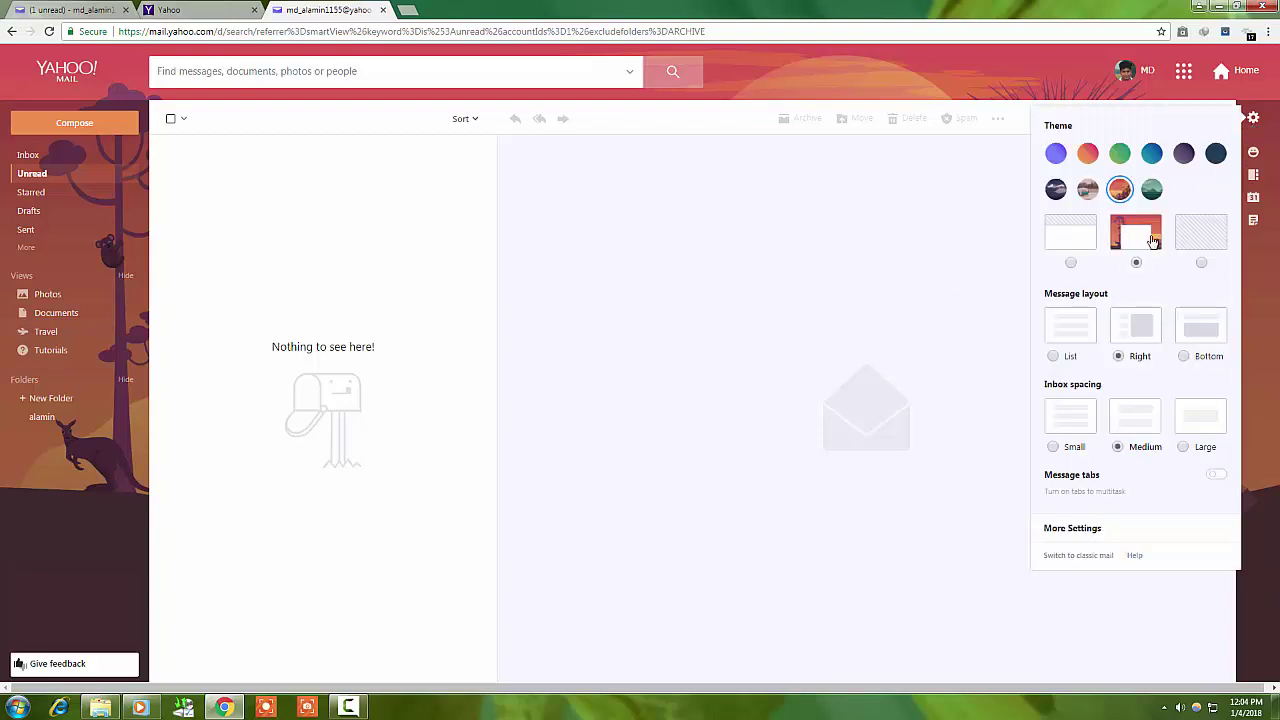
pyautogui.click(939, 423)
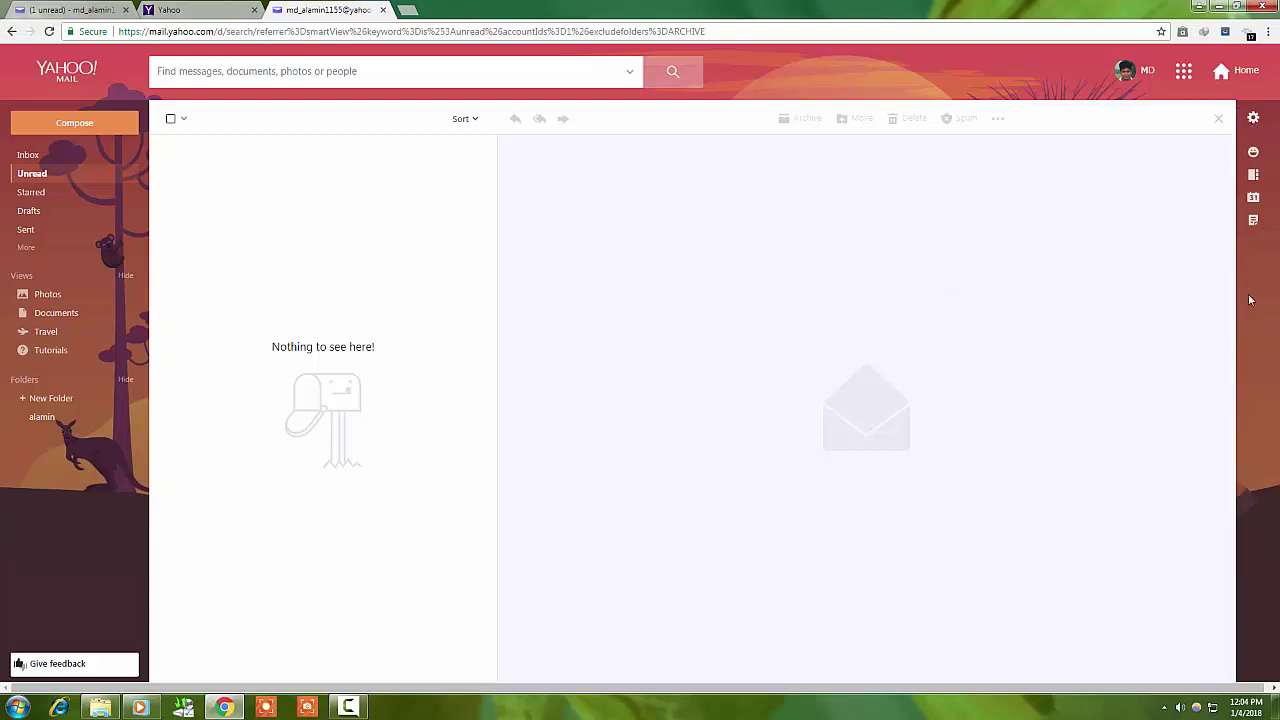
pyautogui.click(1241, 78)
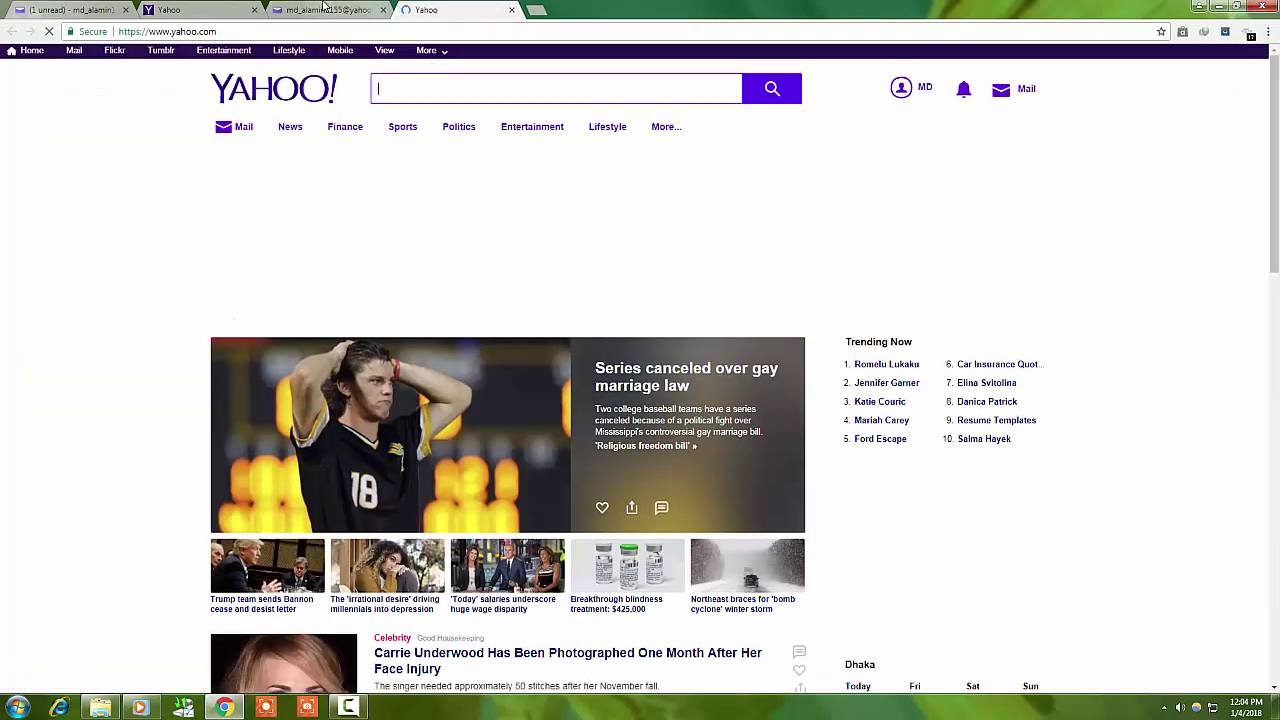
# Step: Return to the Mail tab, view the account menu, and open a new browser tab
pyautogui.hotkey('ctrl', 'shift', 'Tab')
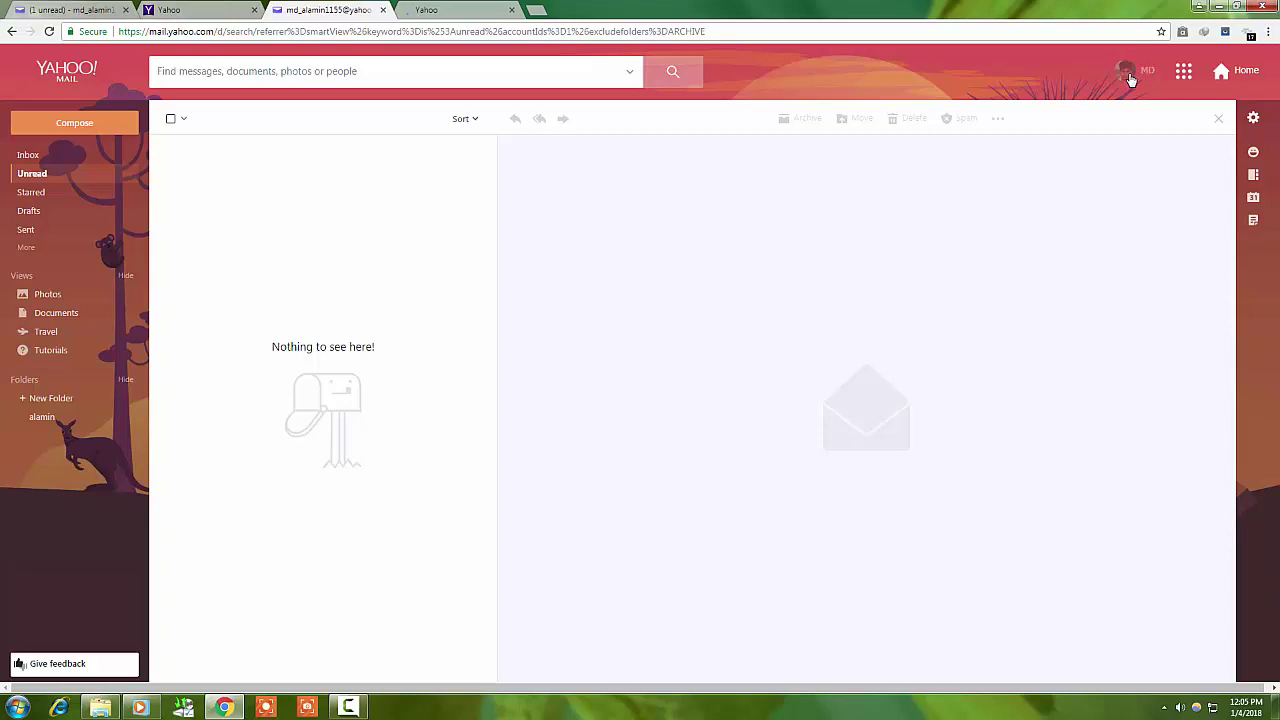
pyautogui.click(1128, 76)
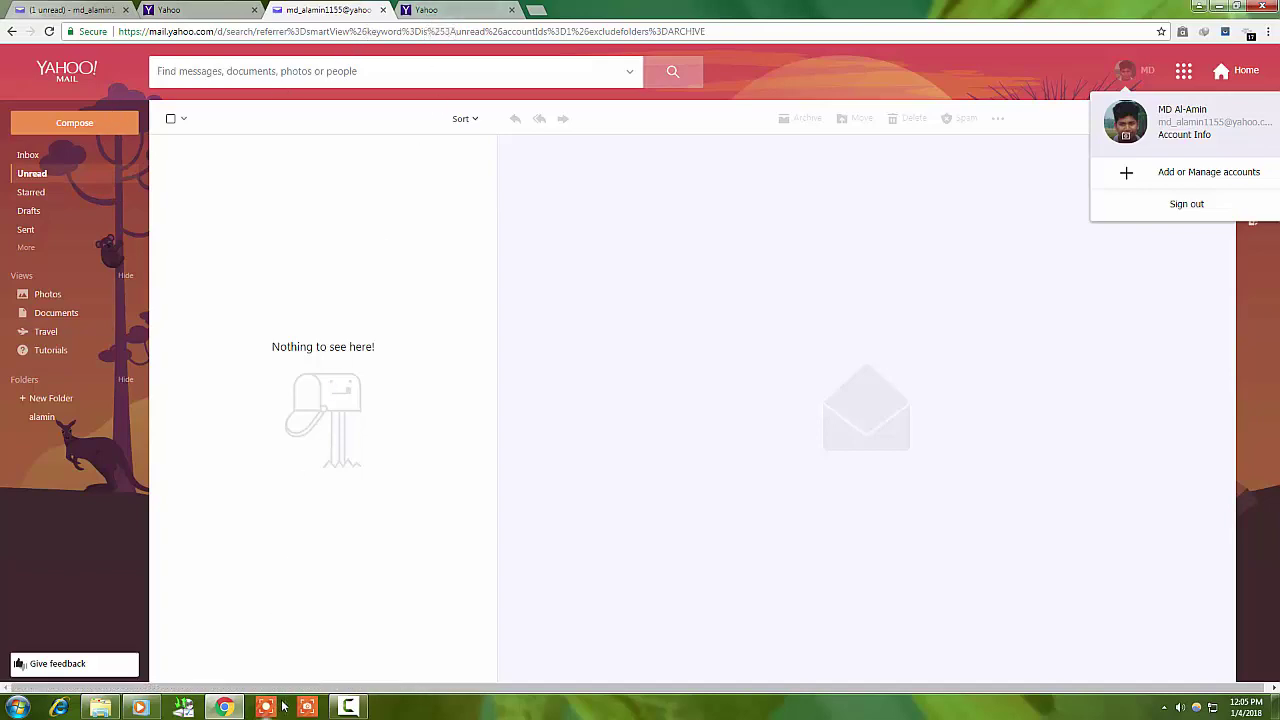
pyautogui.click(240, 708)
pyautogui.click(240, 708)
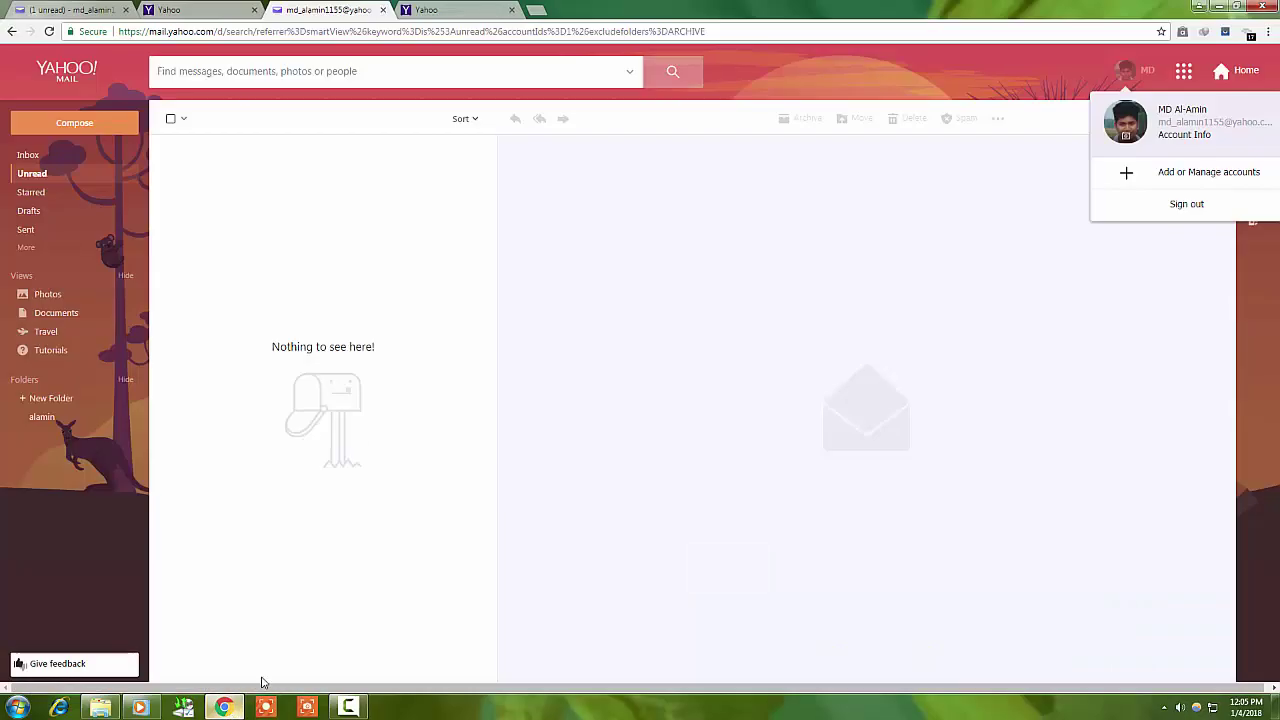
pyautogui.click(537, 10)
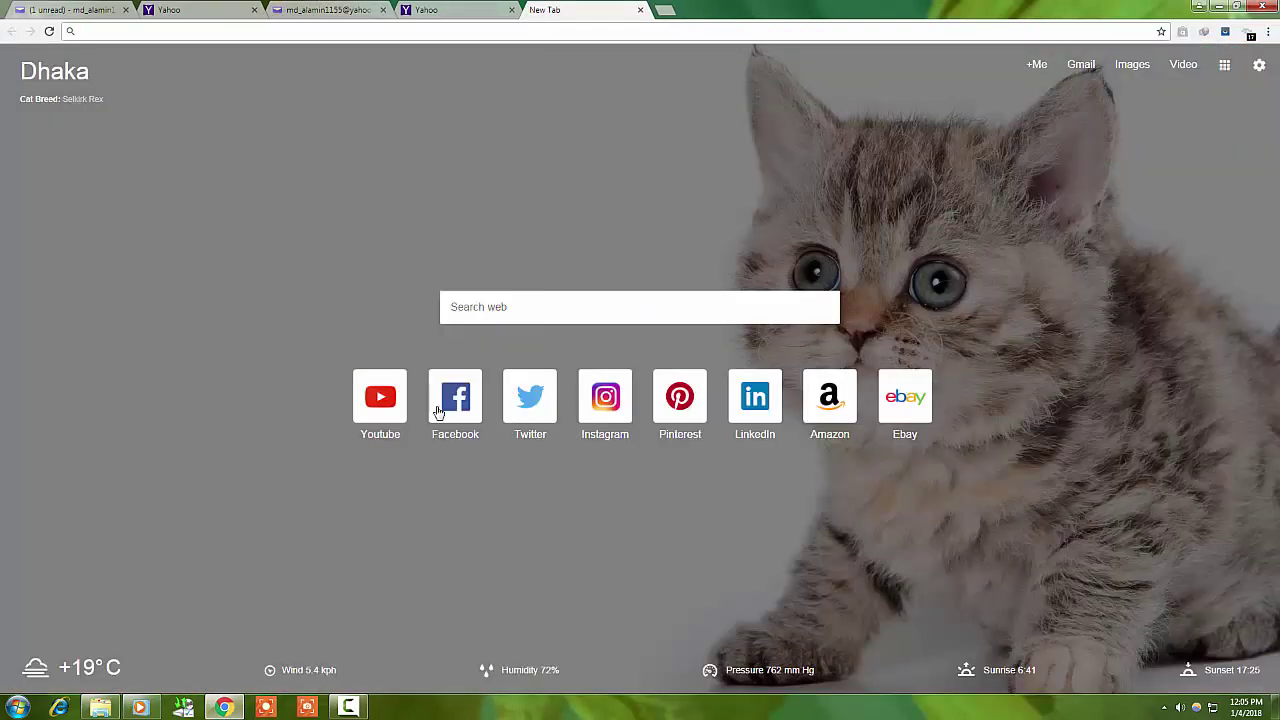
# Step: Go to YouTube and open Creator Studio for the Tube Tutorial Pro channel
pyautogui.click(400, 400)
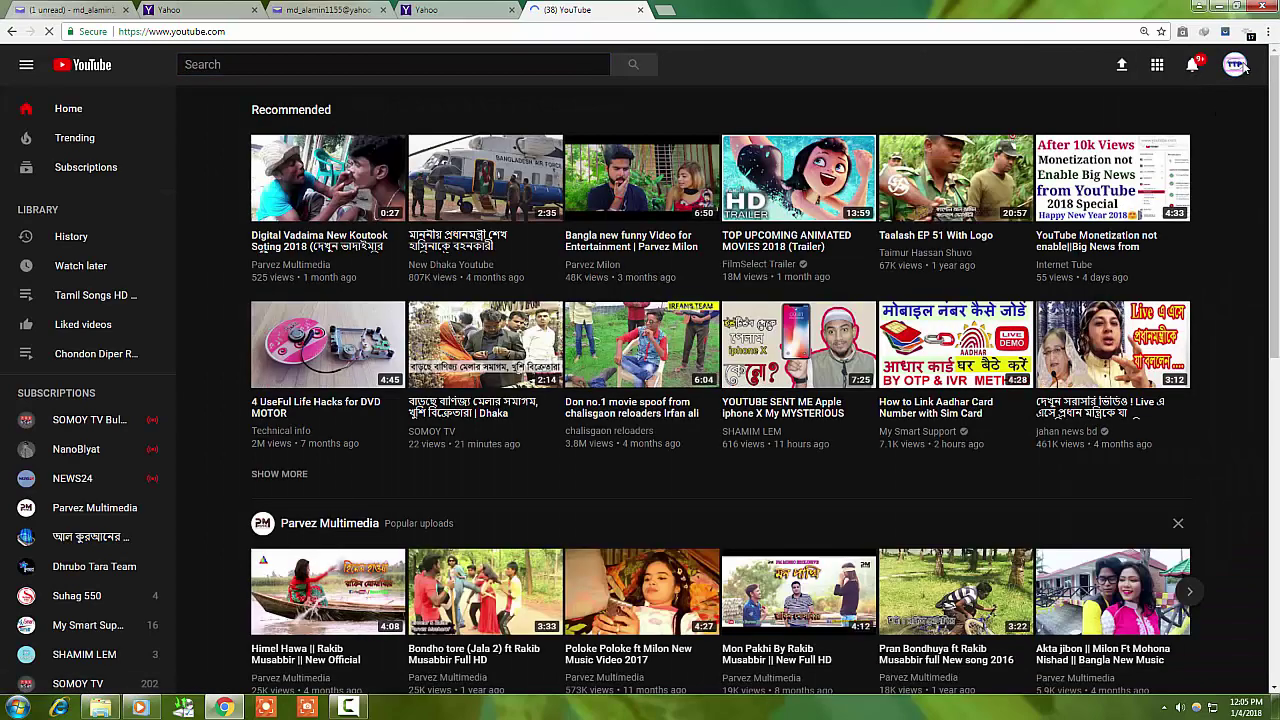
pyautogui.click(1238, 66)
pyautogui.click(1160, 180)
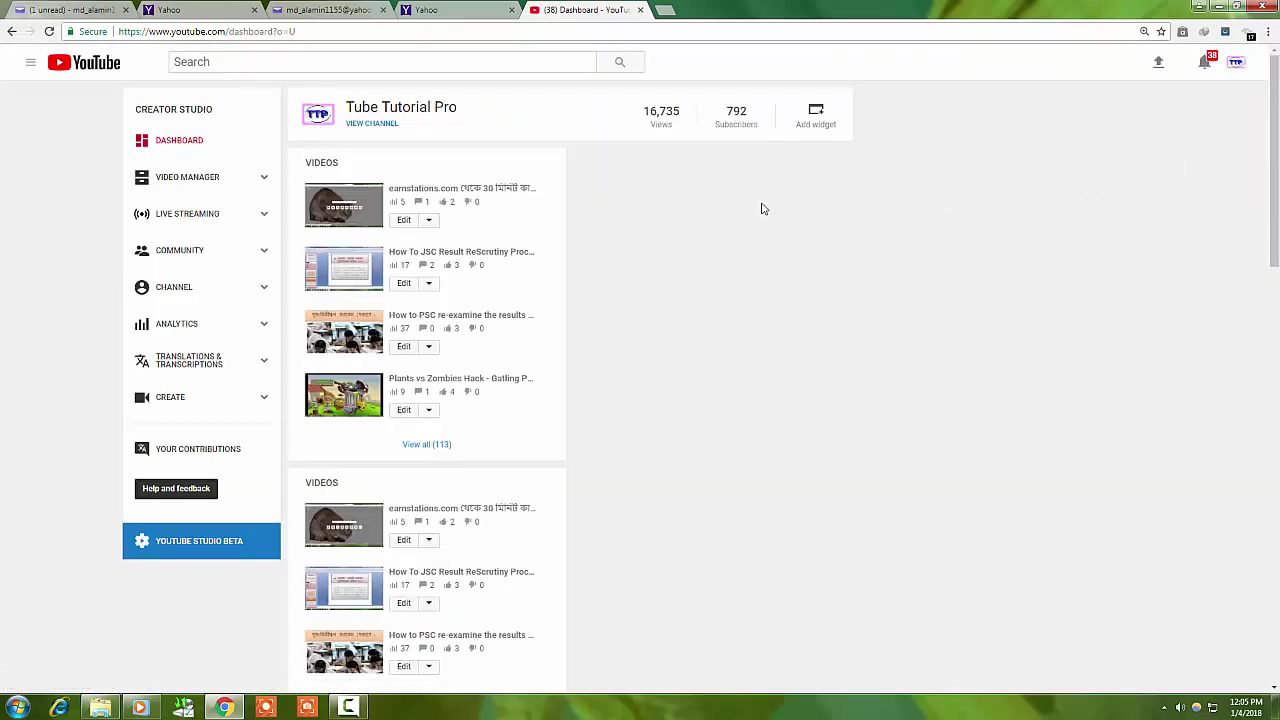
# Step: Browse the channel's 113 uploaded videos in Video Manager, then show the accounts available to switch to
pyautogui.click(210, 180)
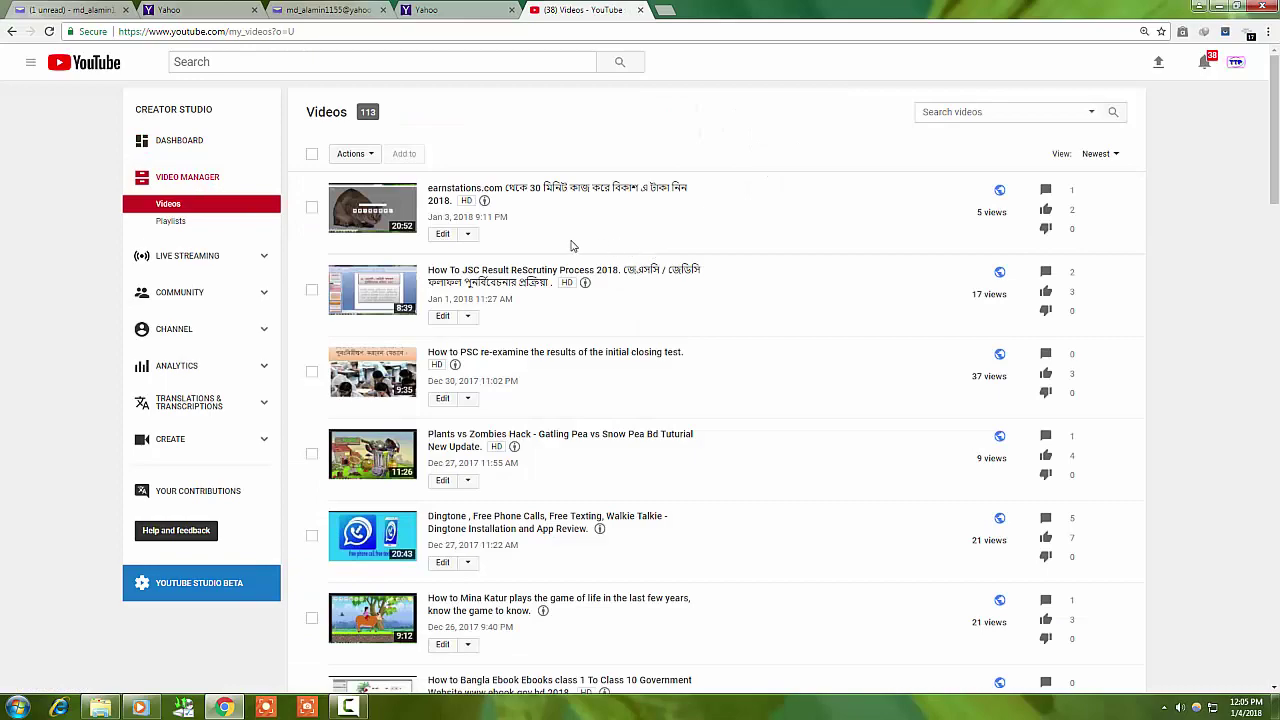
pyautogui.scroll(-3, 512, 614)
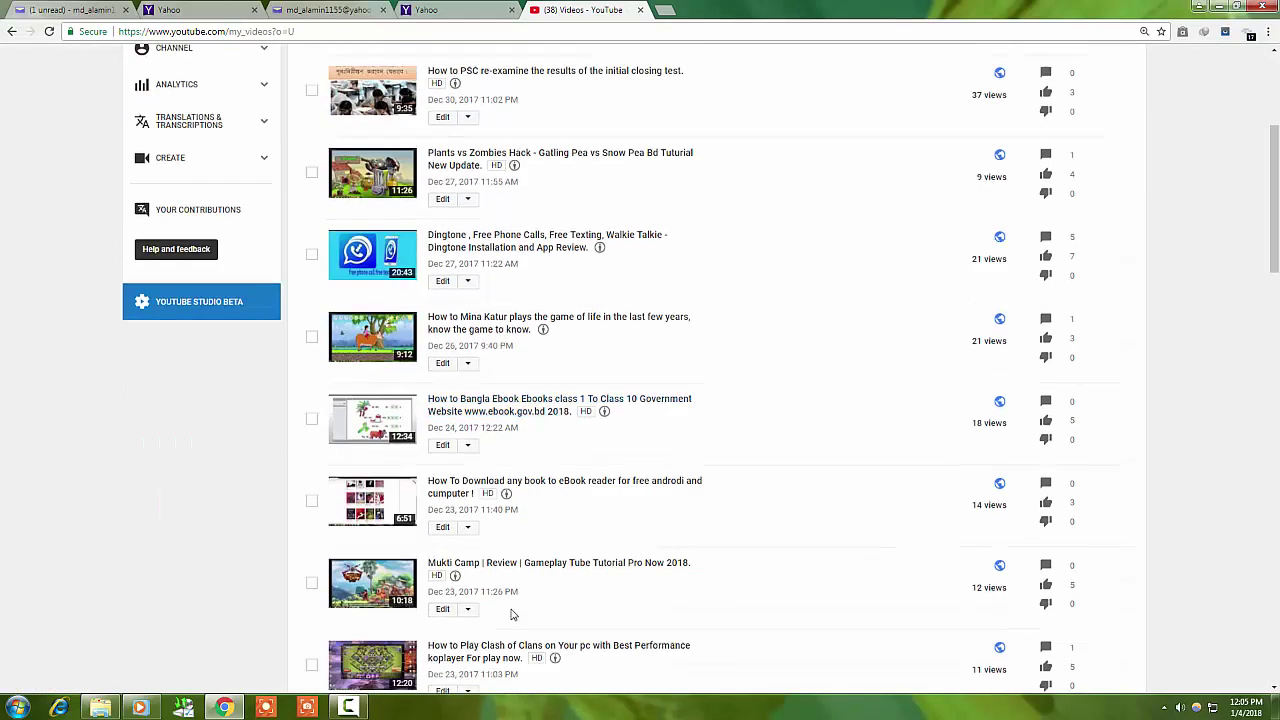
pyautogui.scroll(-10, 512, 614)
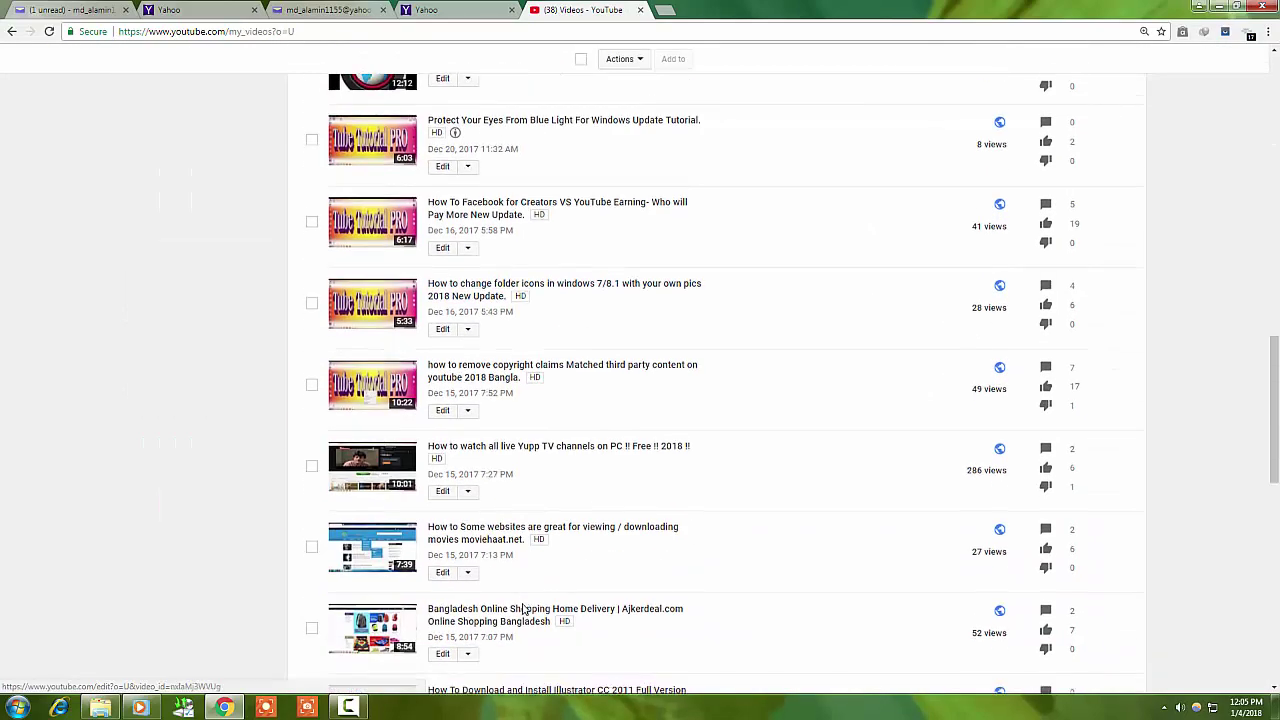
pyautogui.scroll(-12, 522, 609)
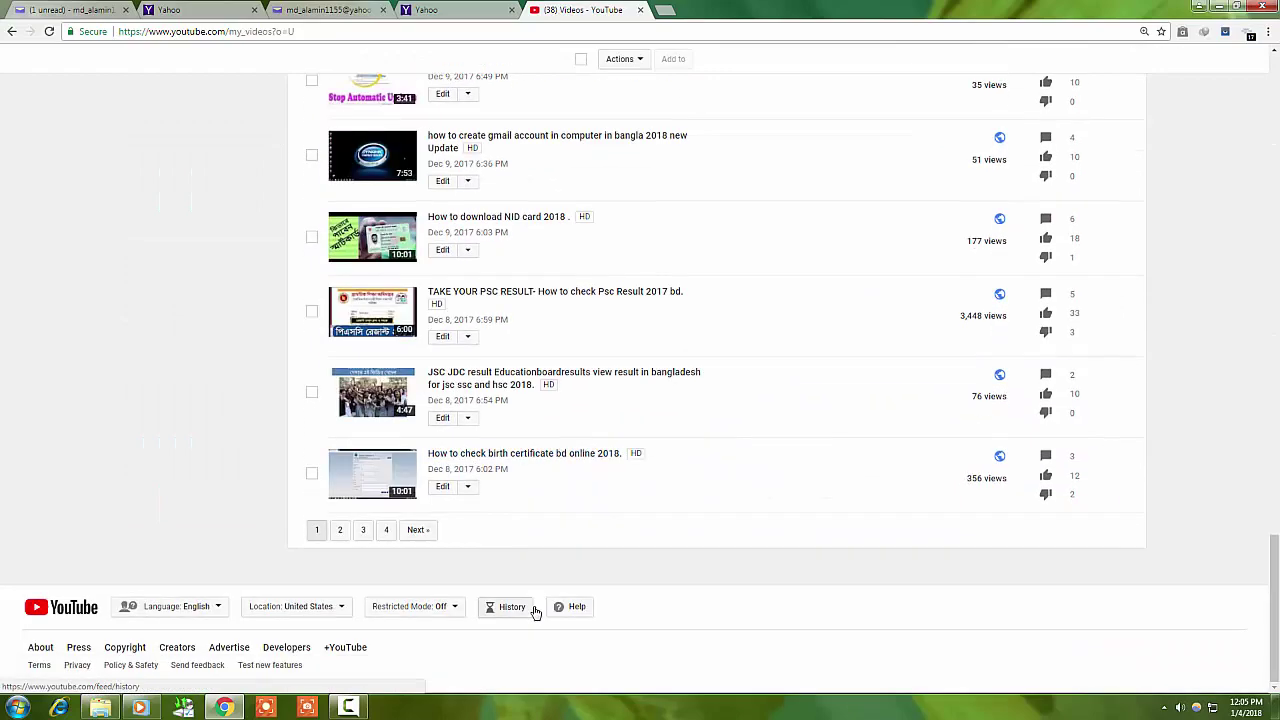
pyautogui.scroll(15, 543, 594)
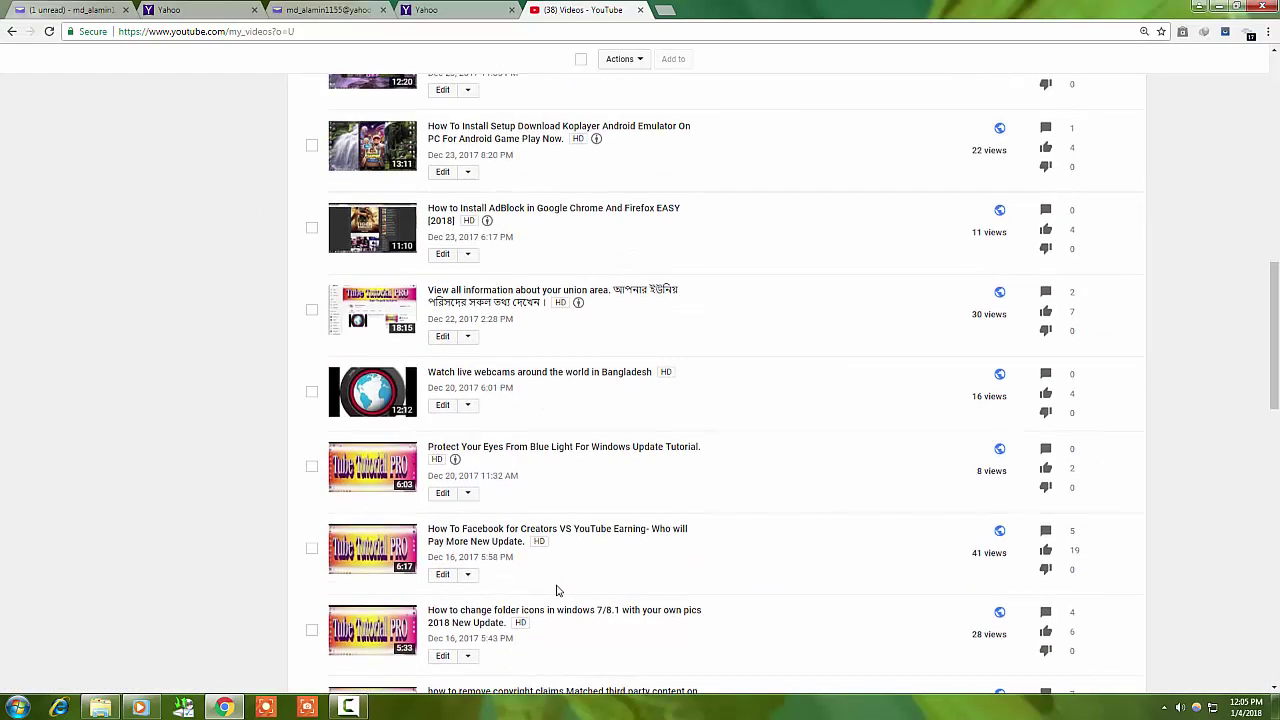
pyautogui.scroll(6, 558, 591)
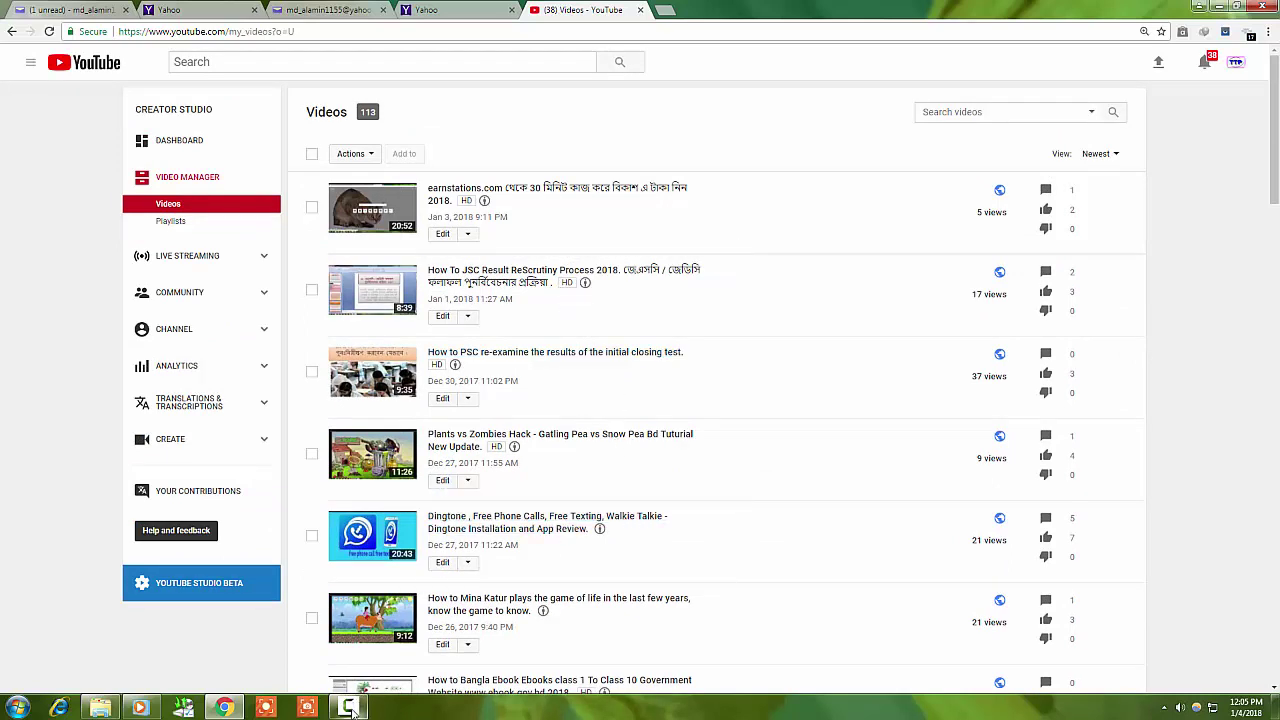
pyautogui.moveTo(352, 710)
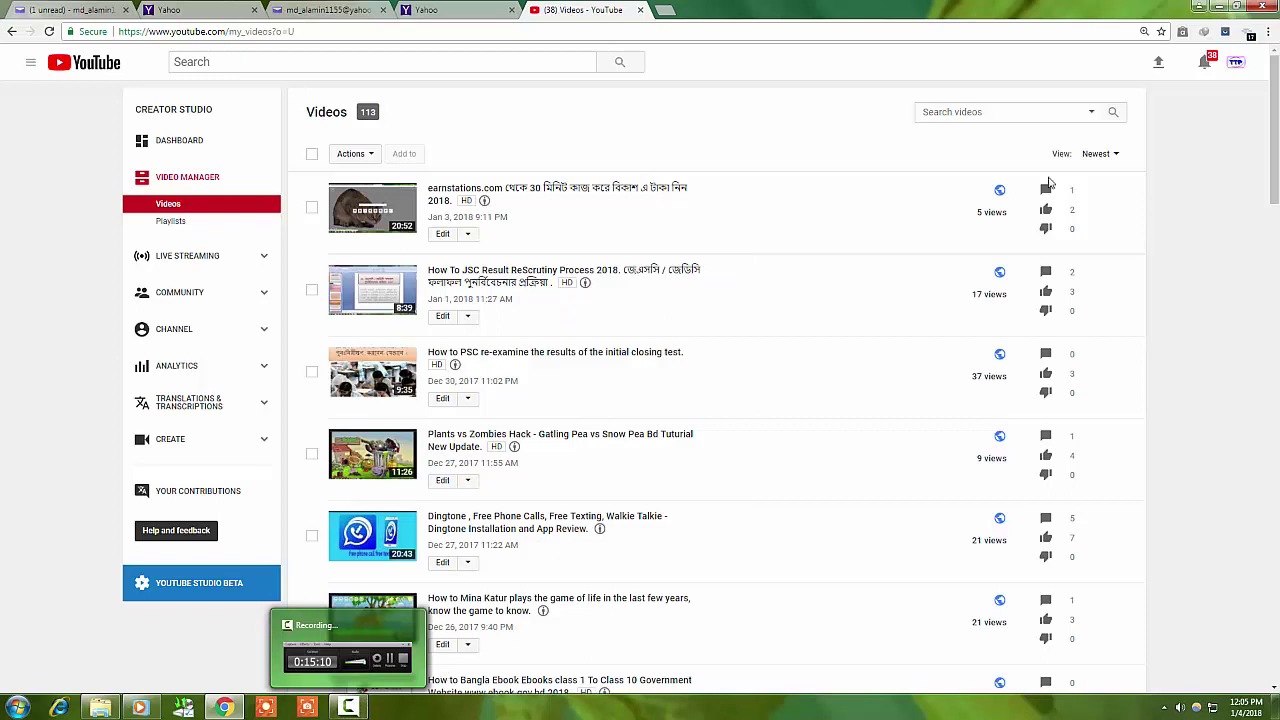
pyautogui.click(1235, 64)
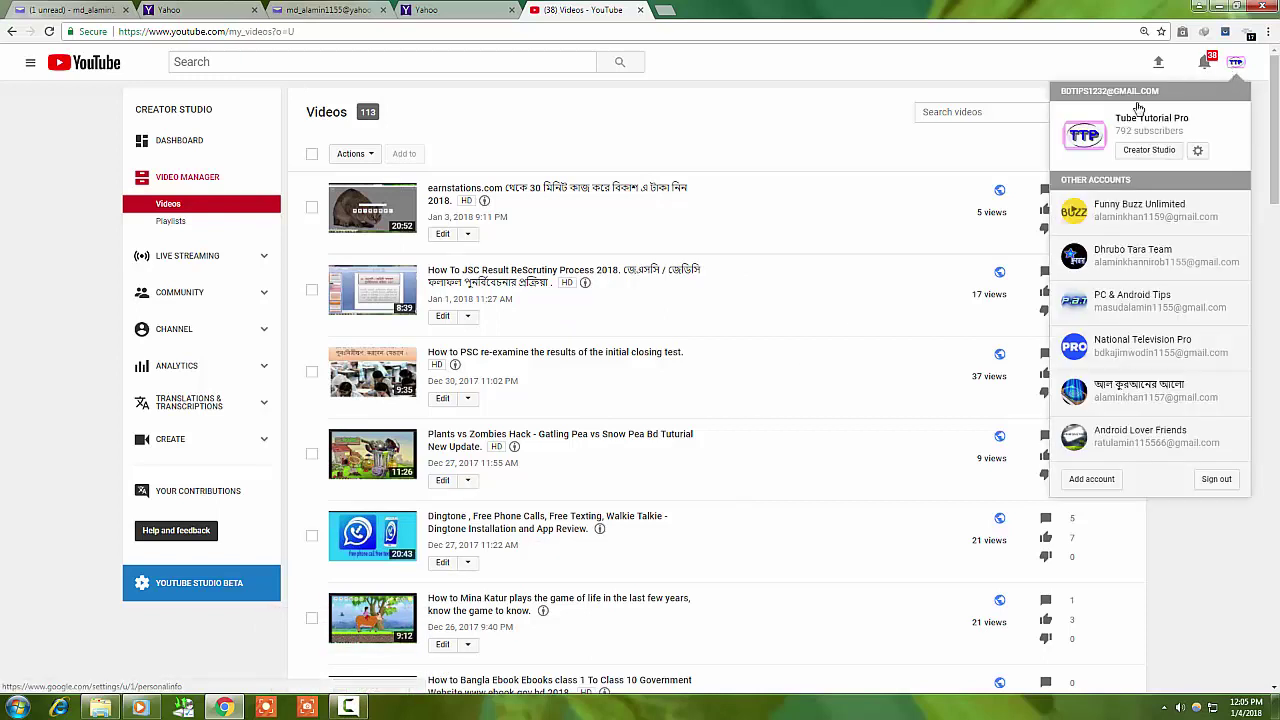